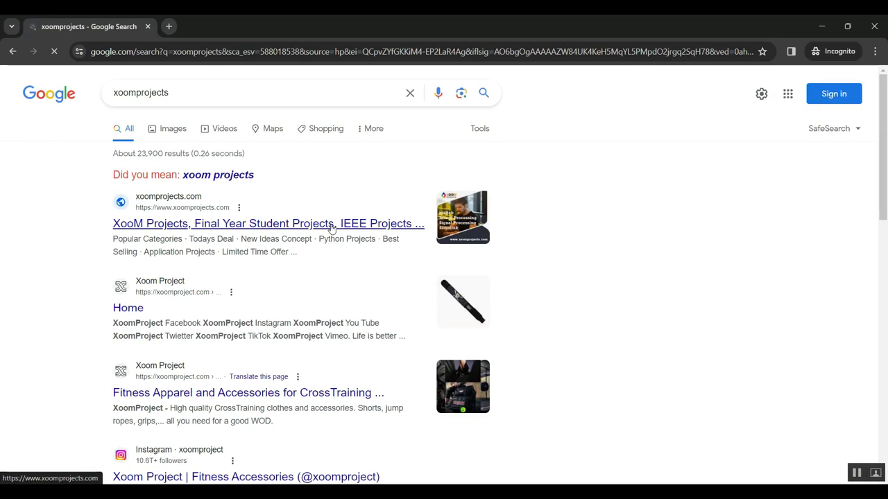
Open the XooM Projects site from the first xoomprojects search result.
left_click(206, 223)
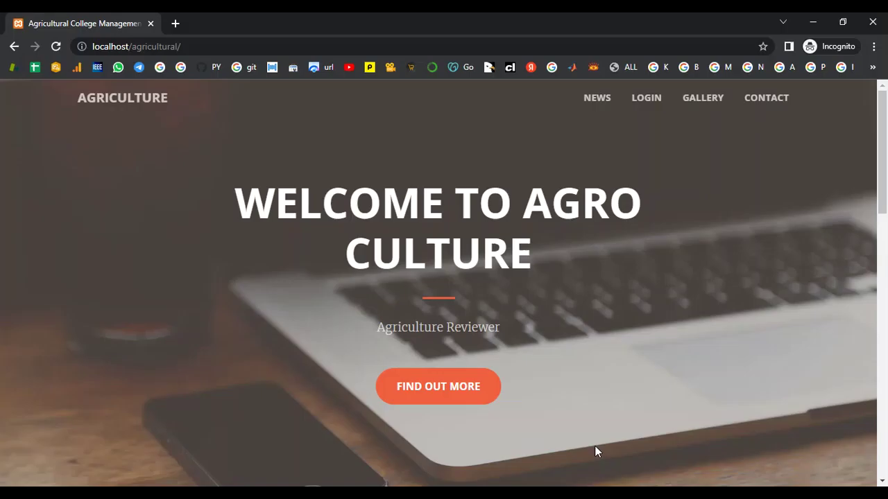
Log in as the administrator with the admin username and password.
left_click(656, 99)
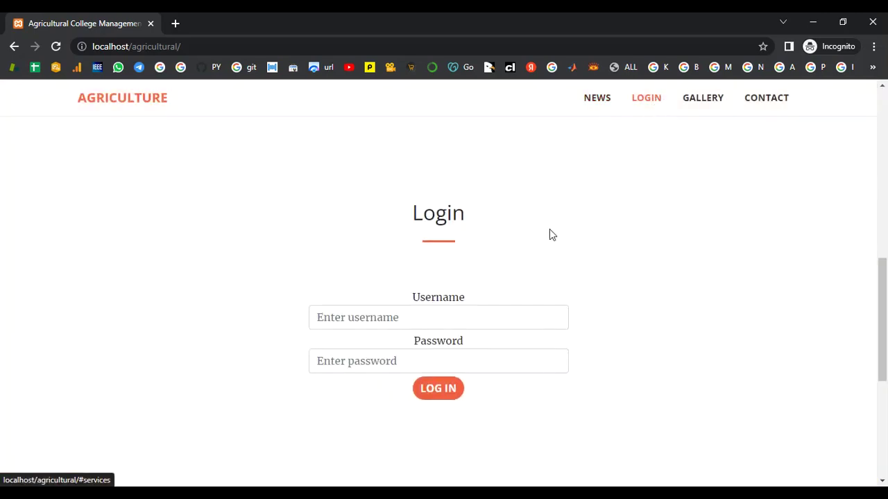
left_click(462, 325)
type("admin")
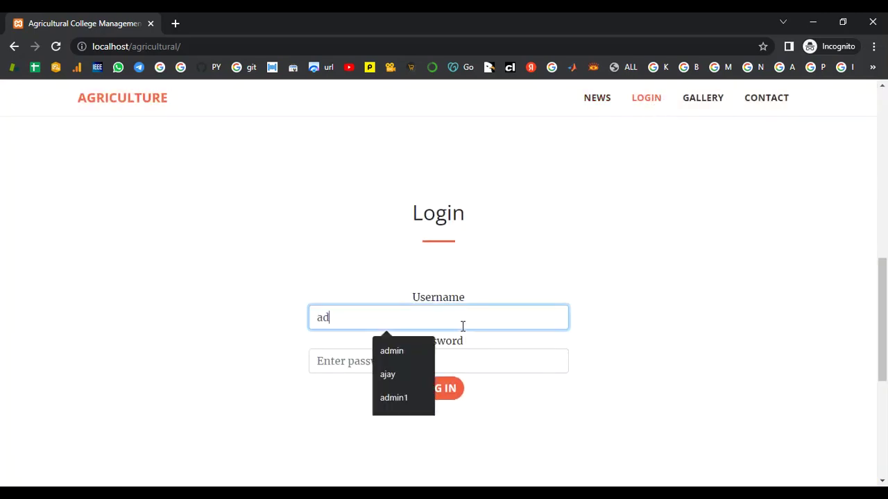
left_click(327, 360)
type("admi")
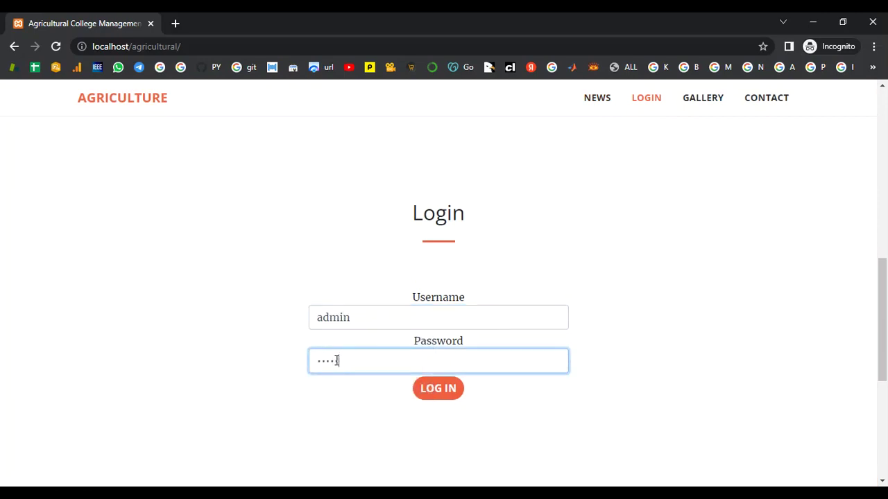
type("n")
left_click(455, 388)
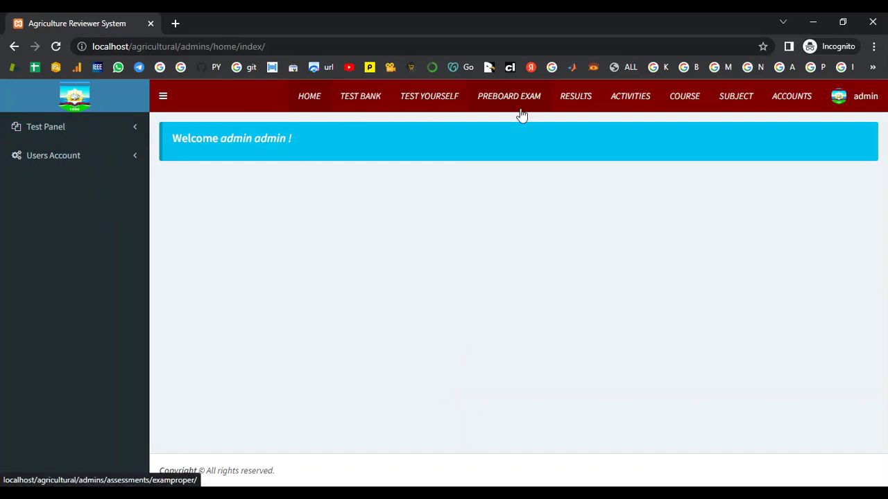
Add a course named Biotechnology, then go to the Subject page.
left_click(692, 105)
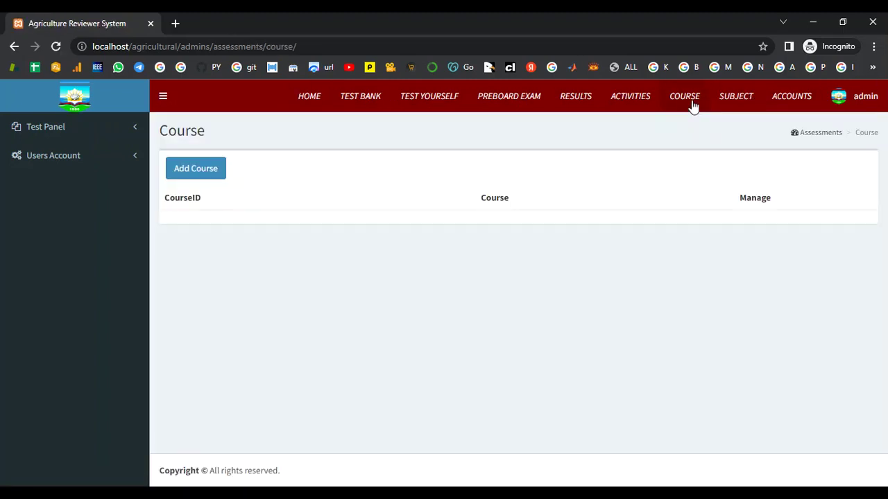
left_click(194, 171)
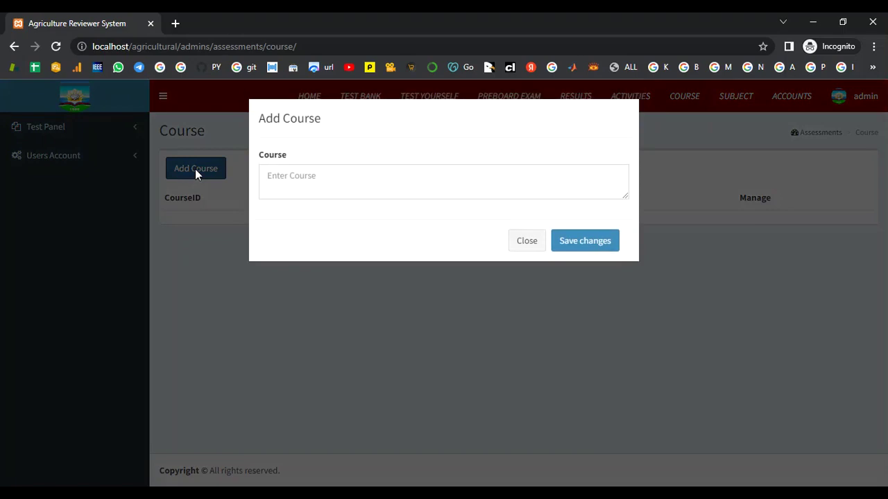
left_click(338, 182)
type("B")
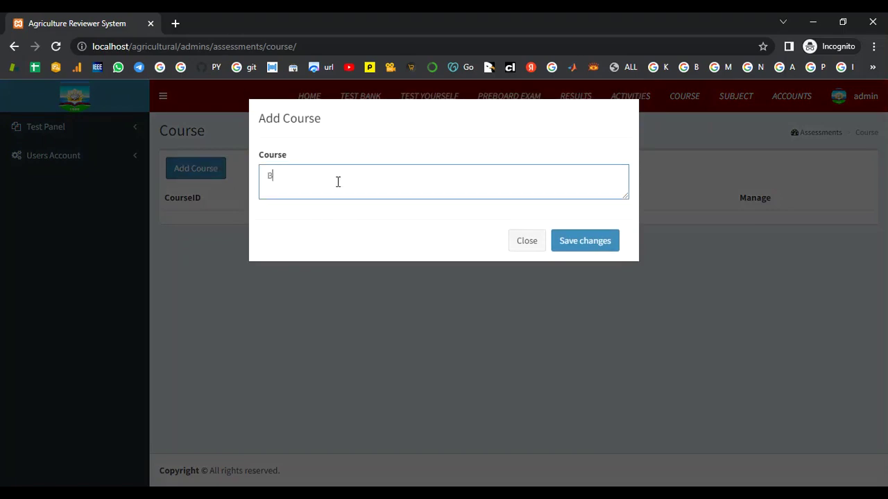
type("iotechnology")
left_click(584, 242)
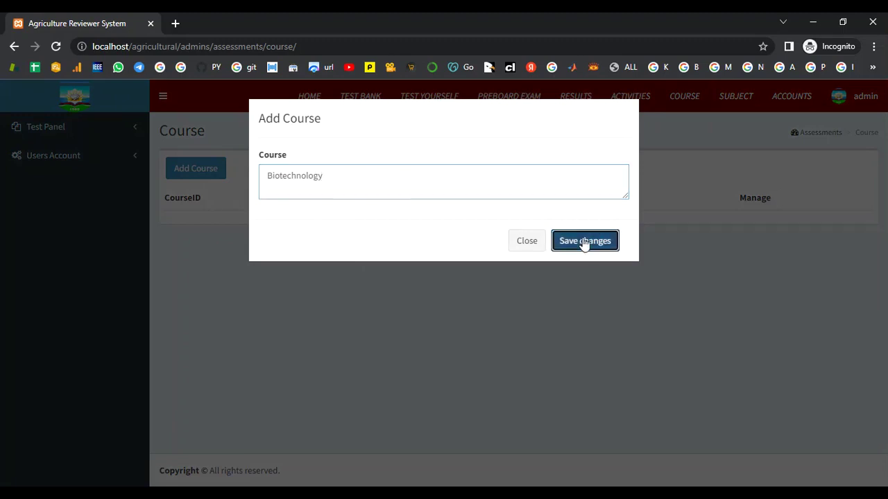
left_click(740, 100)
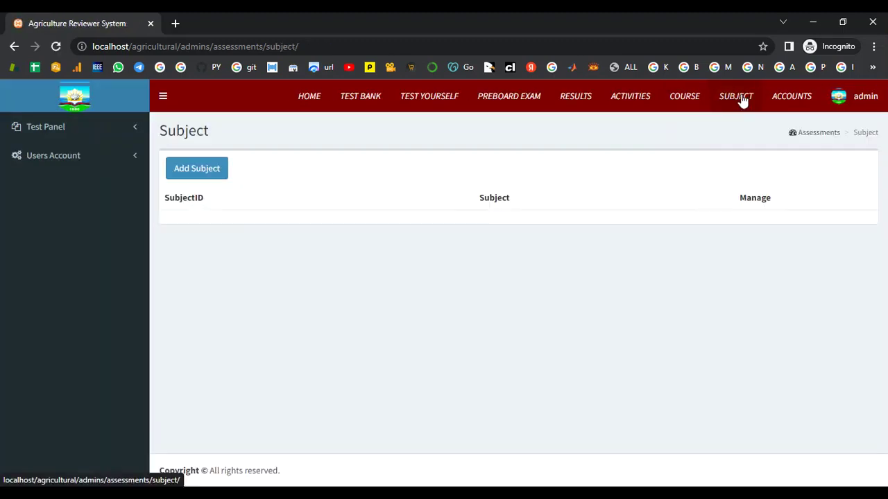
Add a new subject named Biodiversity.
left_click(206, 172)
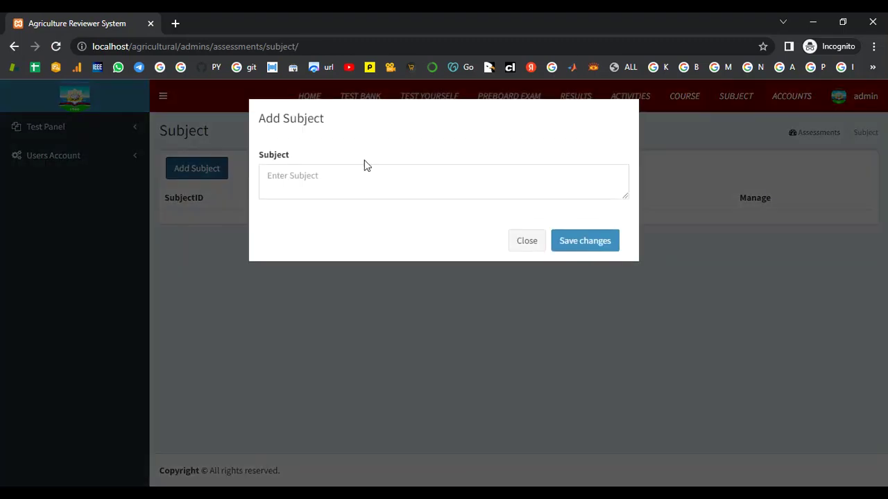
left_click(365, 175)
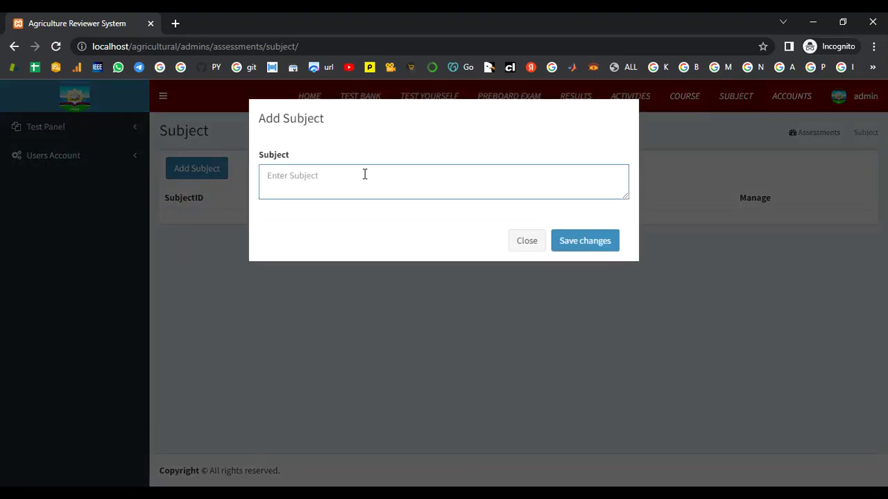
type("Biodiversity and")
left_click(586, 242)
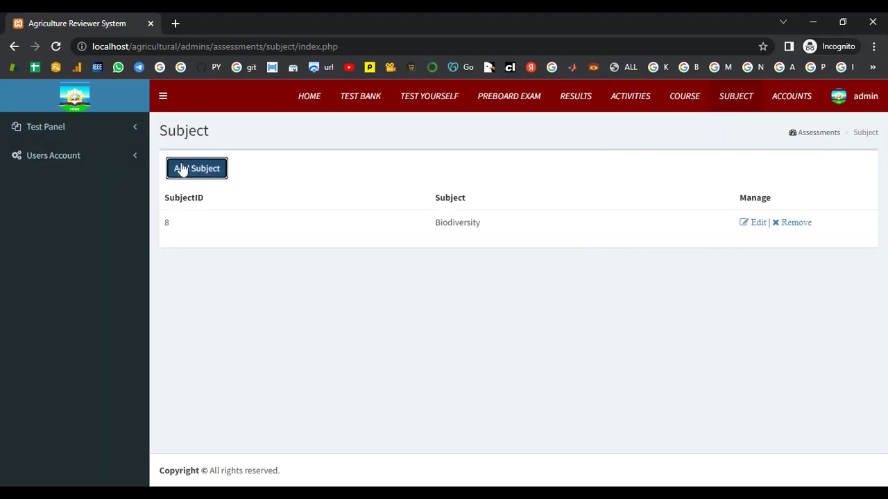
Add the Taxonomy subject, then check the course list and return to subjects.
left_click(181, 170)
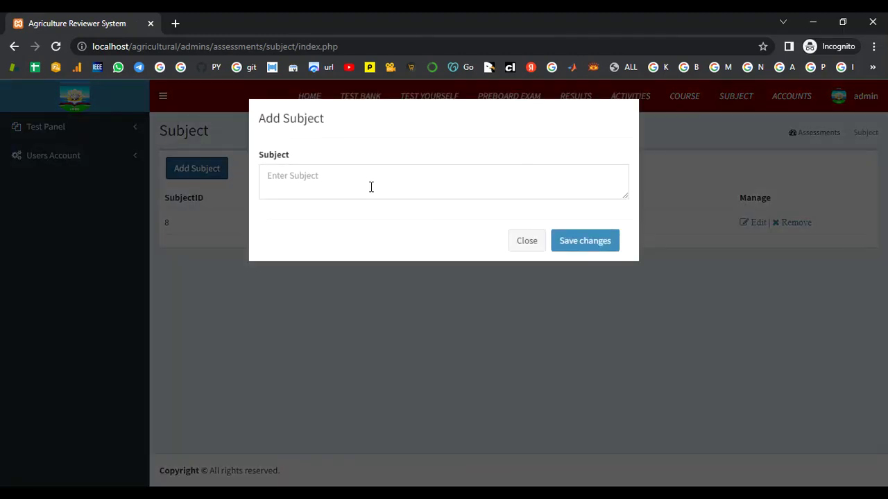
left_click(412, 186)
type("Taxonomy")
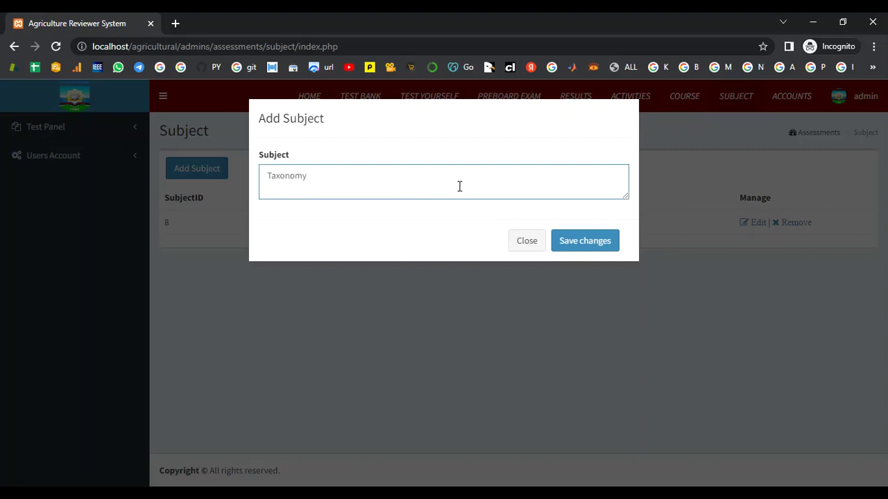
left_click(588, 241)
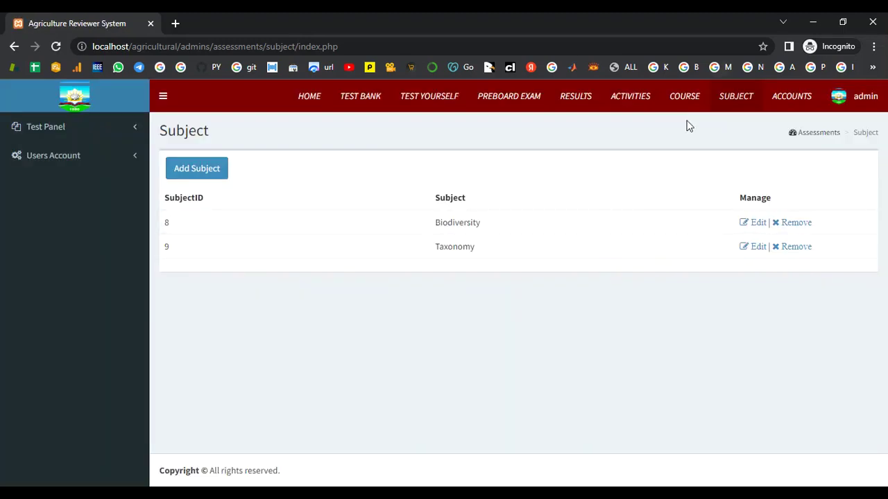
left_click(686, 98)
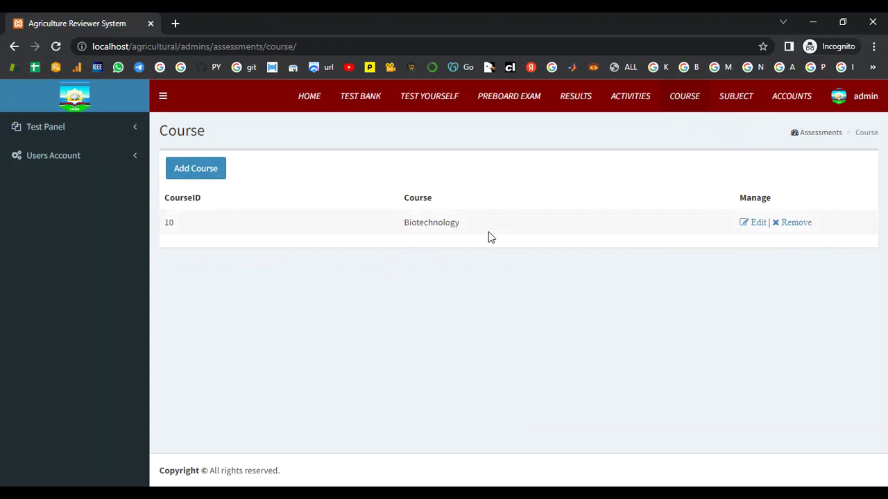
left_click(749, 101)
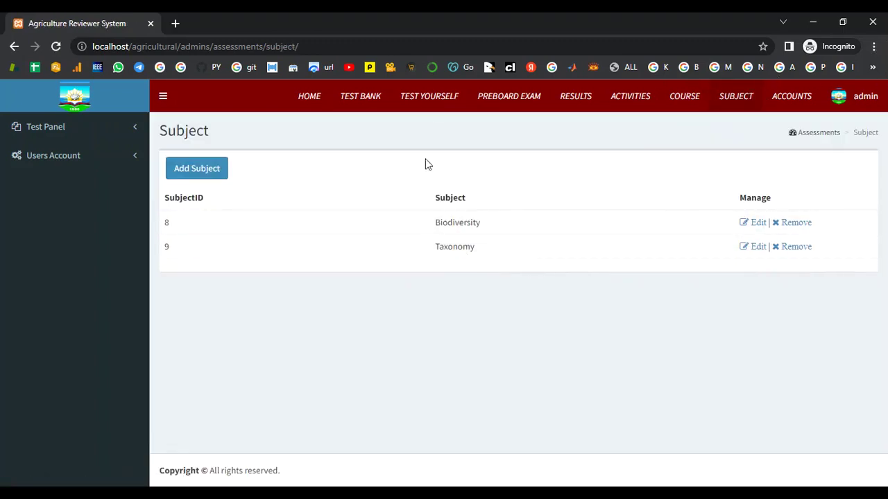
Start a new test bank question: MODERATE, course Biotechnology, subject Biodiversity.
left_click(360, 97)
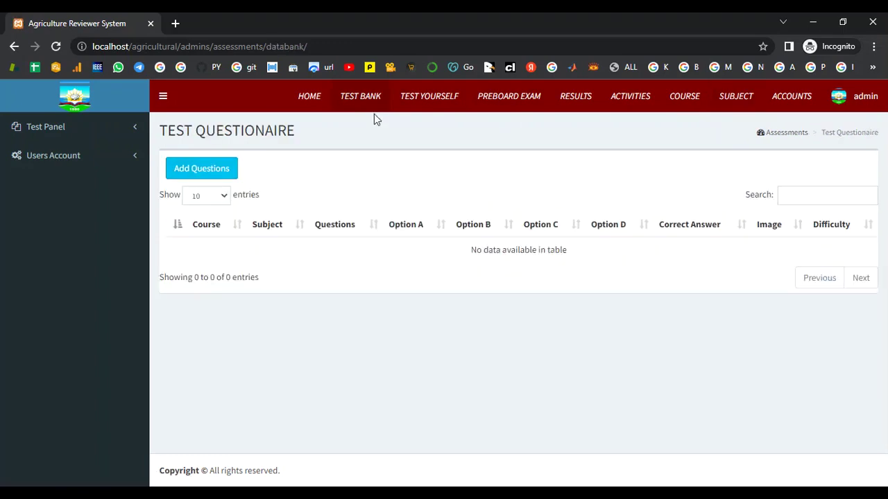
left_click(235, 172)
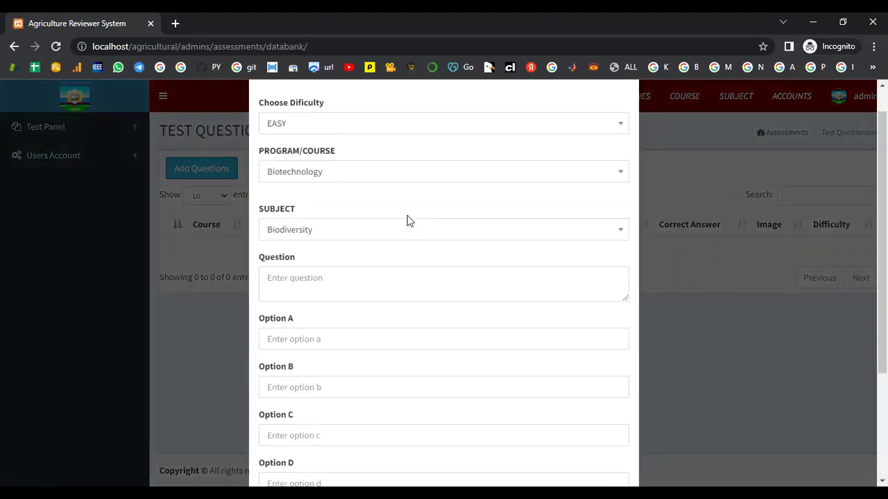
left_click(345, 161)
left_click(337, 223)
left_click(329, 214)
left_click(328, 215)
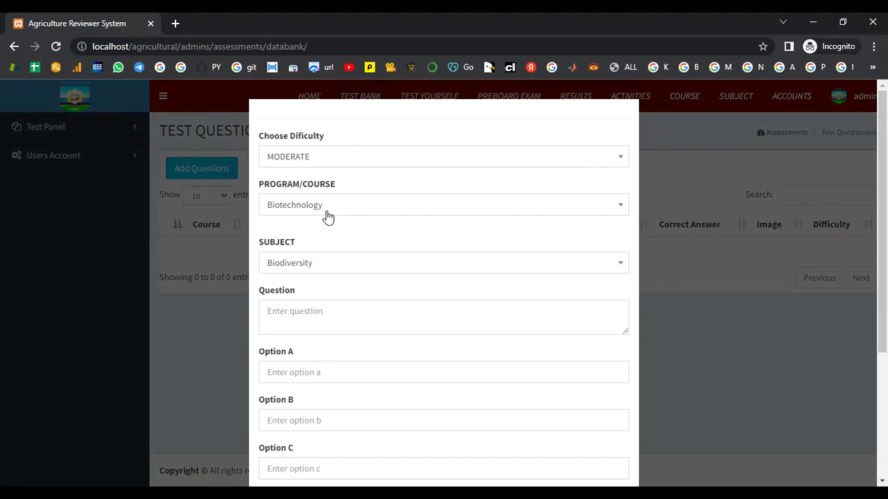
left_click(330, 260)
left_click(327, 313)
Enter the India biogeographic question text.
scroll(335, 294, "down", 2)
scroll(323, 257, "up", 1)
left_click(317, 251)
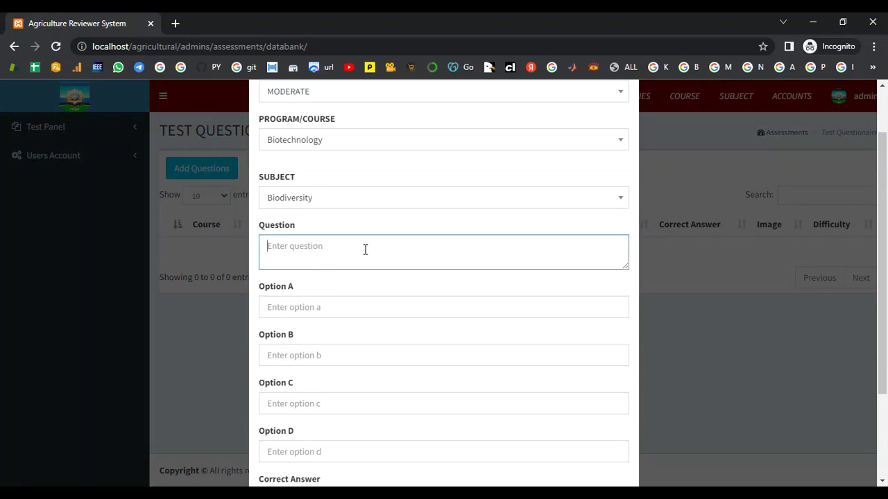
type("How m")
type("h")
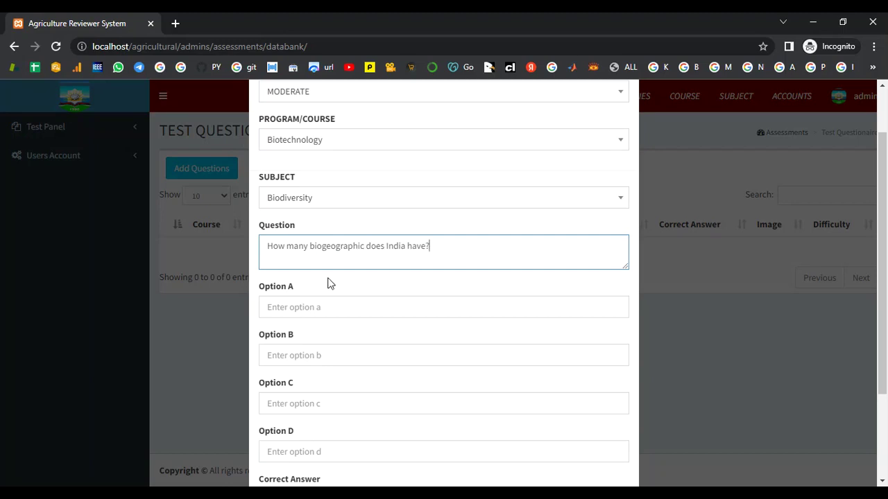
Fill in options A–D as 5, 6, 8 and 10.
scroll(328, 297, "down", 1)
left_click(315, 248)
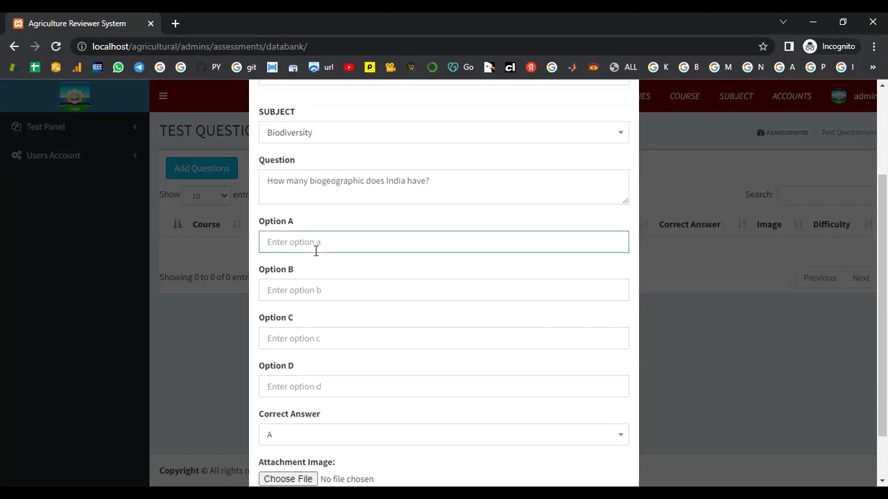
type("5")
left_click(298, 287)
type("6")
left_click(292, 330)
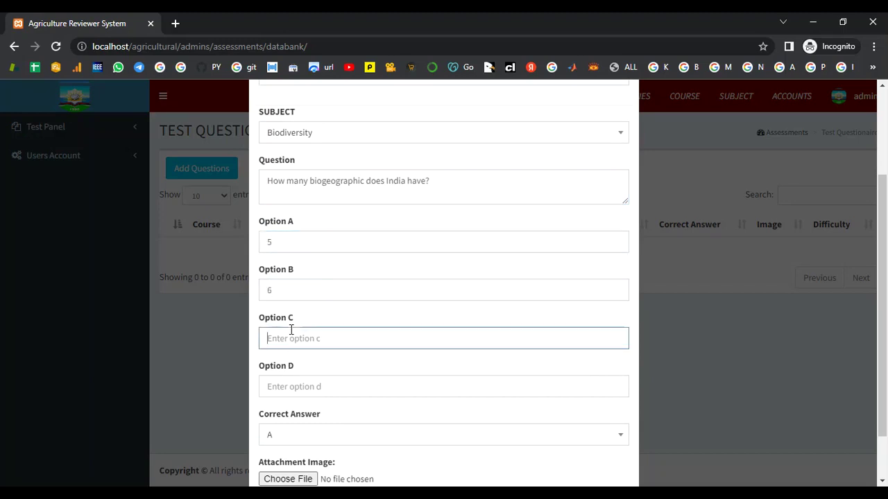
type("8")
left_click(300, 388)
type("10")
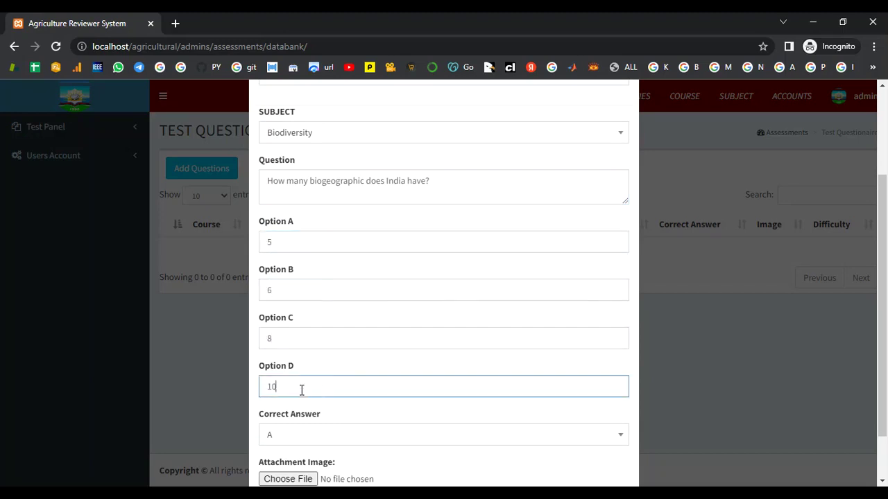
Set D as the correct answer and begin attaching an image.
scroll(303, 390, "down", 1)
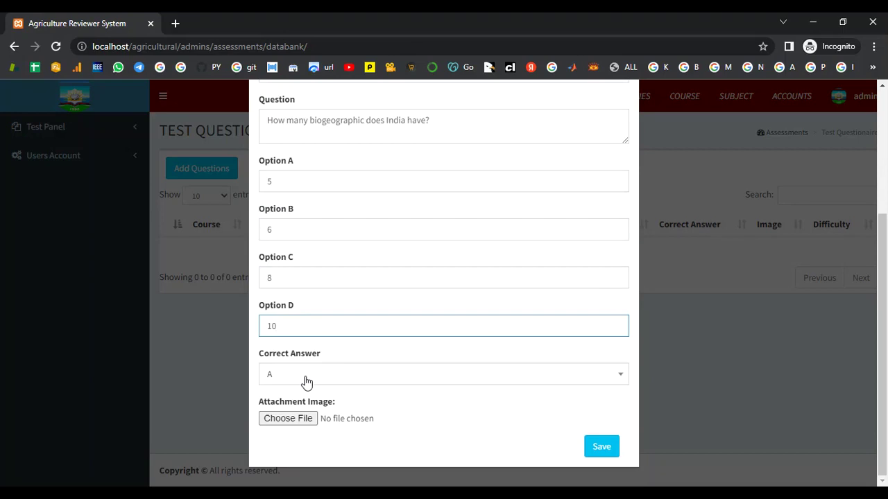
left_click(286, 381)
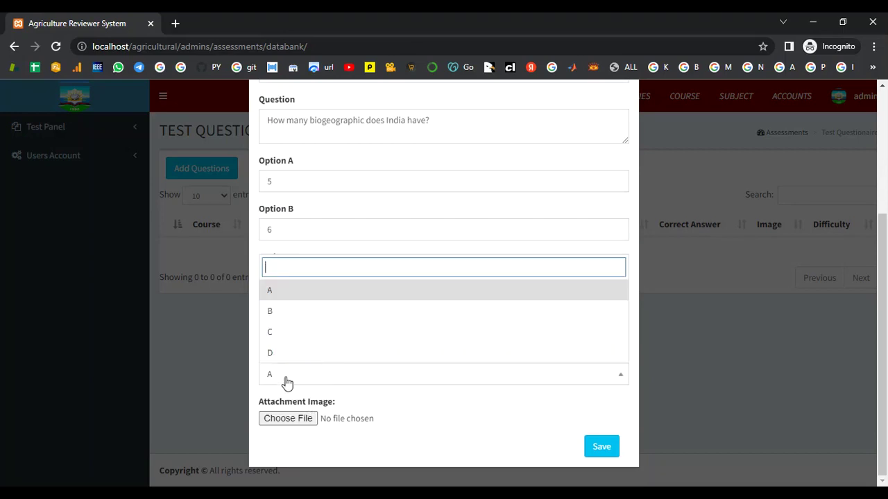
left_click(290, 354)
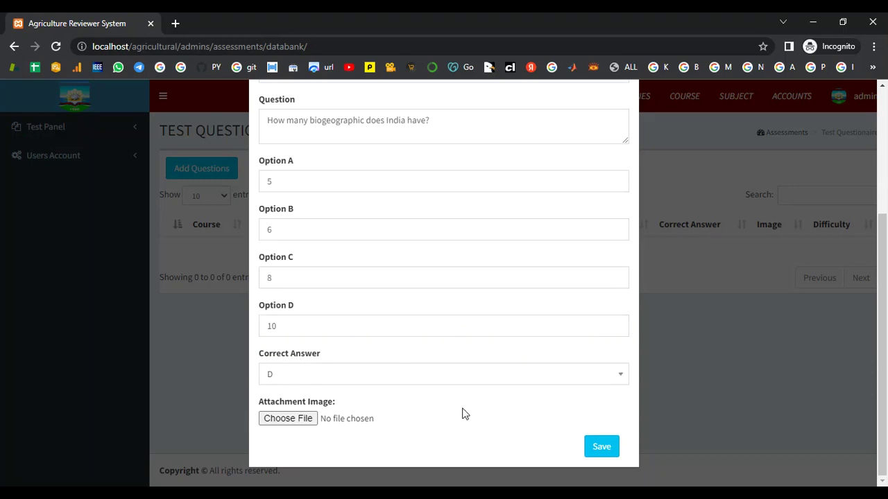
left_click(303, 420)
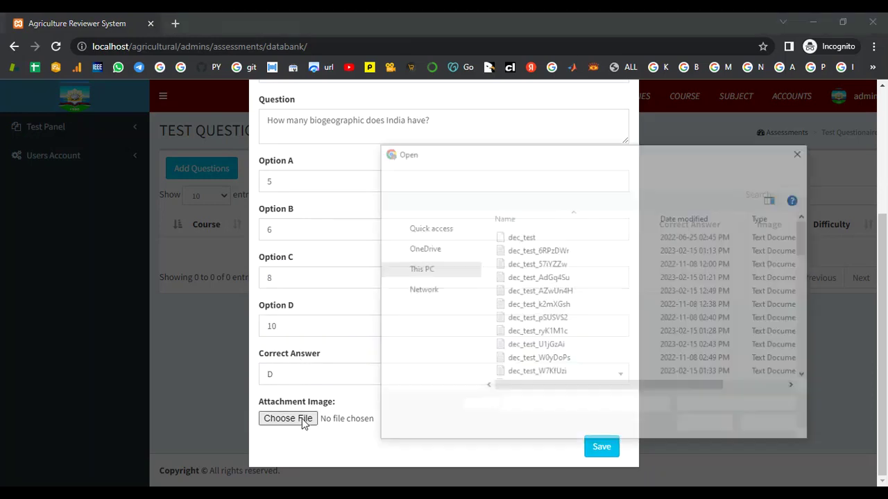
Browse to the C:\xampp\htdocs\agricultural\img folder.
left_click(436, 175)
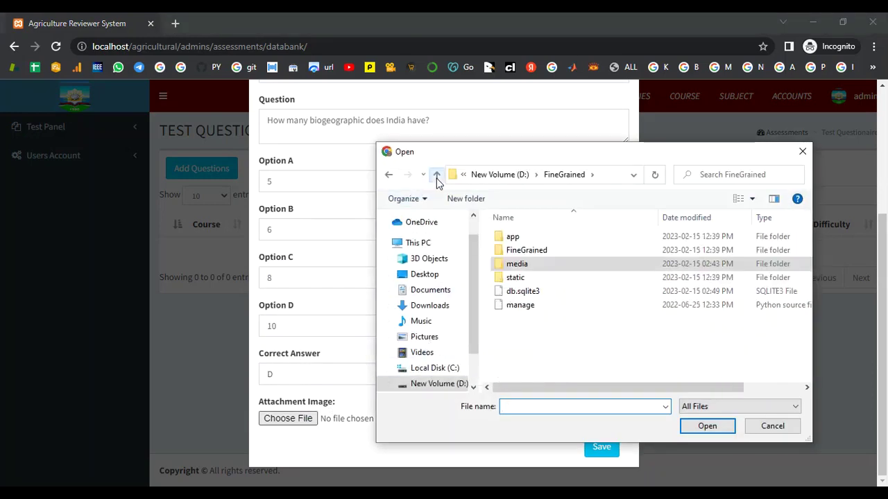
left_click(436, 175)
left_click(436, 176)
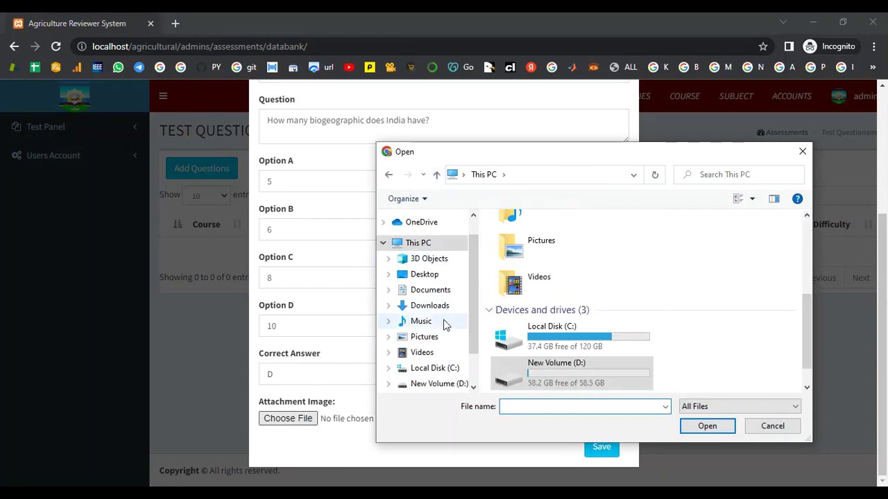
scroll(445, 325, "down", 1)
left_click(440, 348)
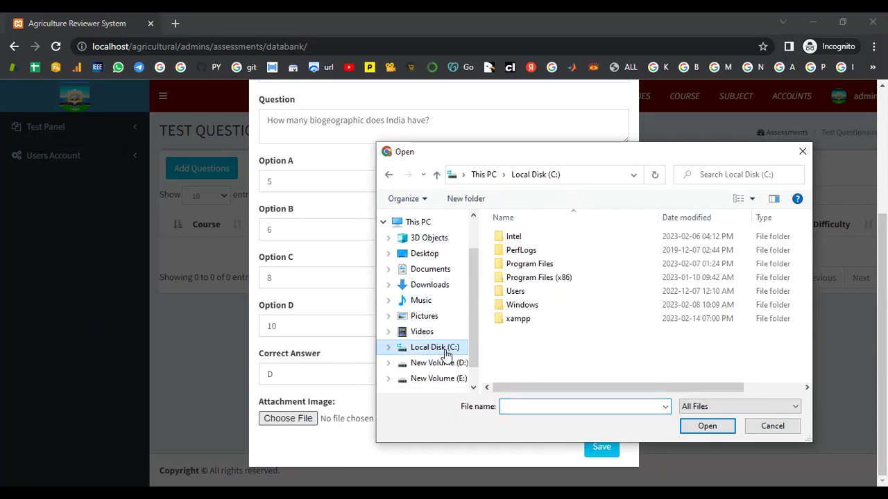
double_click(548, 318)
double_click(546, 291)
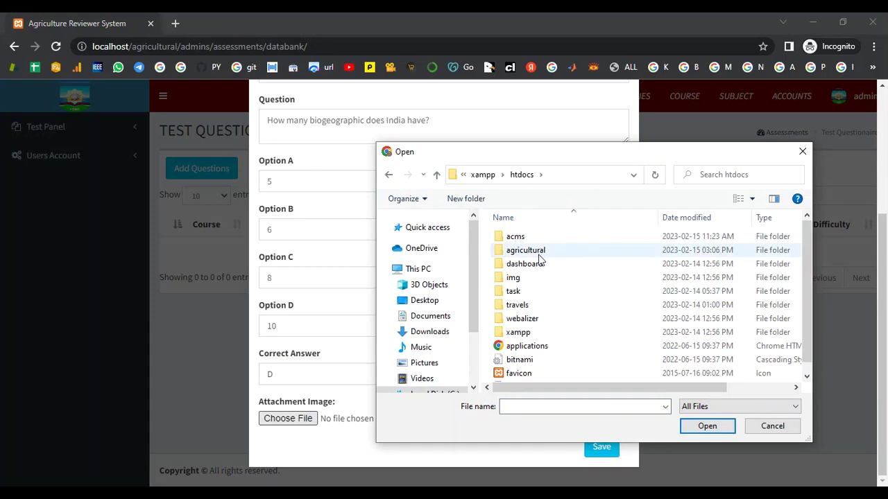
double_click(537, 251)
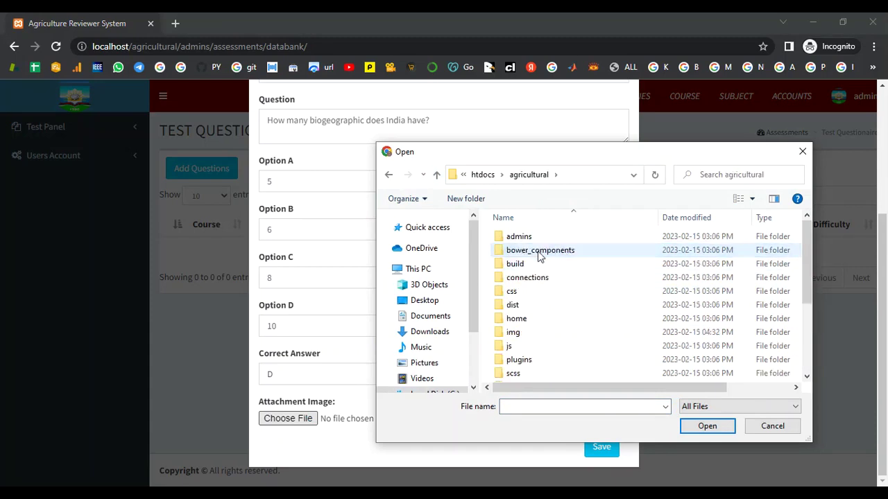
double_click(522, 334)
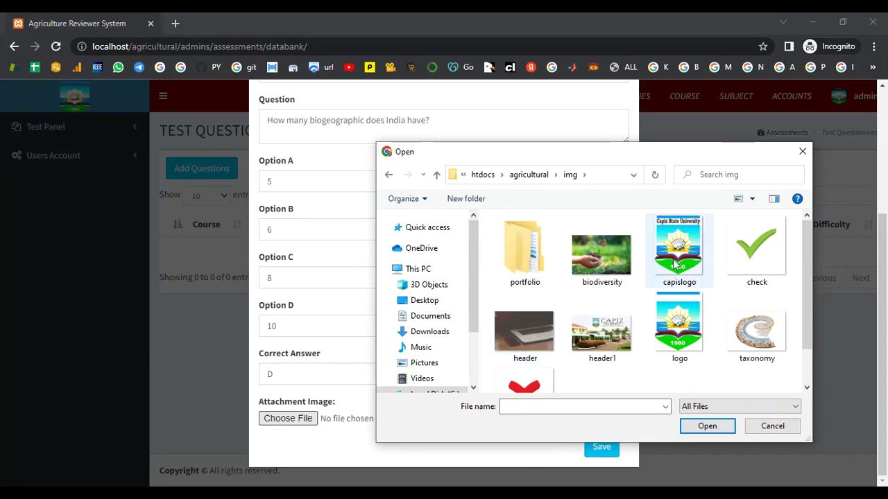
Select the biodiversity image and attach it.
scroll(680, 278, "down", 1)
scroll(681, 281, "up", 1)
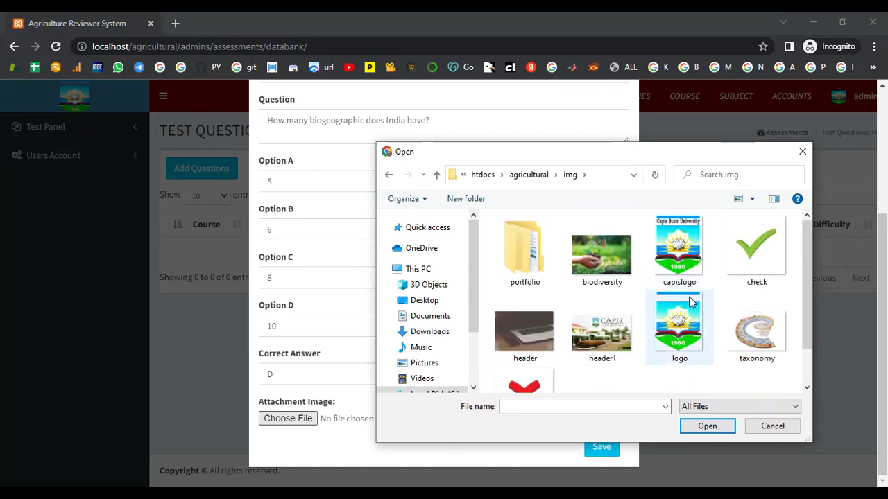
left_click(601, 255)
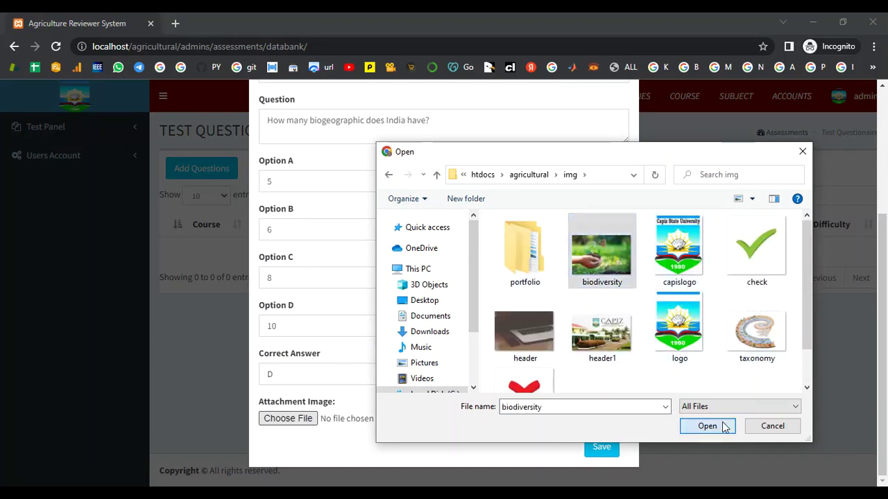
left_click(721, 425)
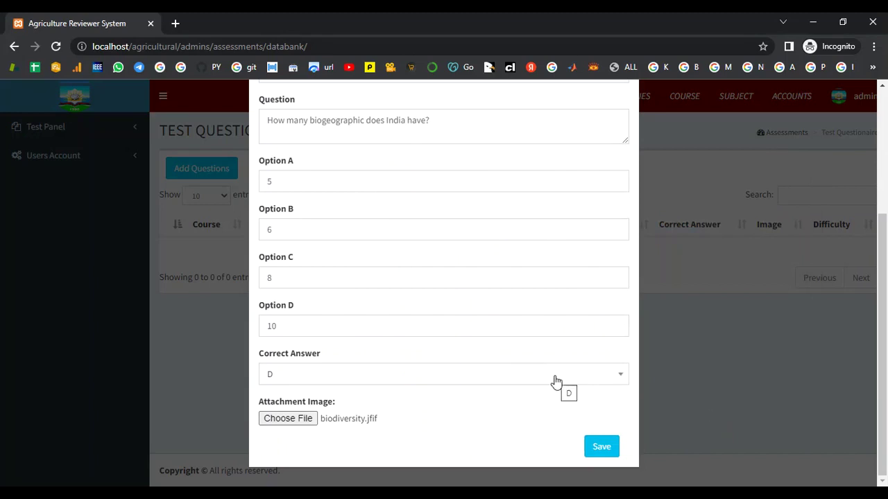
Save the biogeographic question and start a new MODERATE Biotechnology/Biodiversity question.
left_click(613, 451)
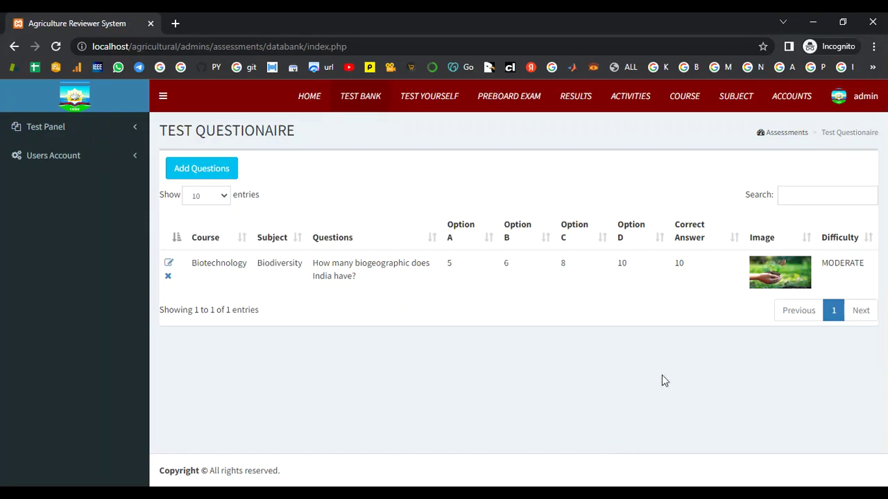
left_click(227, 175)
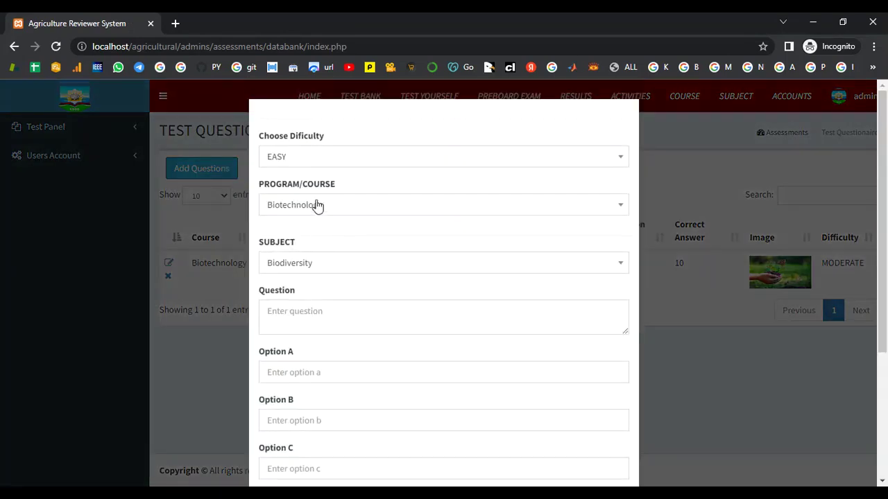
left_click(313, 165)
left_click(310, 223)
left_click(310, 211)
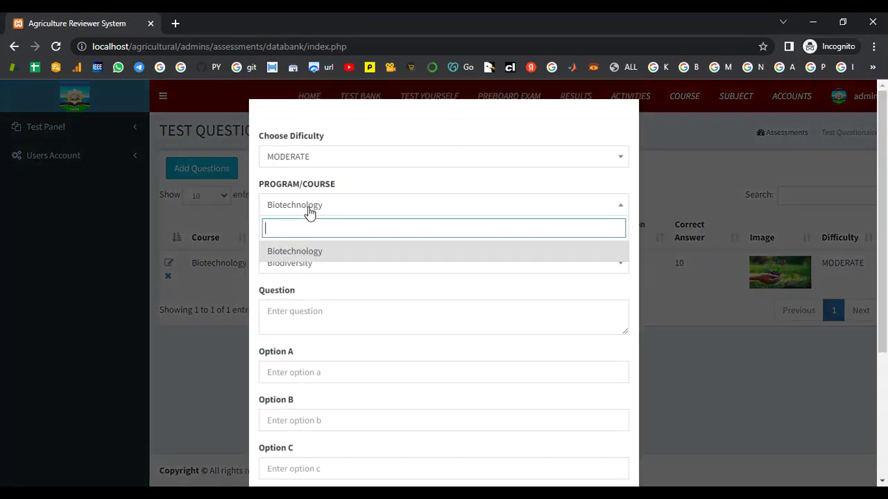
left_click(313, 254)
left_click(312, 262)
left_click(326, 306)
Enter the question asking what type of soil lime is generally added to.
scroll(327, 302, "down", 1)
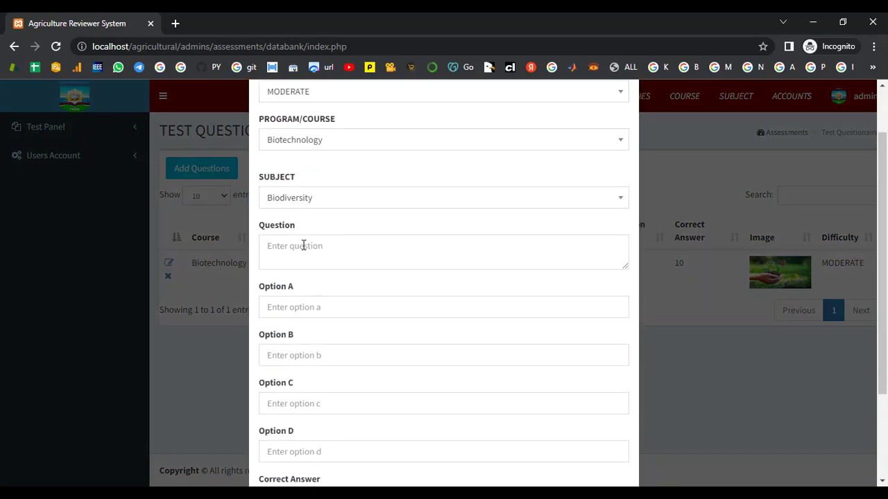
left_click(303, 246)
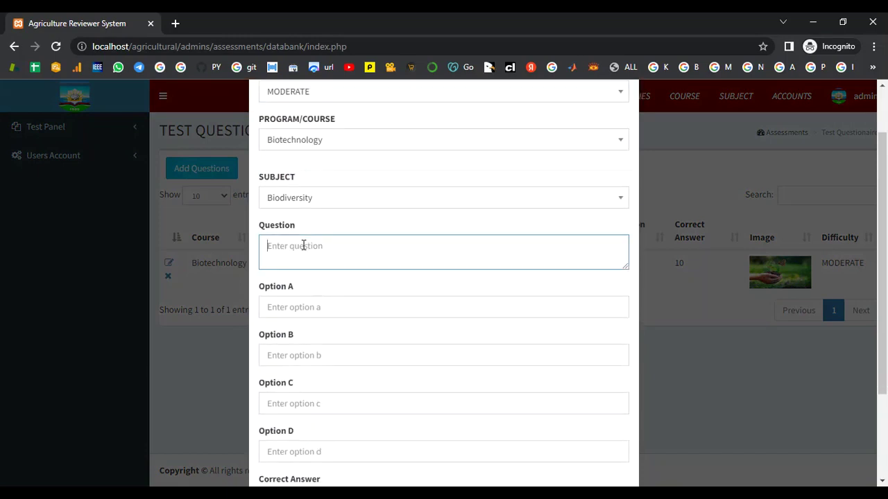
type("Lime is generally added to what type of soil")
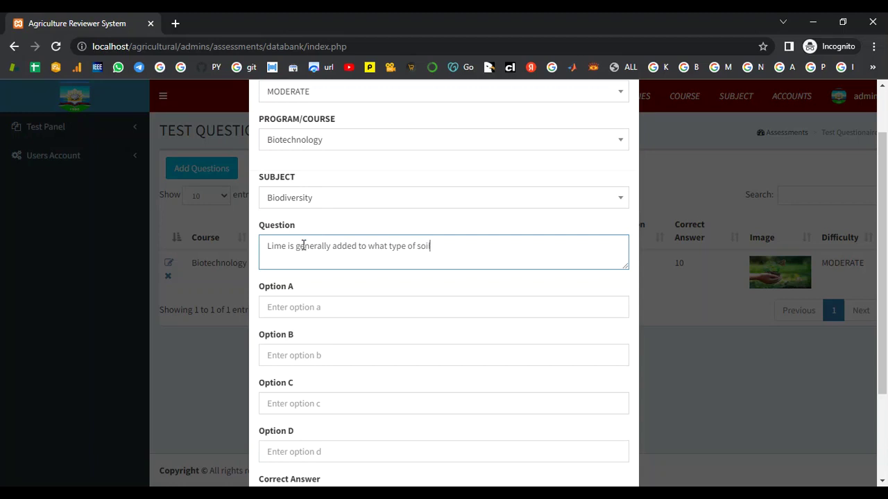
type("?")
Fill in options Salty, Dry, Alkaline and Acidic.
left_click(301, 310)
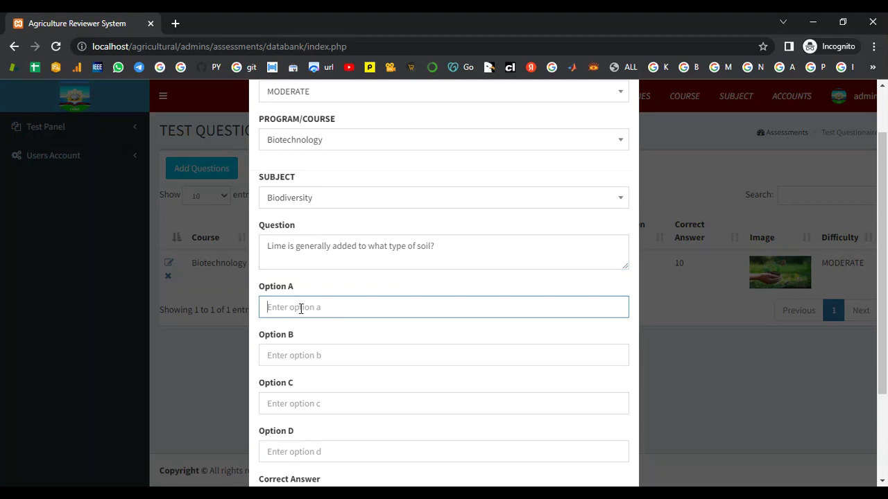
type("Salty")
left_click(298, 353)
scroll(301, 350, "down", 2)
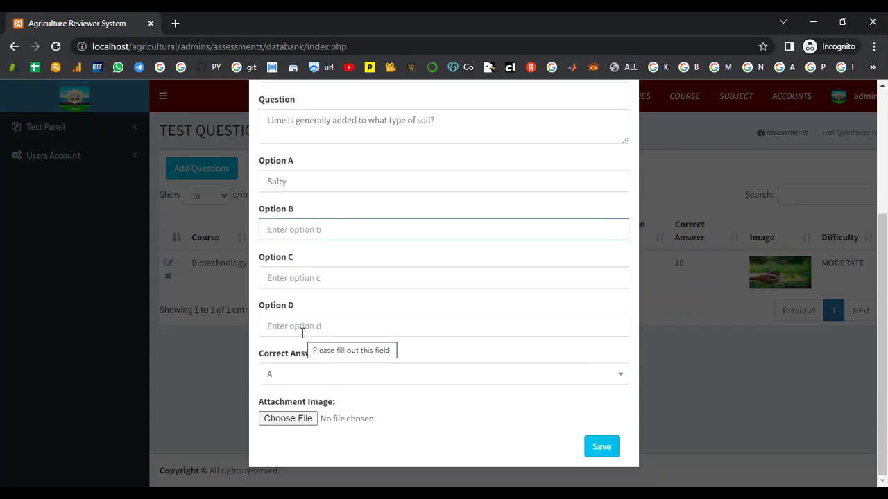
type("D")
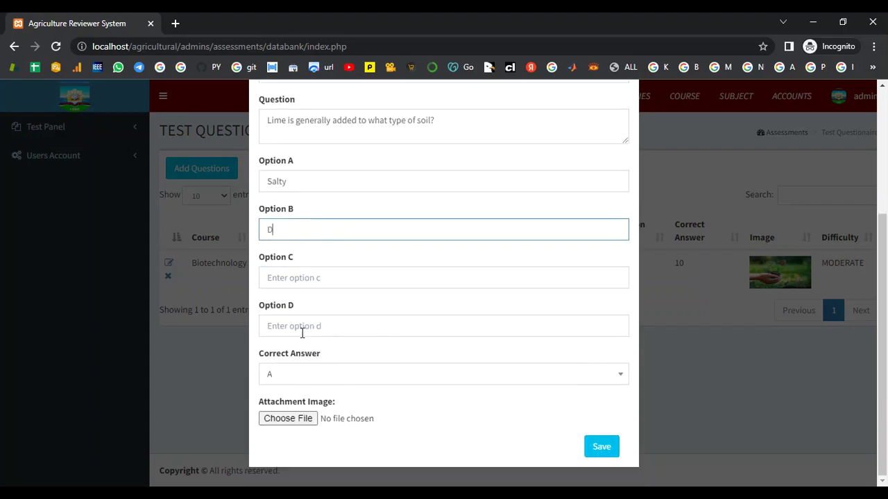
type("Rry")
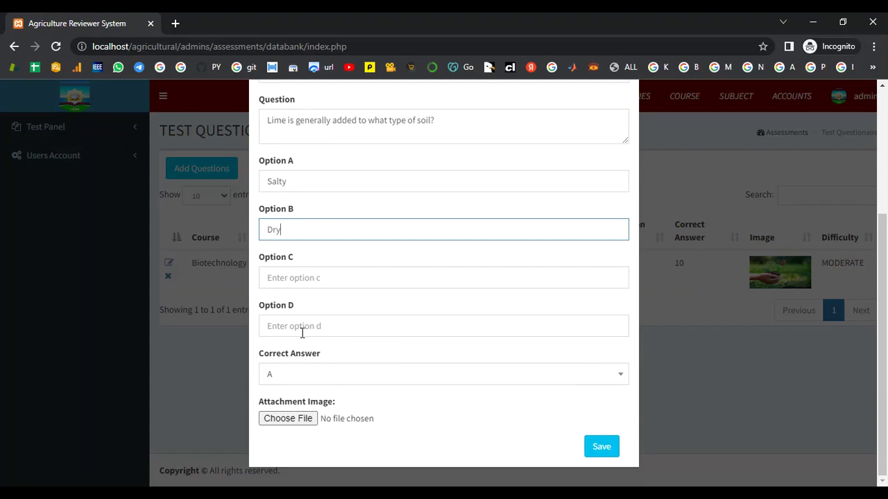
left_click(299, 279)
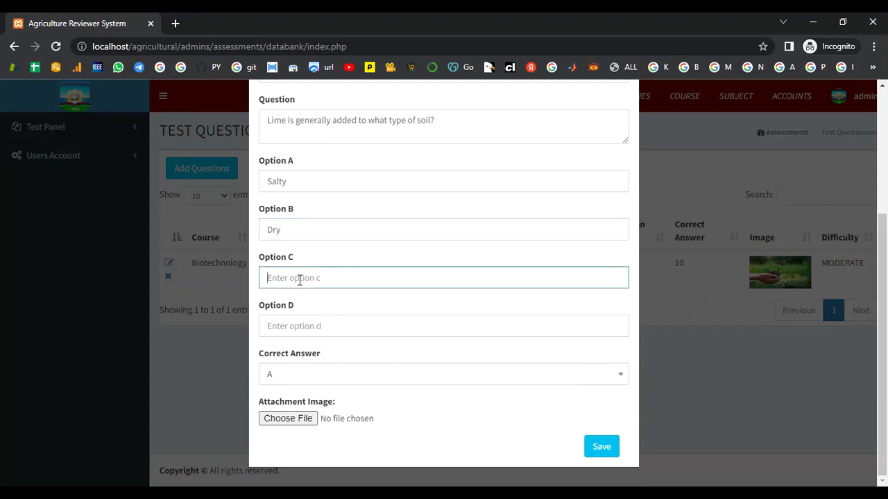
type("Alkalain")
key("BackSpace")
left_click(298, 332)
type("Acidic")
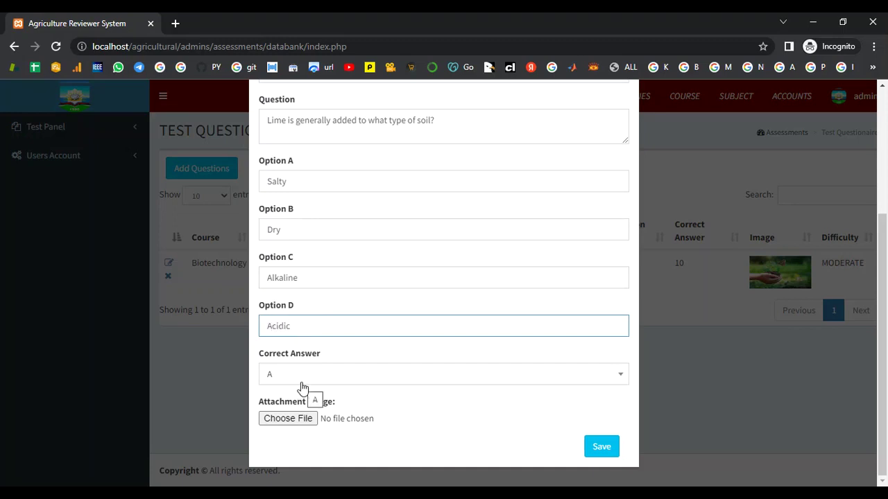
Mark D (Acidic) correct, attach the biodiversity image, and save the question.
left_click(303, 377)
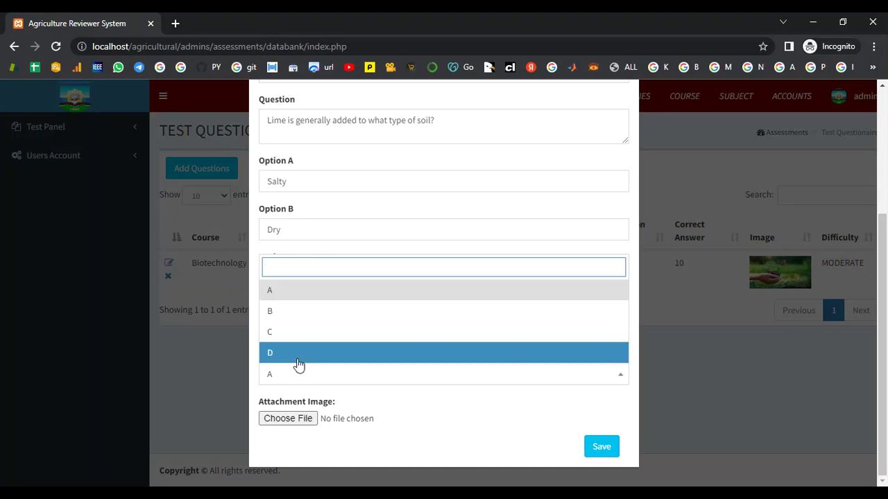
left_click(298, 354)
left_click(312, 417)
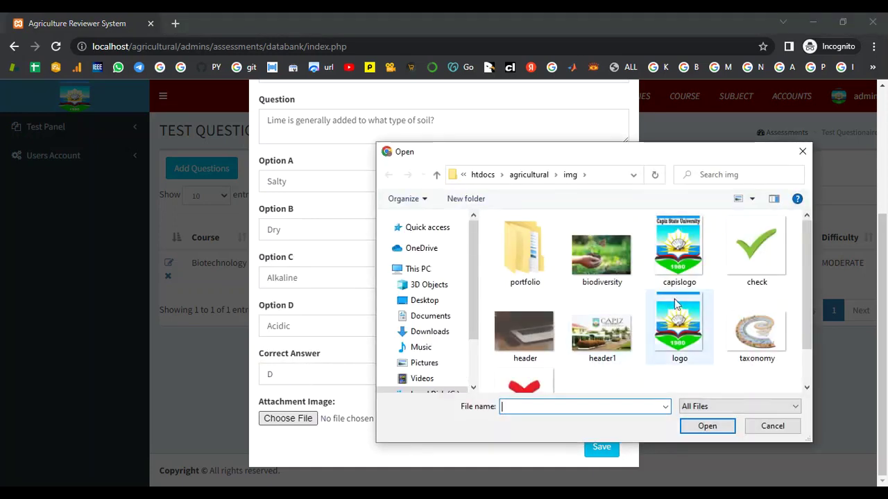
left_click(600, 267)
left_click(705, 426)
left_click(616, 450)
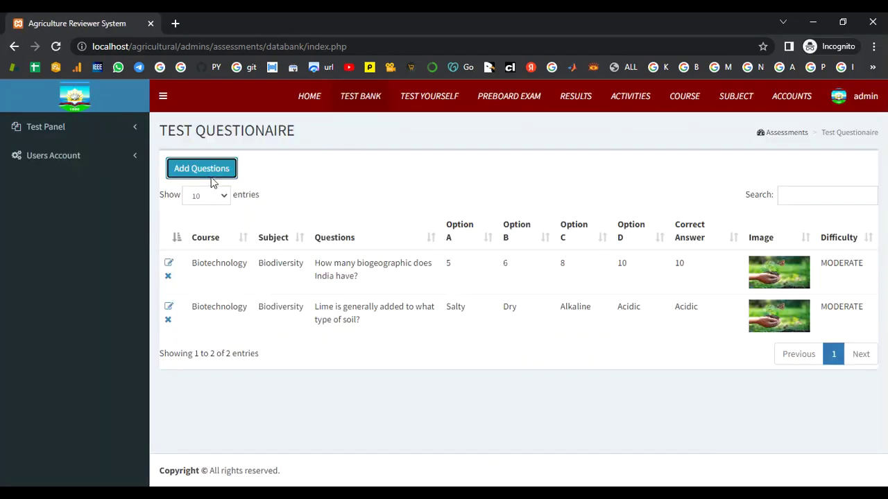
left_click(209, 172)
Set MODERATE difficulty and enter 'Which has the maximum genetic diversity in India?'.
left_click(316, 158)
left_click(288, 223)
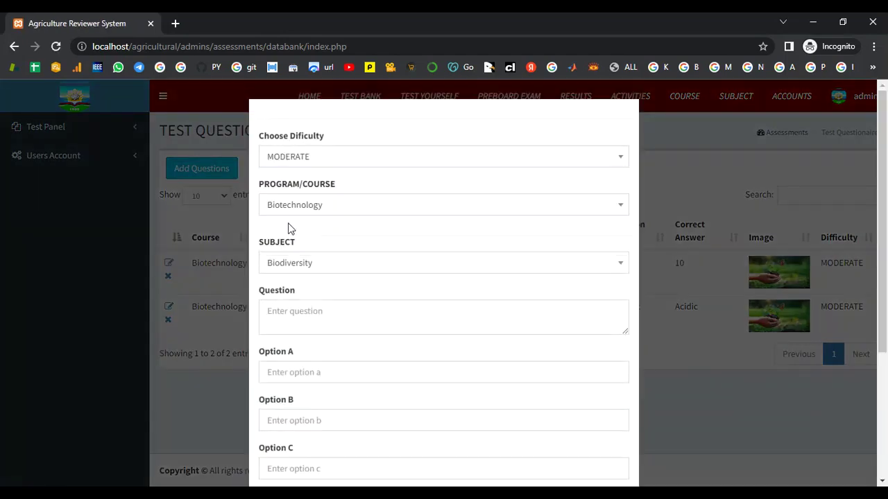
scroll(328, 236, "down", 1)
left_click(312, 246)
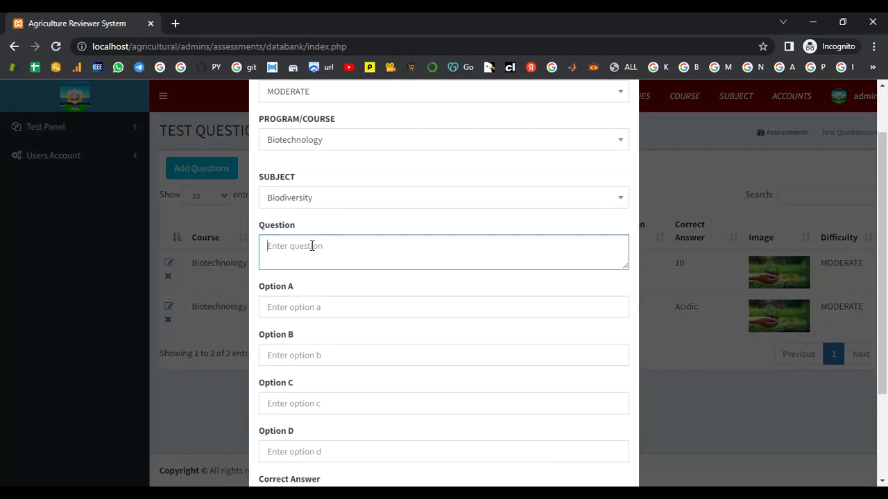
type("Which has the maximum genetic di")
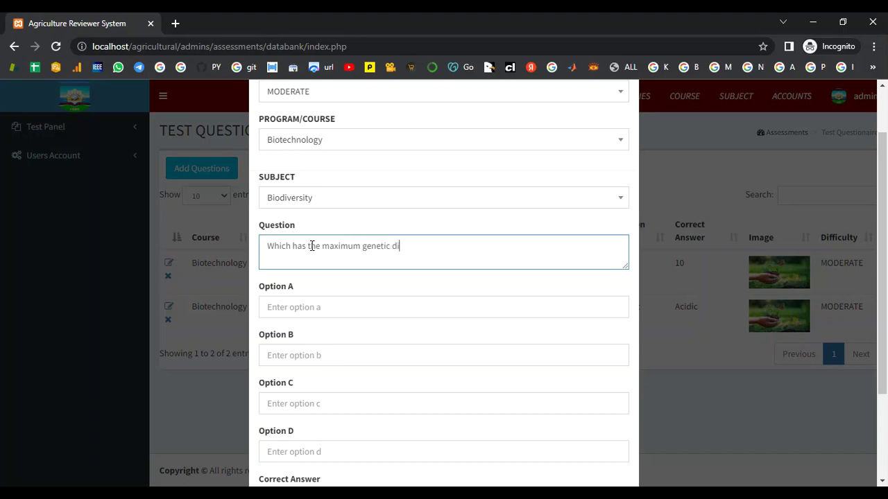
type("versity in IU")
key("BackSpace")
key("BackSpace")
type("ndia?")
Fill in options Potato, Tea, Mango and Tea.
left_click(291, 305)
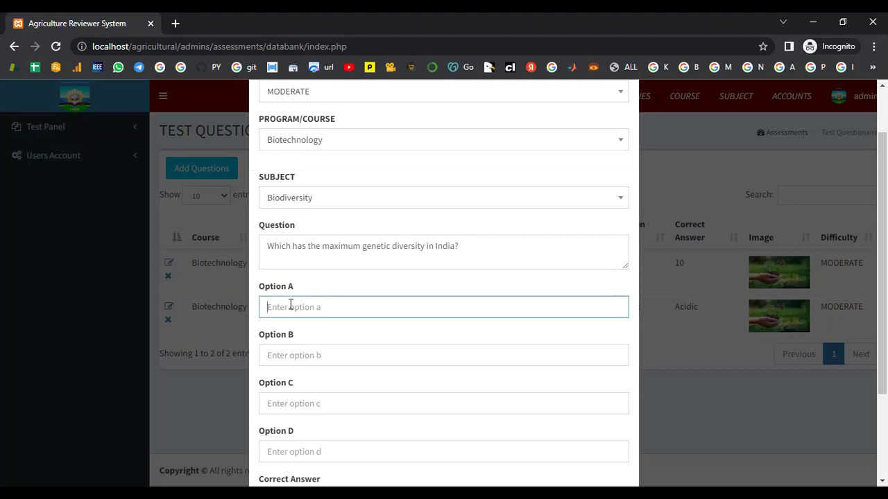
type("Potato")
left_click(304, 351)
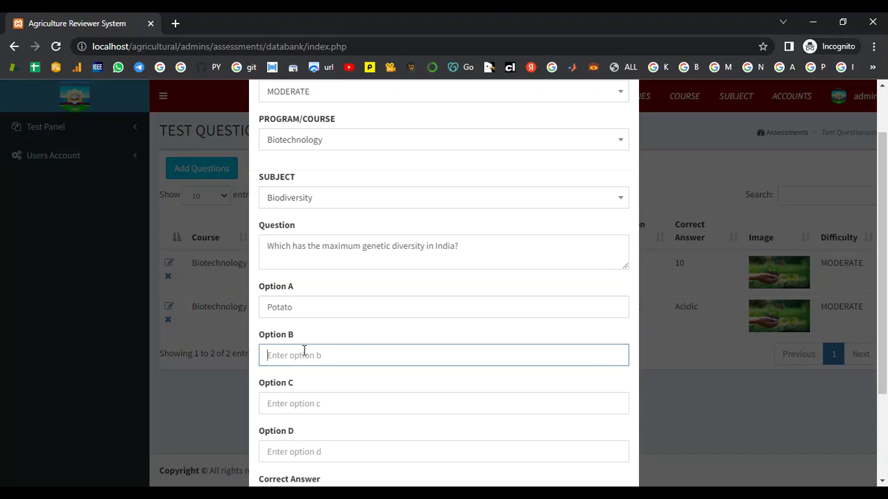
type("Tea")
left_click(302, 398)
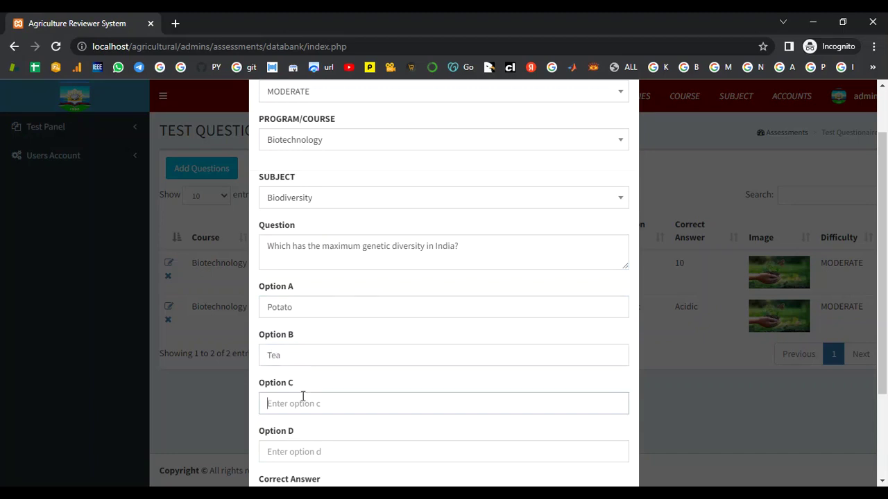
type("Mango")
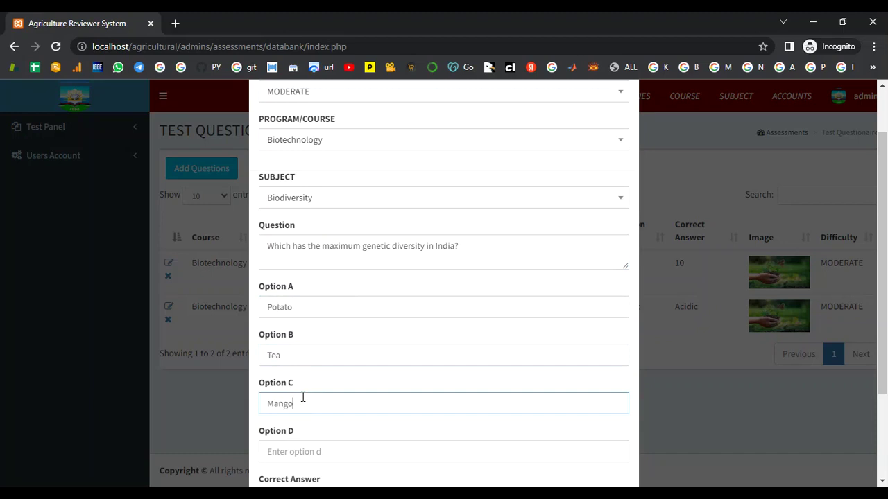
scroll(303, 397, "down", 1)
left_click(306, 392)
type("Teak")
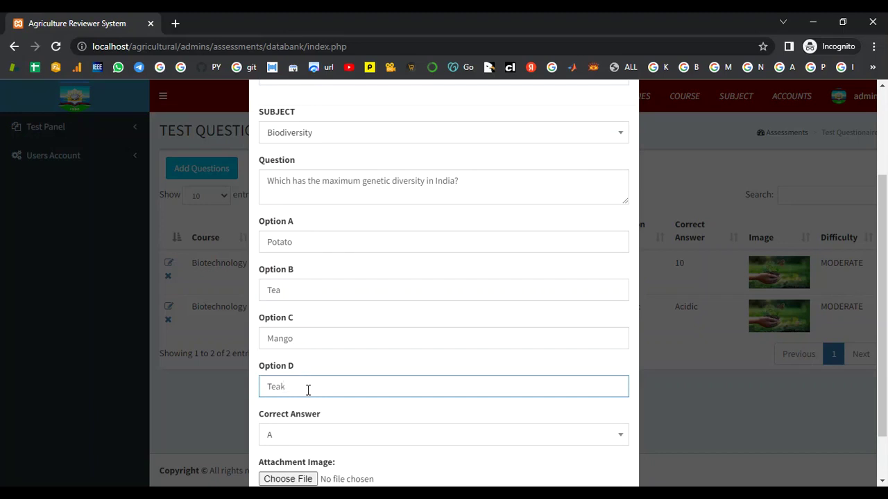
Mark C (Mango) correct, attach the biodiversity image, and save.
scroll(308, 391, "down", 1)
left_click(317, 374)
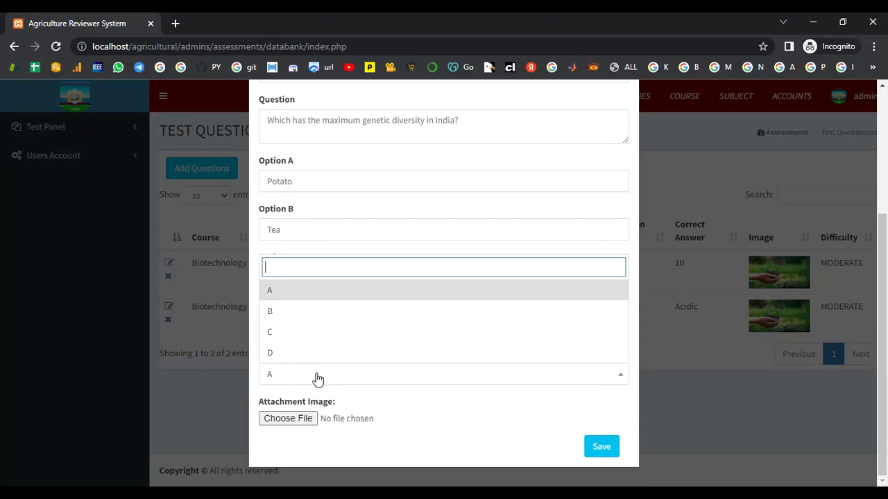
left_click(306, 330)
left_click(307, 419)
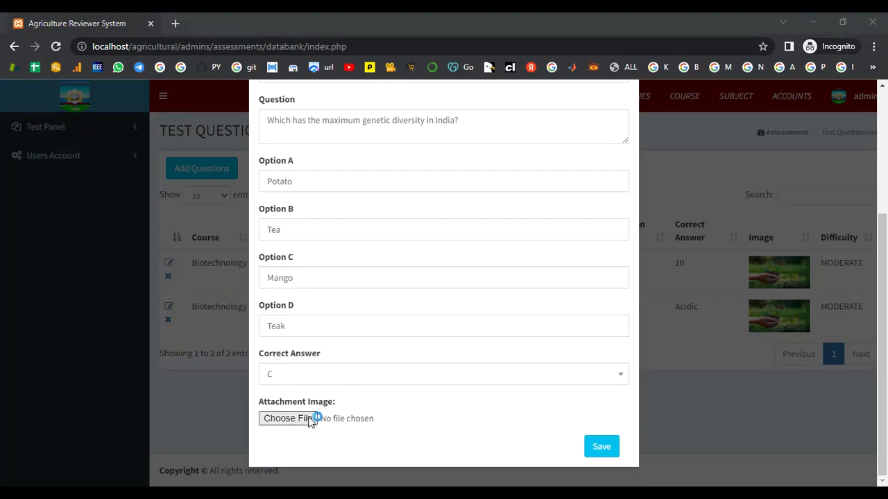
left_click(586, 277)
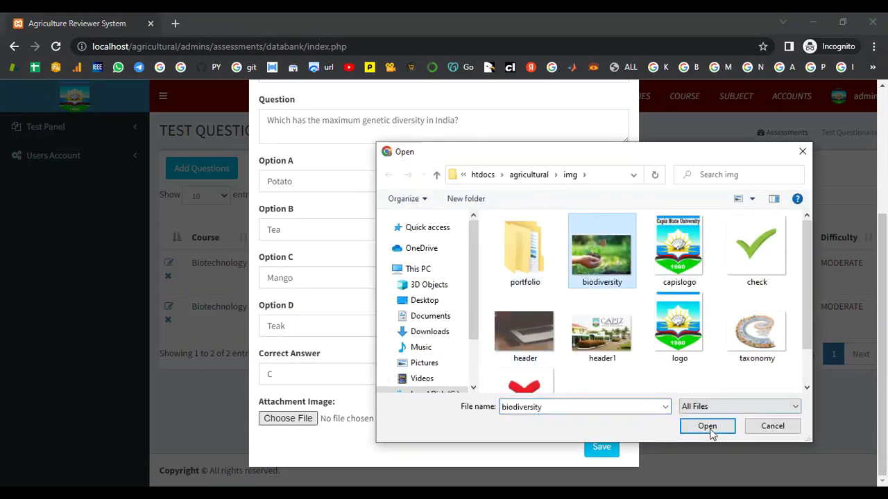
left_click(707, 426)
left_click(601, 447)
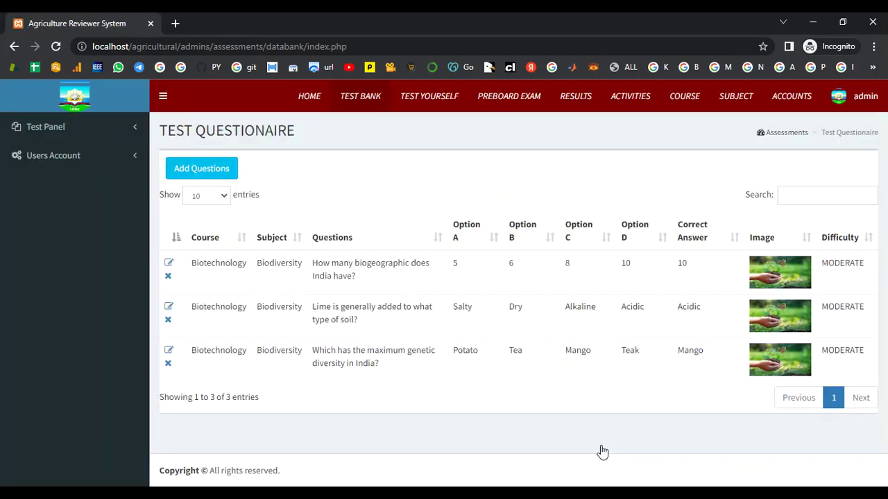
Start a MODERATE question: 'Which is one of the most prevalent hotspots of biodiversity in India'.
left_click(229, 173)
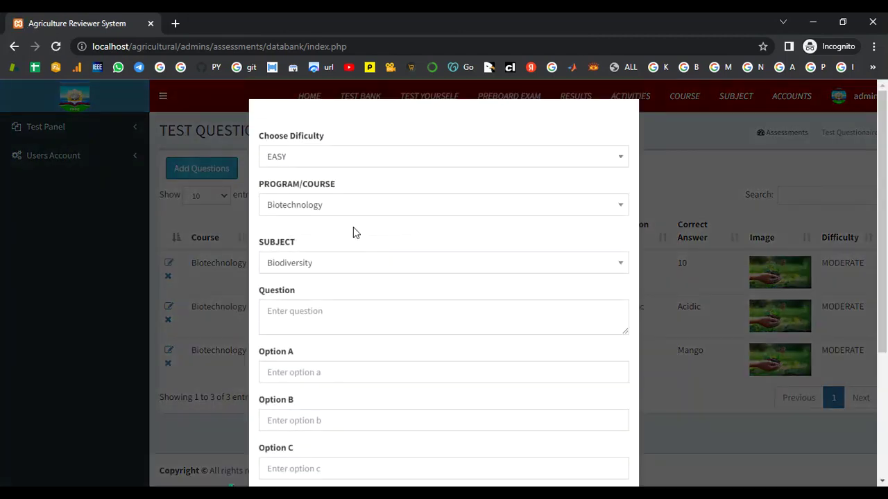
left_click(340, 166)
left_click(337, 223)
scroll(350, 222, "down", 2)
left_click(311, 187)
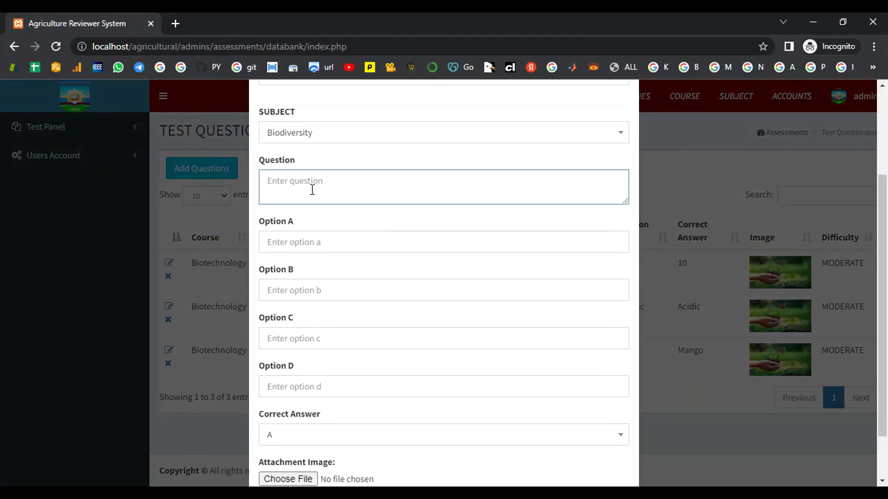
type("Which is one of the most prevale")
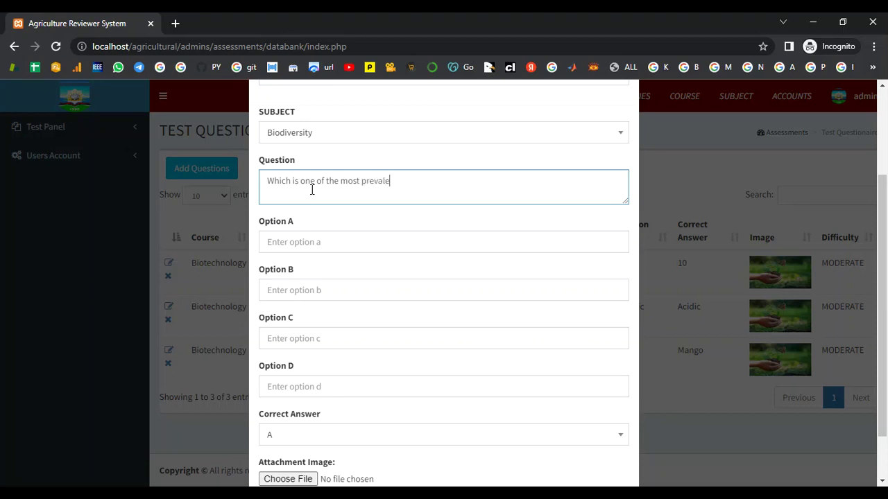
type("nt hotspots of biodiversity in ")
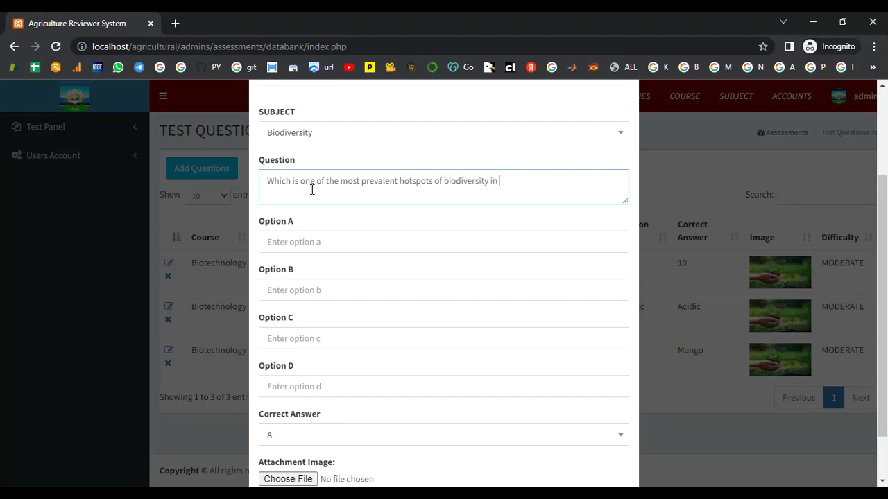
type("India.")
Fill in options Himalayas, Western Ghats, Ganges and None of the above.
left_click(283, 243)
type("Him")
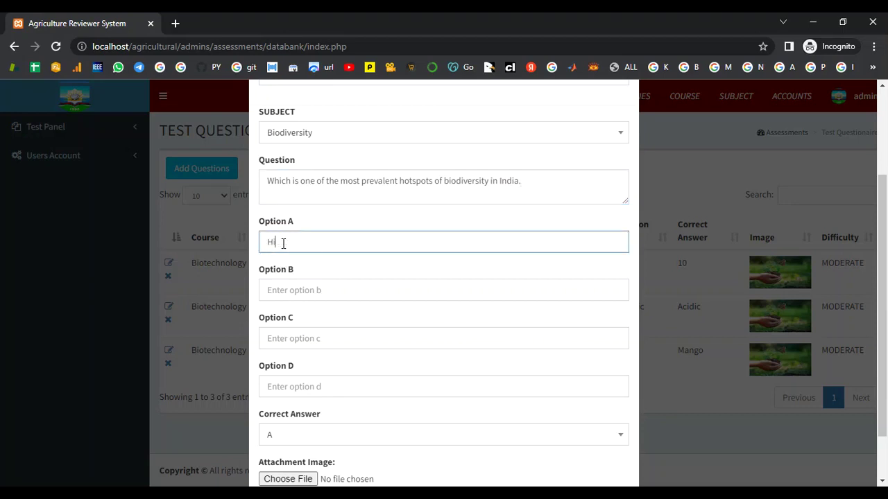
type("alayas")
left_click(282, 290)
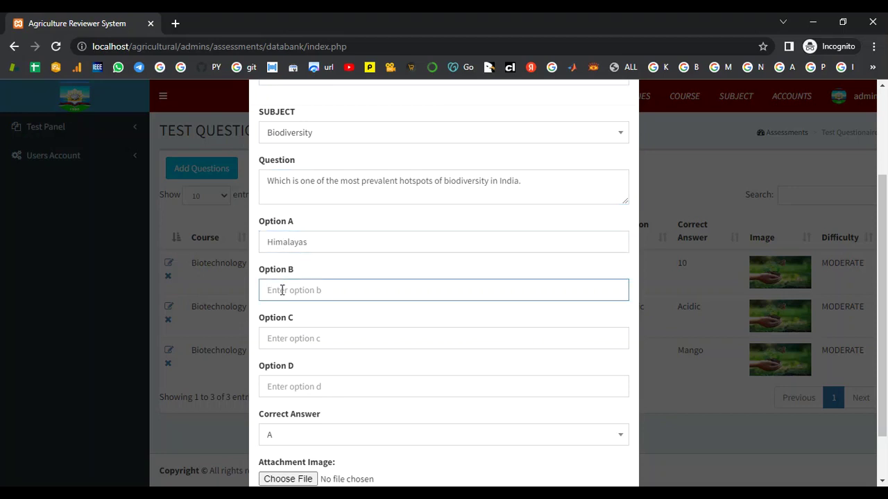
type("Western Ghats")
scroll(309, 324, "down", 1)
left_click(315, 278)
type("Ganfges")
key("BackSpace")
key("BackSpace")
key("BackSpace")
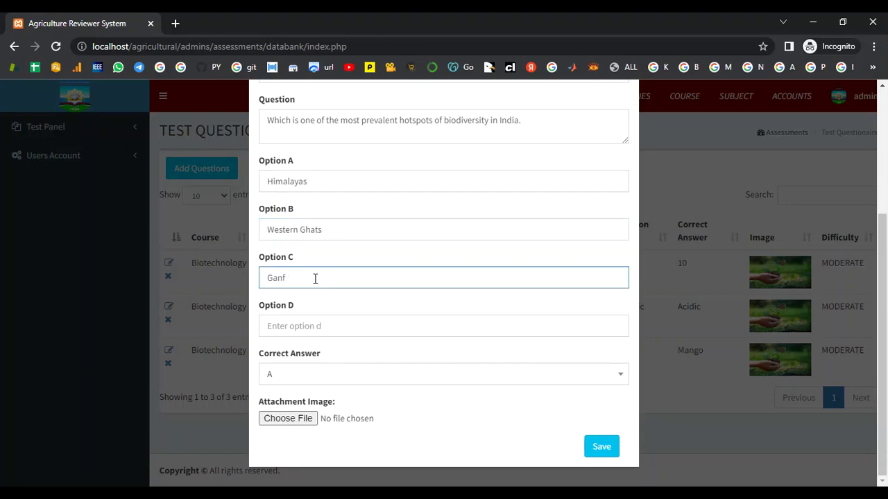
type("ges")
left_click(308, 324)
type("No")
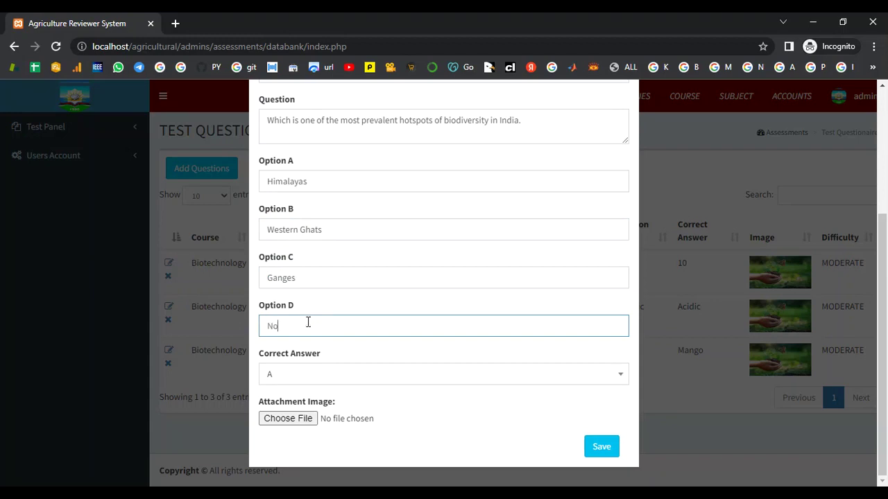
type("ne of the above")
Mark B (Western Ghats) correct, attach the biodiversity image, and save.
left_click(311, 378)
left_click(316, 316)
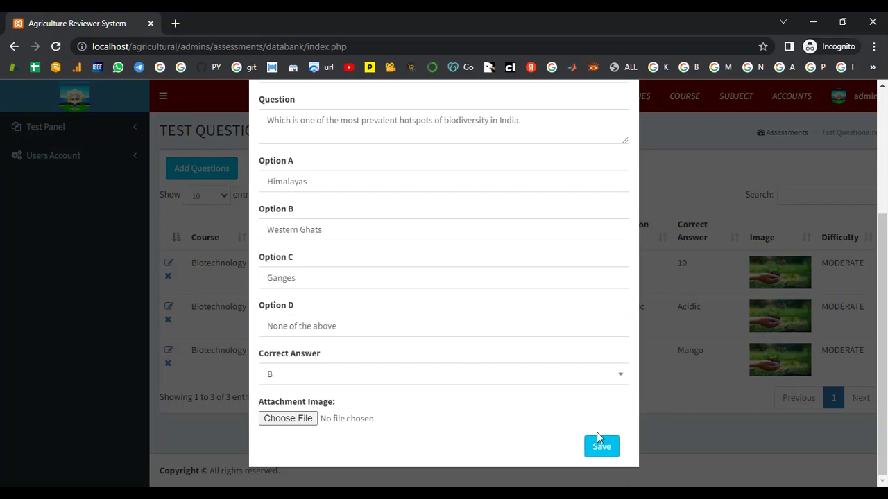
left_click(297, 420)
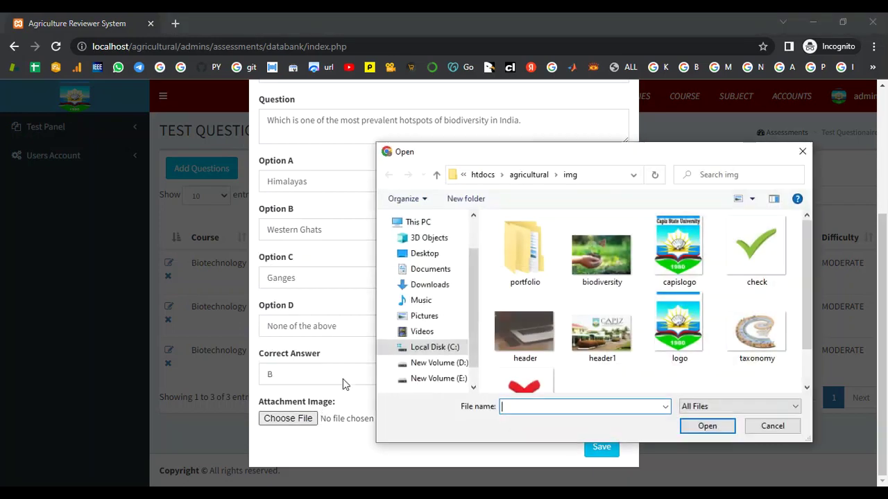
left_click(581, 278)
left_click(688, 428)
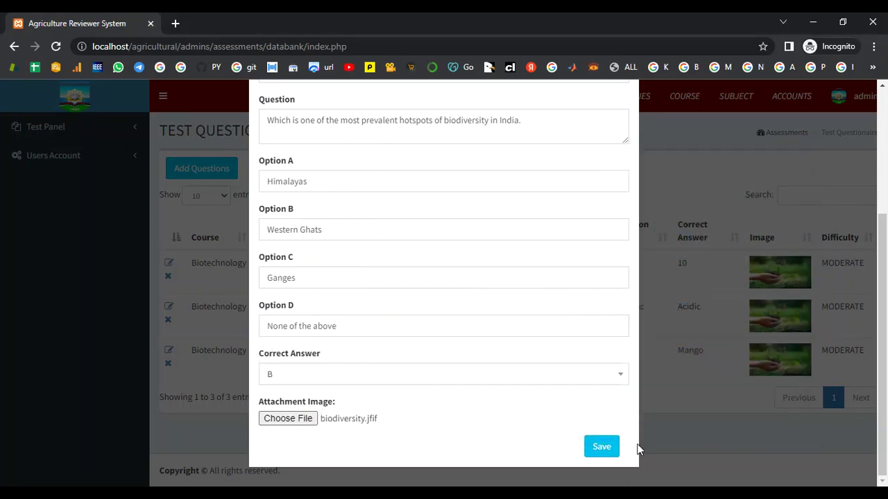
left_click(610, 448)
left_click(210, 176)
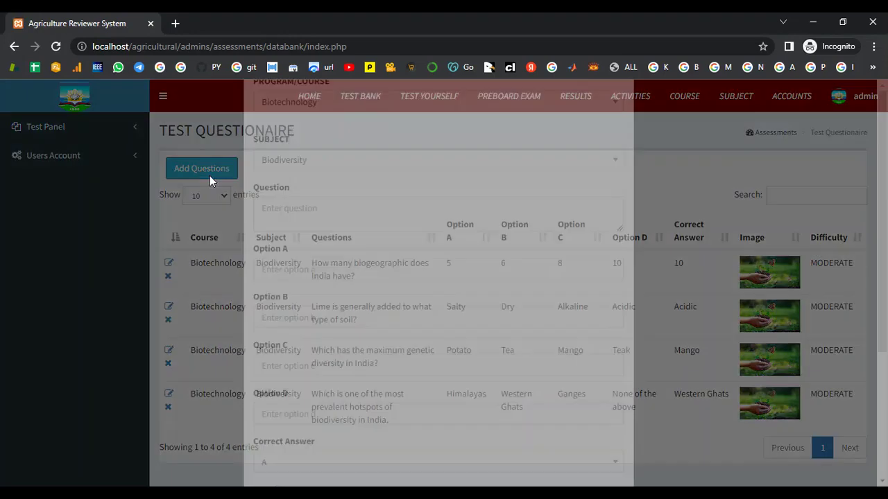
Set difficulty to MODERATE and enter the question 'Galapogos finches are a good example of ?'.
left_click(313, 158)
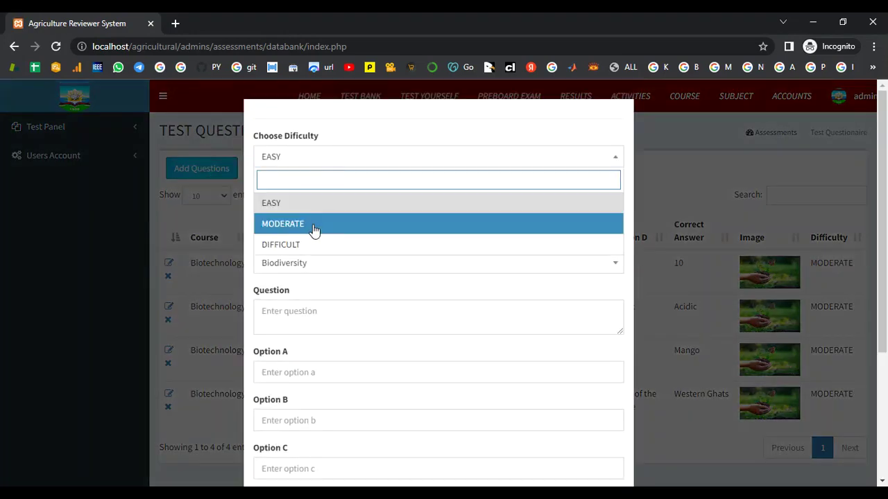
left_click(314, 229)
scroll(339, 275, "down", 2)
left_click(308, 185)
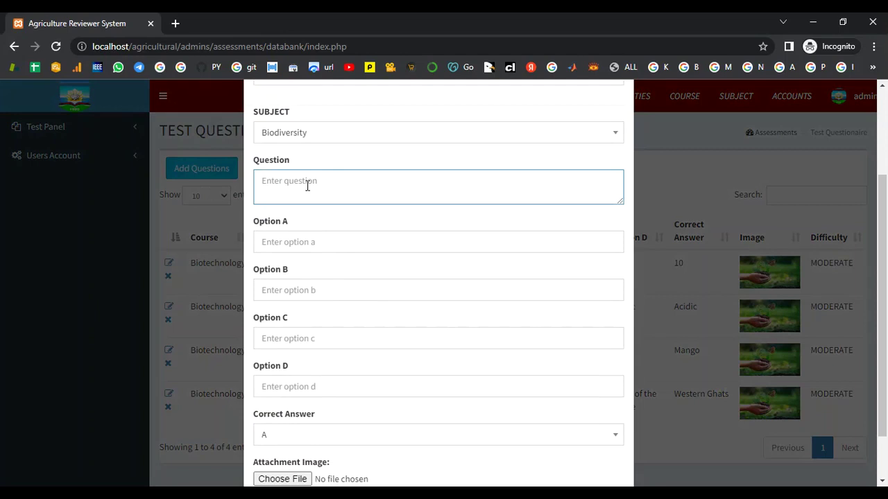
type("Galapogos finches are a good example")
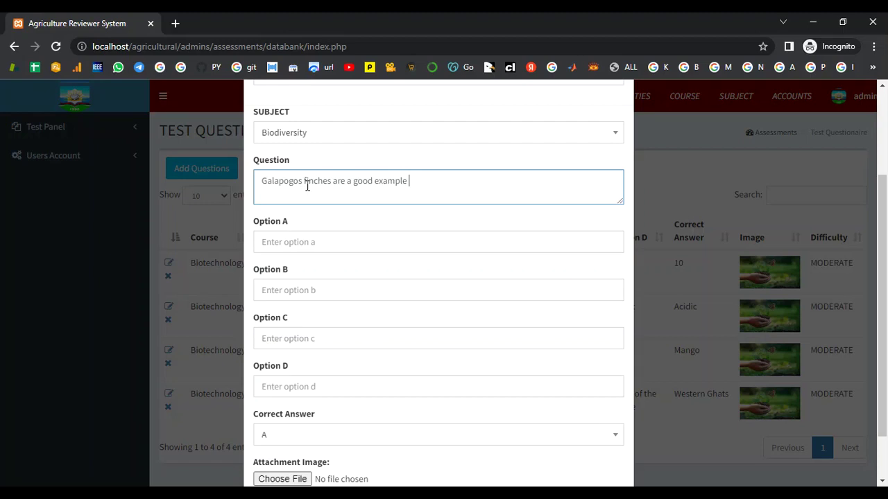
type(" of ?")
Fill options A–D: Extinction, Heterochromia, Island gigabtism, Adaptive radiation.
left_click(305, 242)
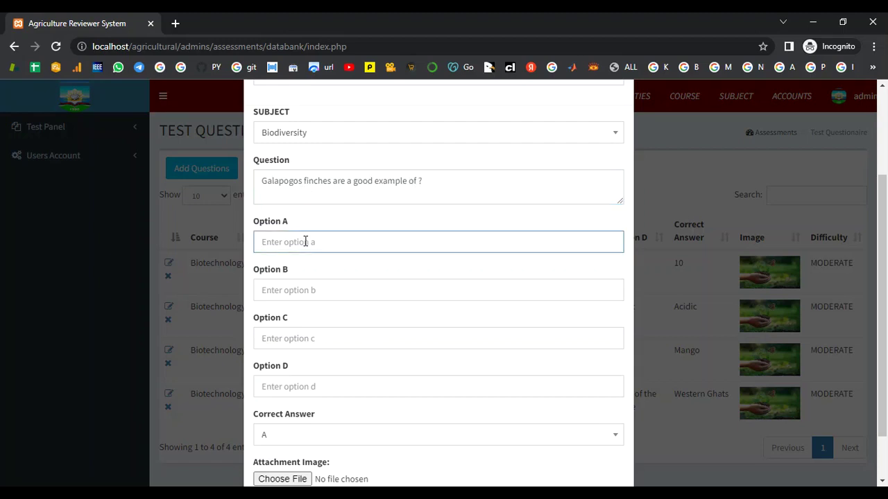
type("Extinction")
left_click(343, 285)
type("Heter")
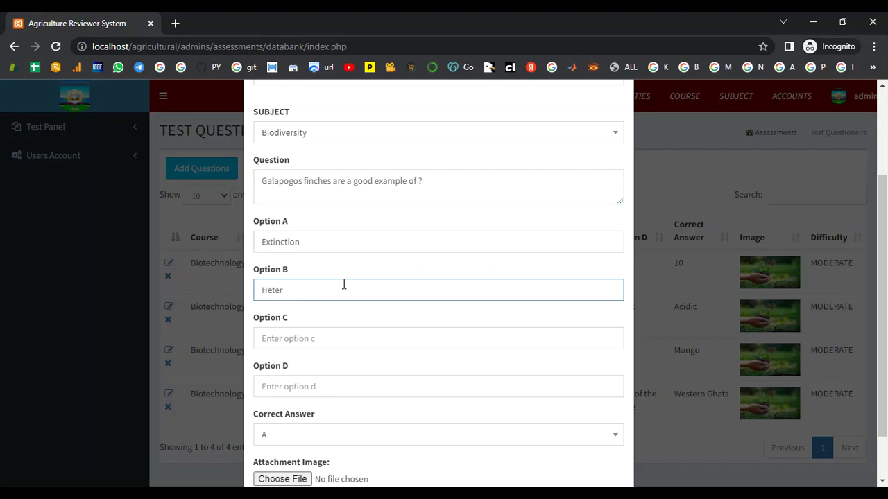
type("och")
type("romia")
left_click(291, 337)
type("I")
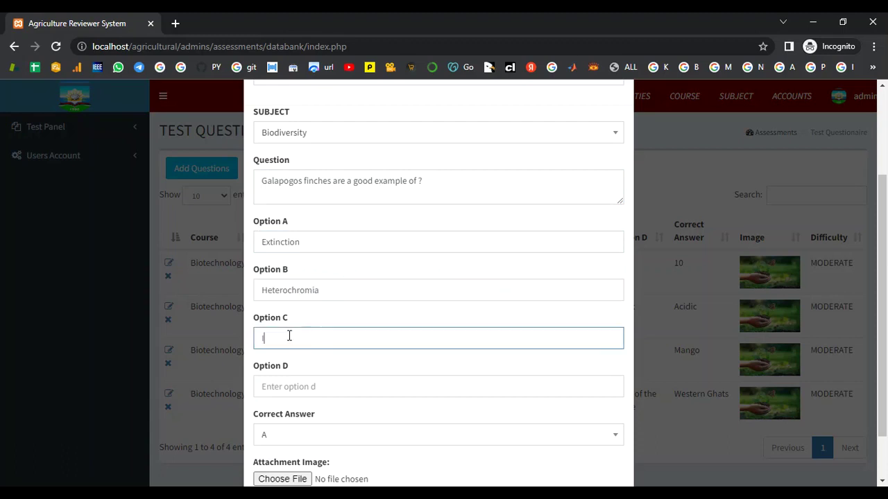
type("sland")
type(" g")
type("igab")
type("tism")
left_click(313, 386)
scroll(313, 385, "down", 1)
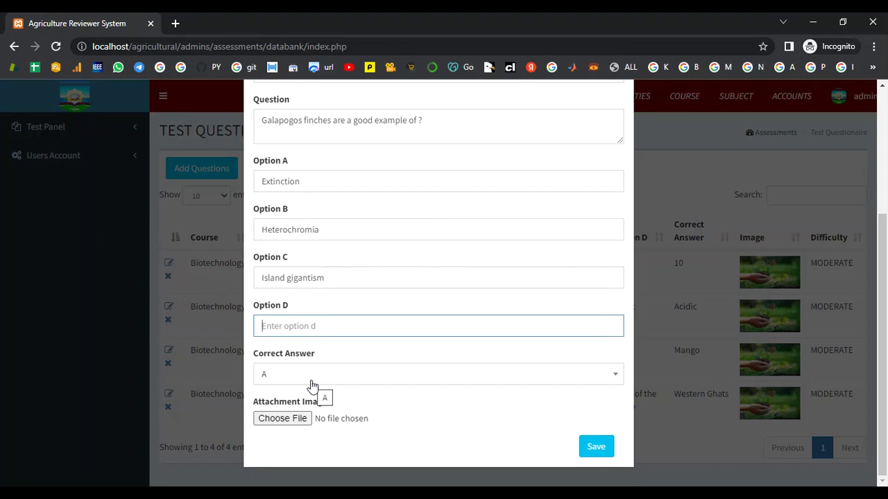
type("Adaptive radiation")
Mark D as the correct answer, attach the biodiversity image, and save the question.
left_click(312, 386)
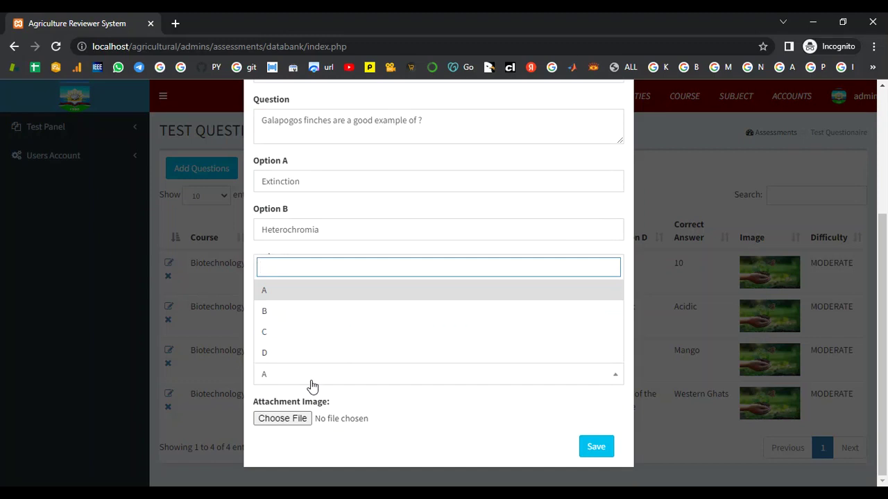
left_click(299, 359)
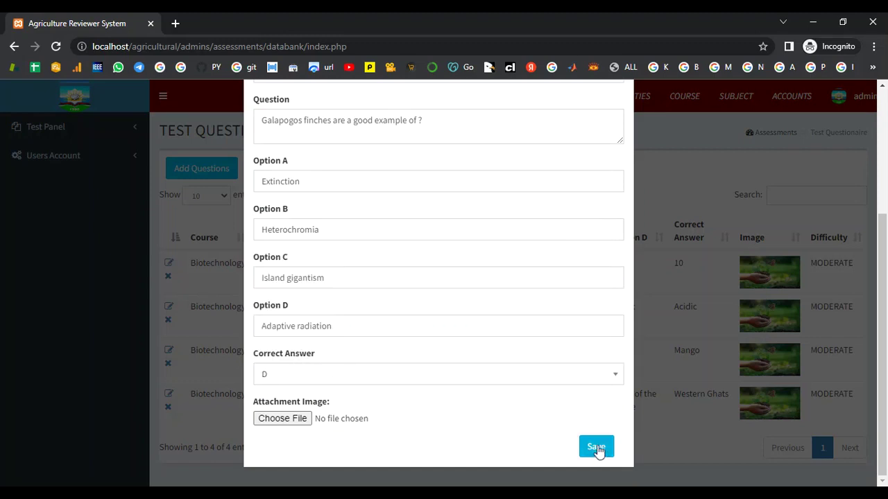
left_click(301, 420)
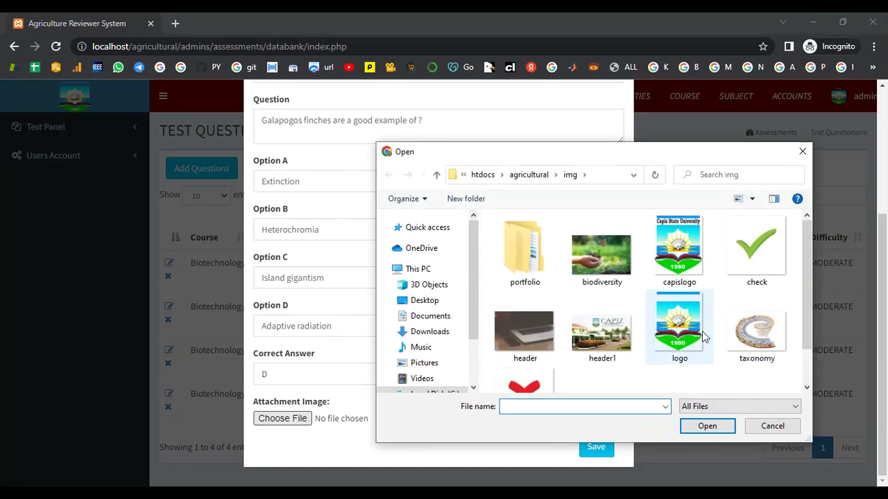
left_click(600, 251)
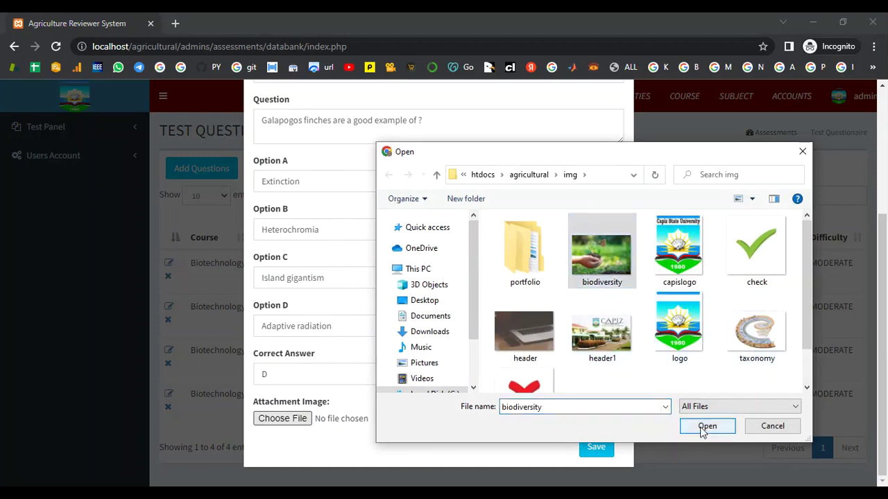
left_click(707, 426)
left_click(596, 446)
Begin another question form and bring up its difficulty choices.
scroll(698, 409, "down", 1)
scroll(698, 409, "up", 1)
left_click(204, 179)
left_click(292, 159)
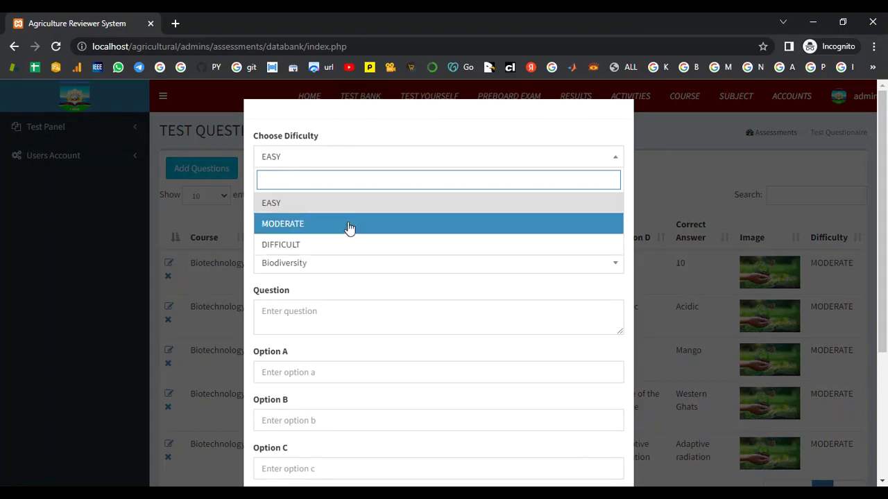
Set DIFFICULT and Taxonomy, then enter the question on the most phylogenetically advanced dicotyledonous family.
left_click(348, 244)
left_click(317, 269)
left_click(316, 329)
left_click(304, 319)
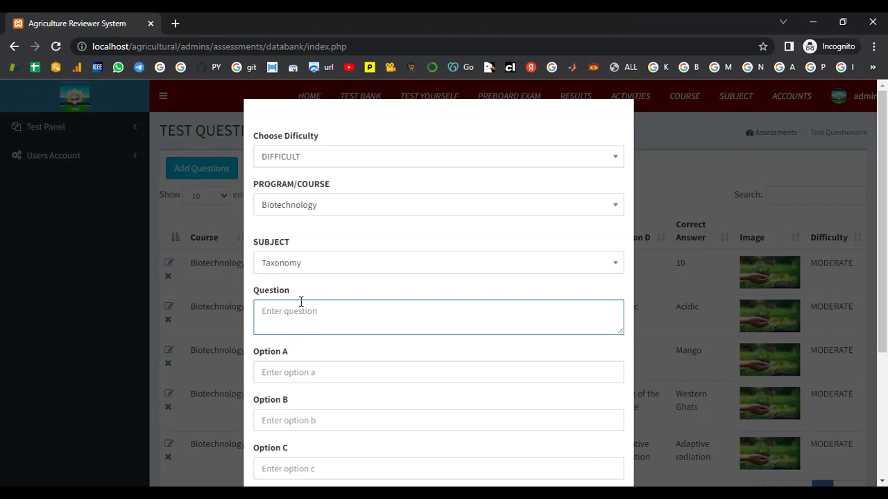
type("Which of these is the most advanced phyl")
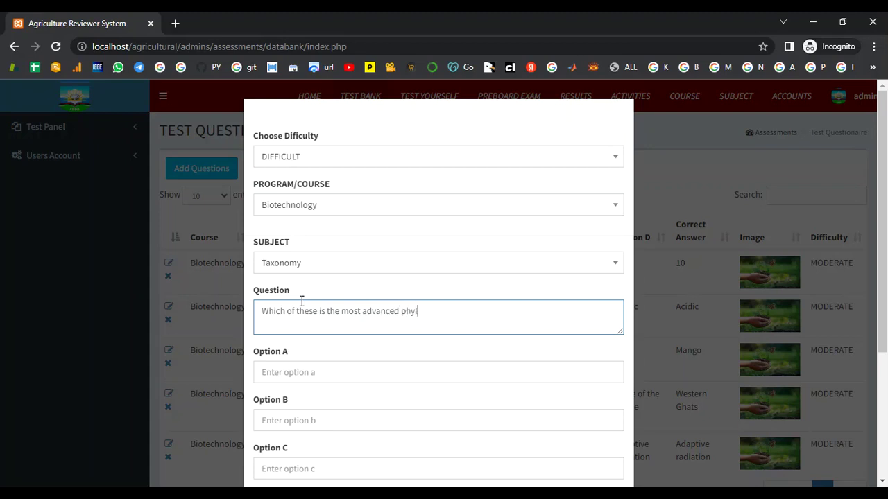
type("ogenetically among the dicotyle")
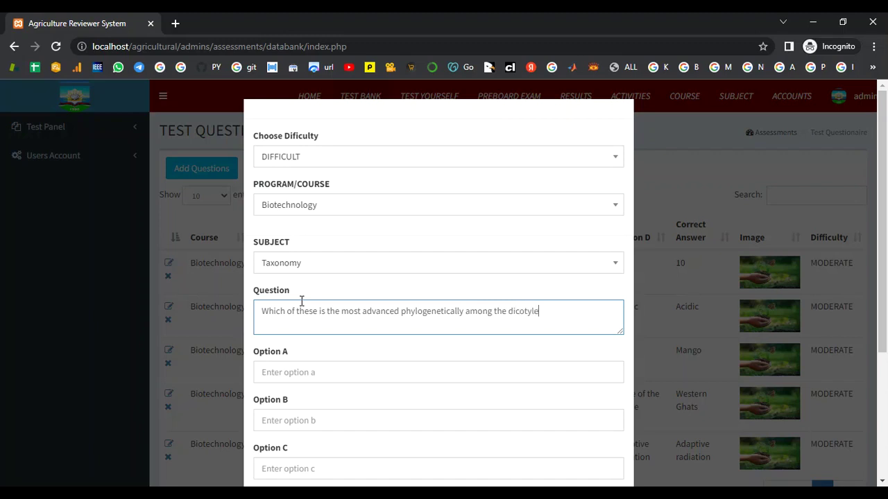
type("donous families?")
Fill options A–D: Scrophulariaceae, Acanthaceae, Umbelliferae, Compositae.
left_click(282, 374)
type("Scr")
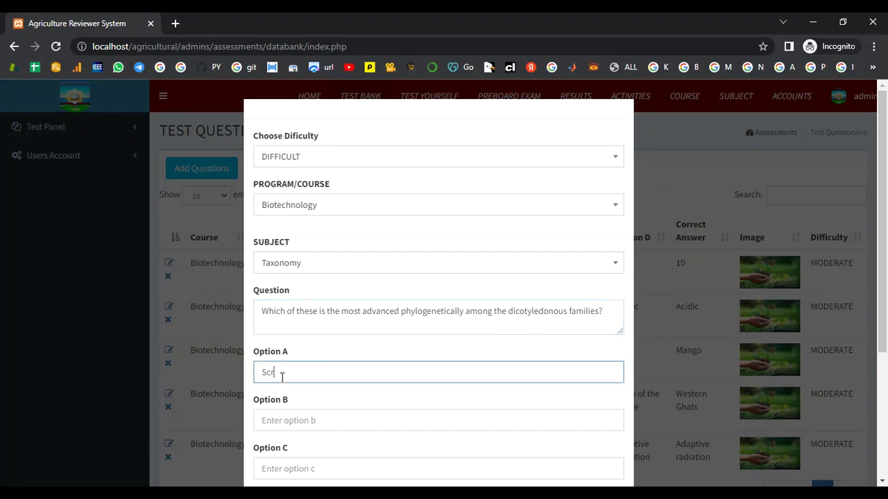
type("ophulariaceae")
scroll(299, 368, "down", 1)
left_click(301, 365)
scroll(301, 366, "down", 1)
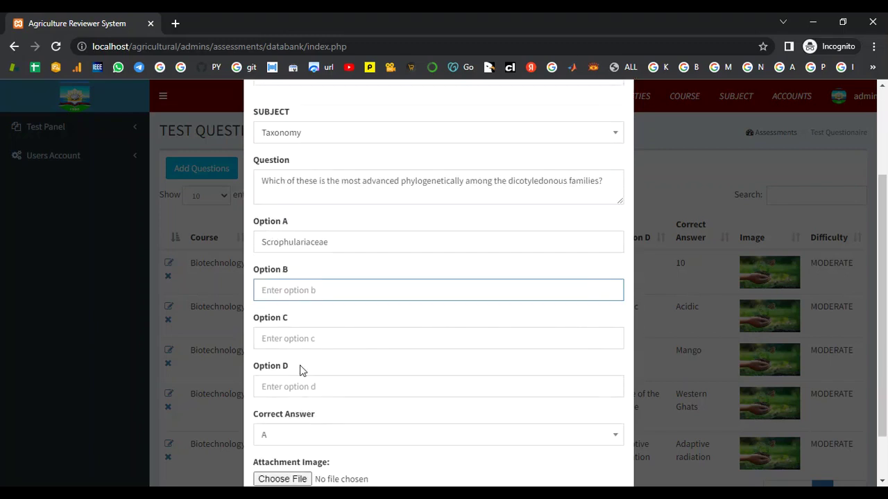
type("Acanthaceae")
scroll(300, 371, "down", 1)
left_click(296, 278)
type("Um")
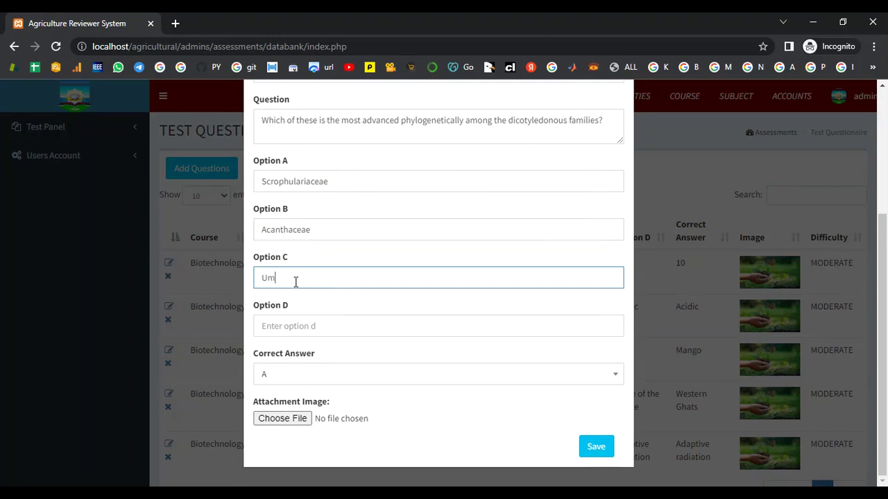
type("belliferae")
left_click(263, 328)
type("Com")
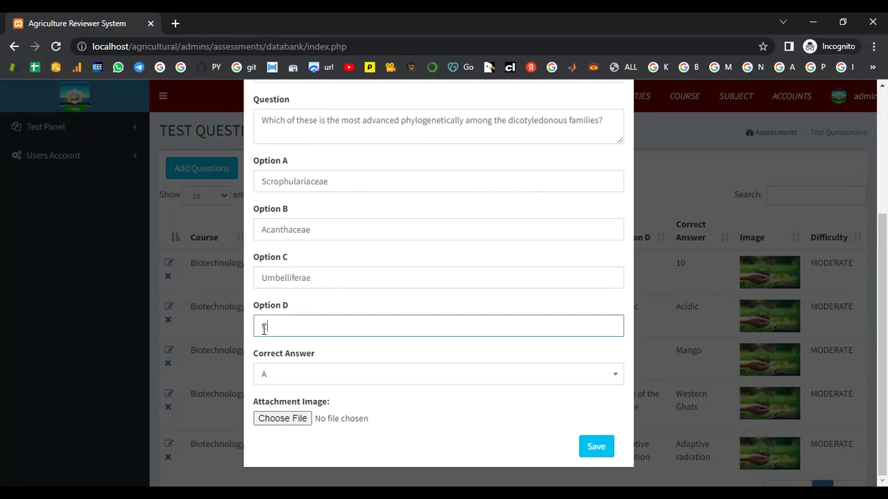
type("pod")
key("BackSpace")
type("sitae")
Mark D as correct, attach the taxonomy image, and save the question.
left_click(288, 382)
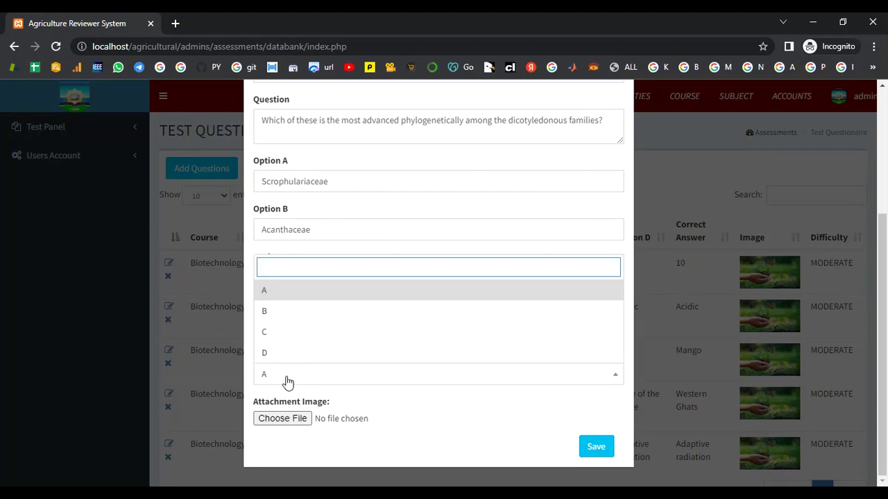
left_click(271, 353)
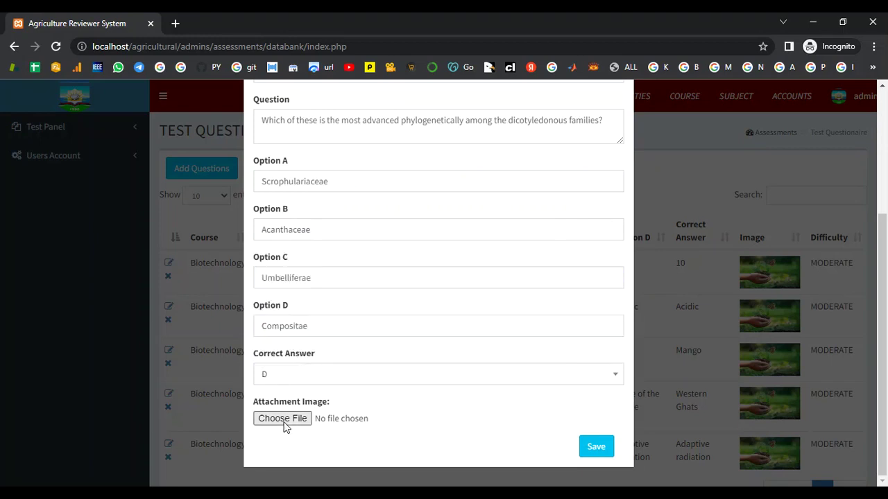
left_click(282, 419)
left_click(757, 340)
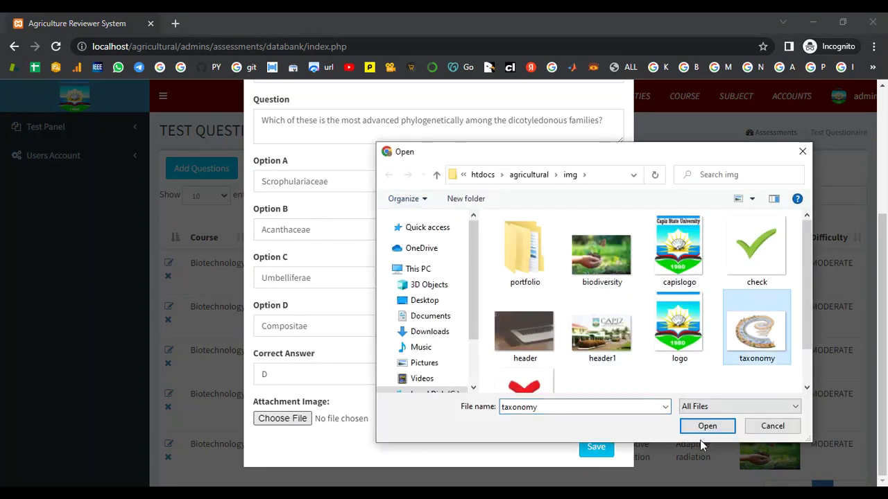
left_click(703, 428)
left_click(607, 451)
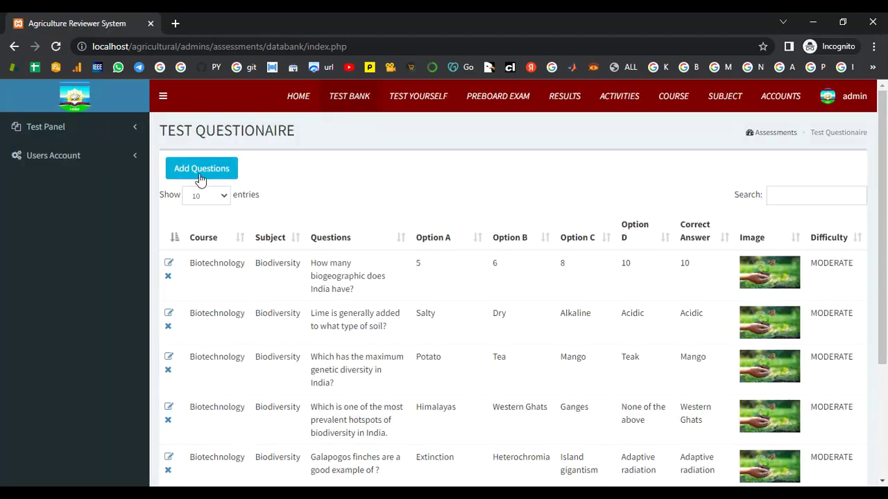
Create a DIFFICULT Taxonomy question about the substitute specimen when original herbarium type material is missing.
left_click(200, 174)
left_click(300, 162)
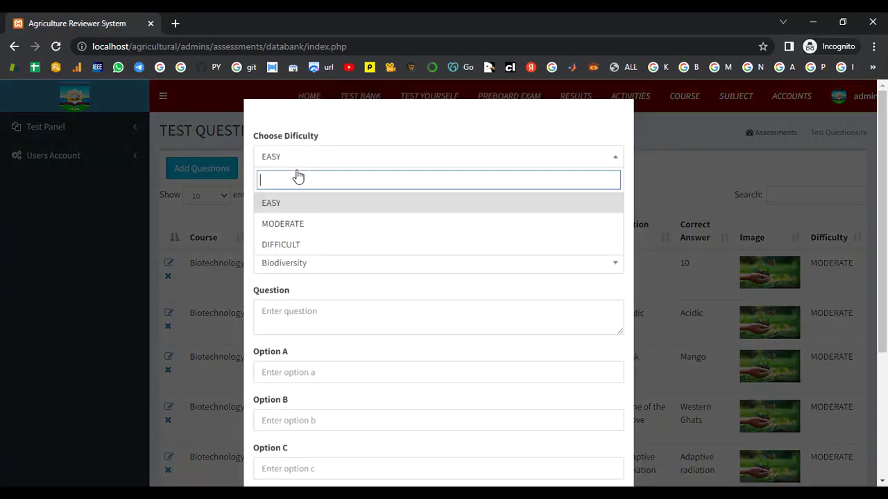
left_click(307, 244)
left_click(300, 270)
left_click(297, 329)
left_click(291, 315)
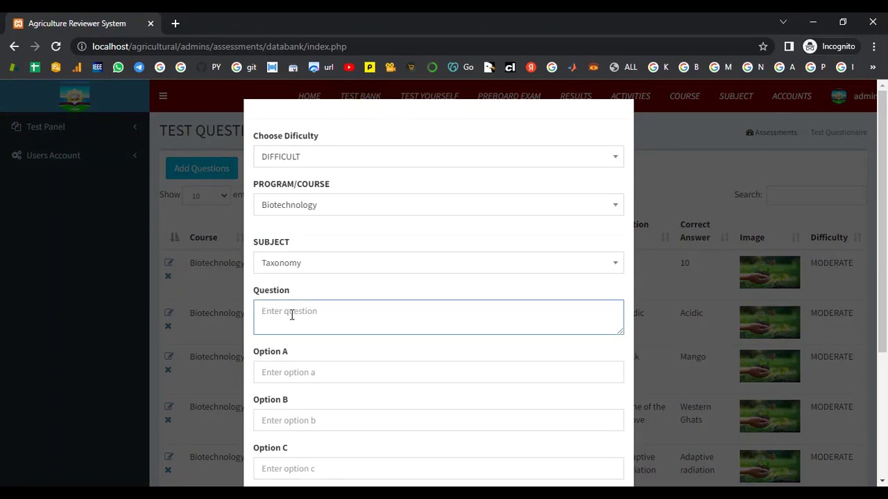
type("The")
type(" subj")
type("eitute ")
type("for the ne")
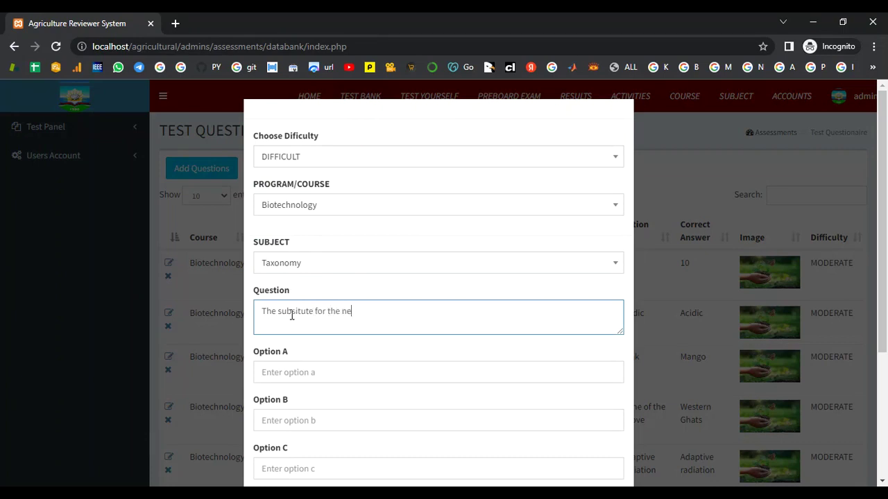
type("wly collected specimen ")
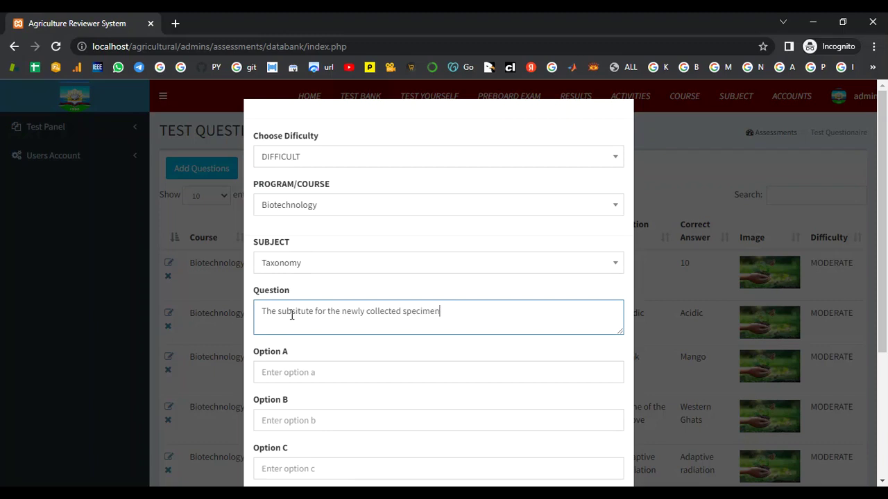
type("when the orginal type material ")
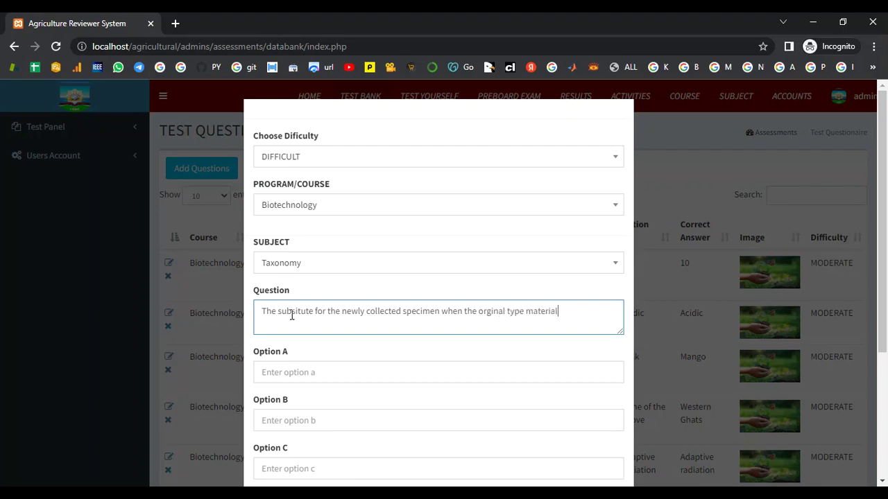
type("is missing in an herbarium us entit")
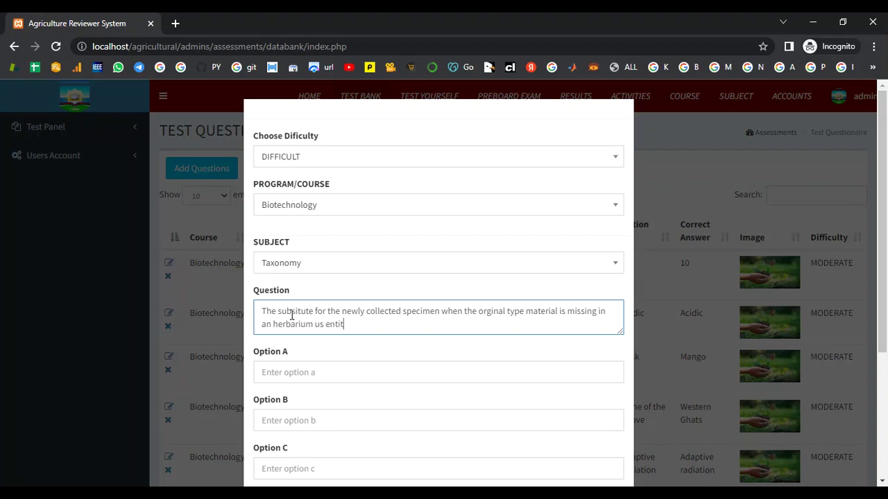
type("les")
type("d as")
left_click(315, 370)
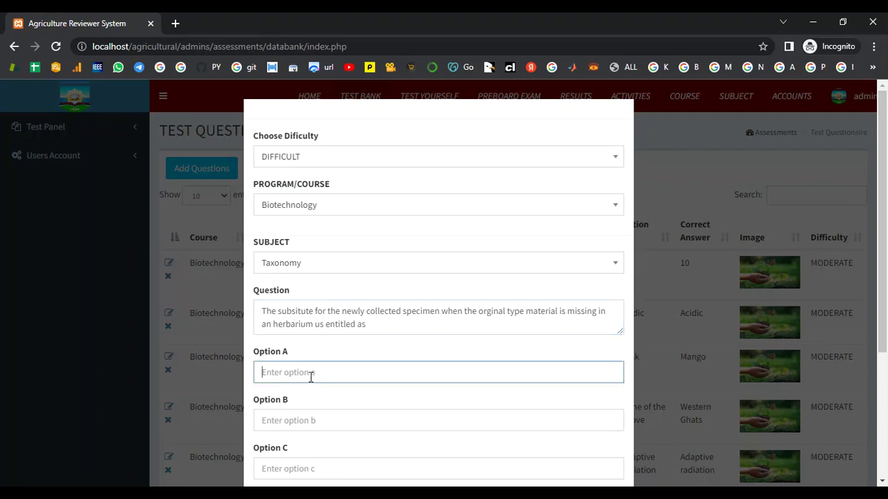
Fill options A–D: Holotype, Neotype, Lectotype, Isotype.
scroll(312, 374, "down", 1)
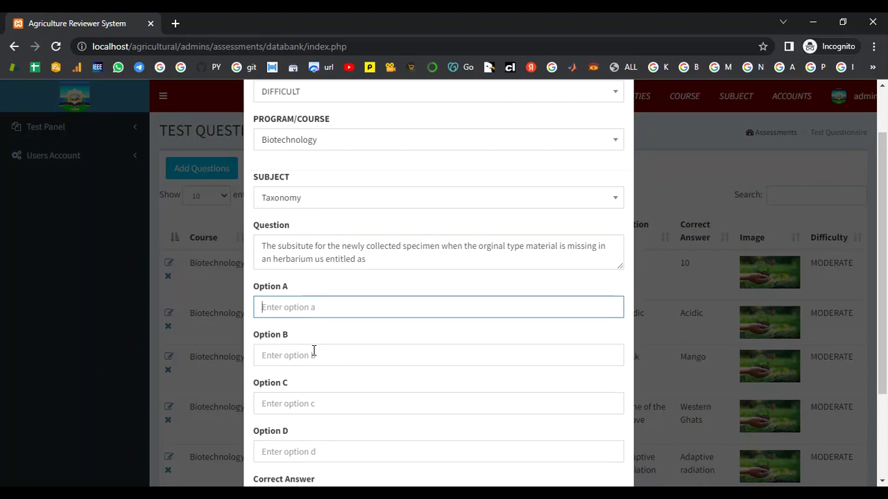
type("Holotype")
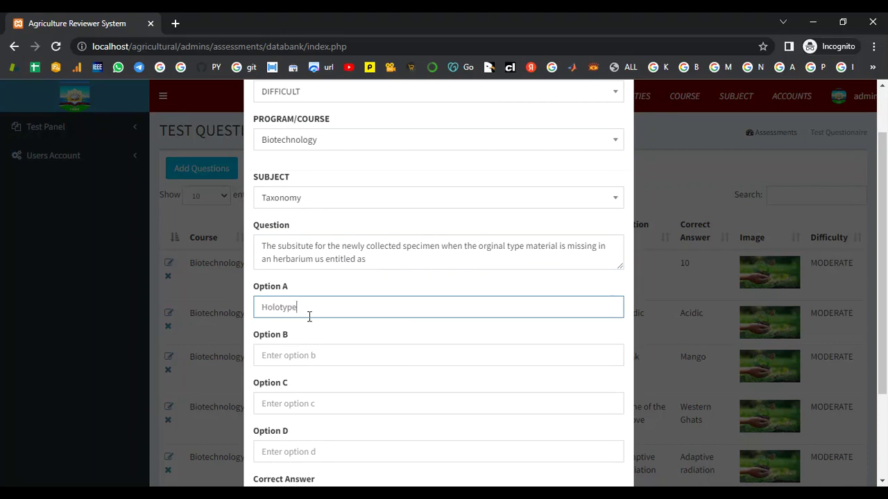
key("Tab")
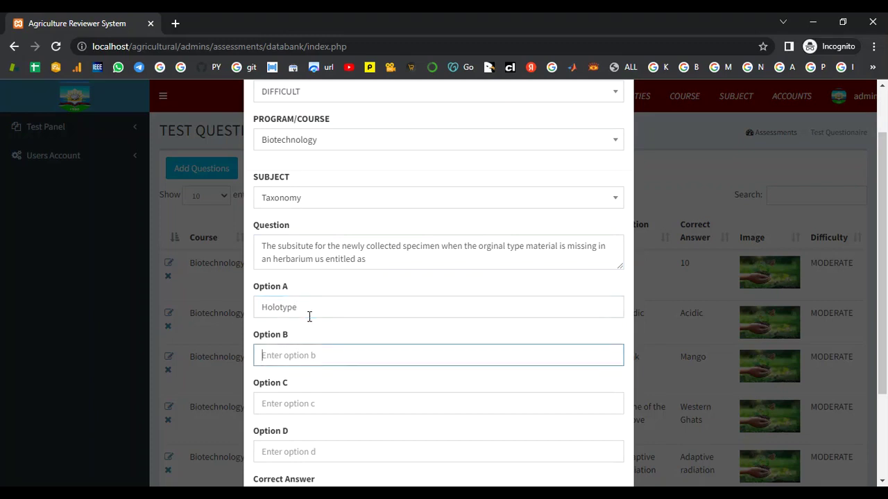
type("Neotype")
key("Tab")
type("Lectotyp")
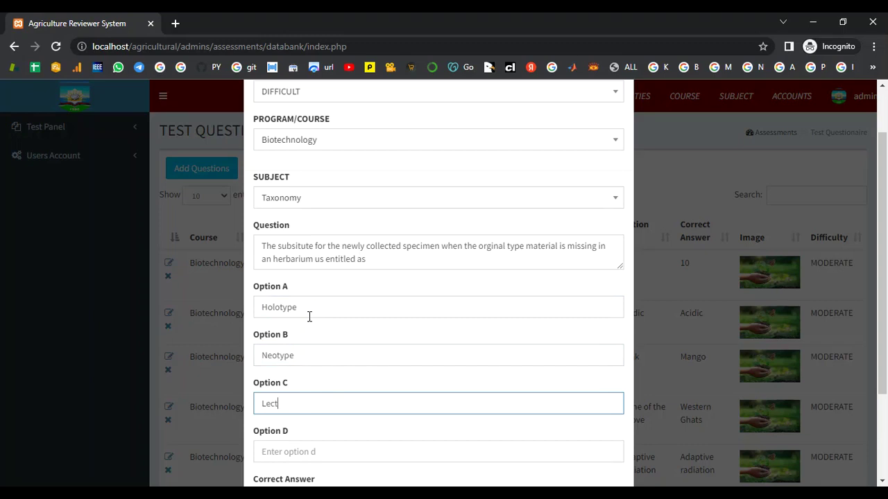
key("Tab")
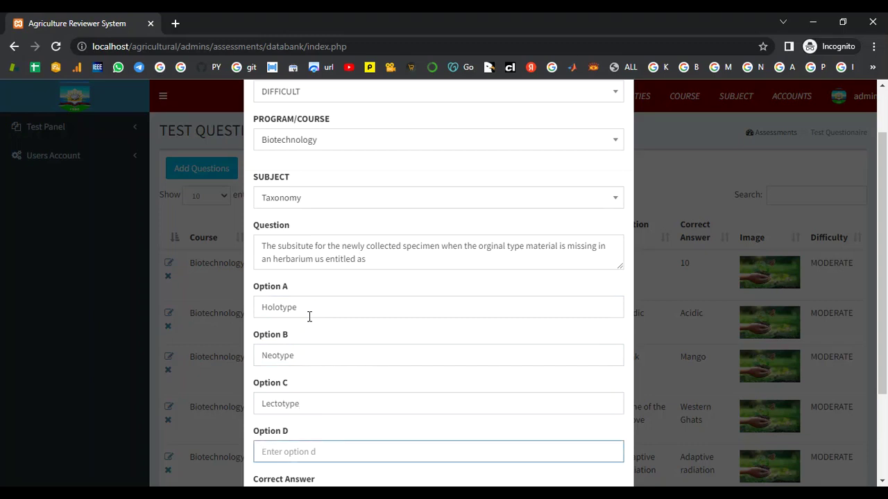
type("Isotype")
Mark B as correct, attach the taxonomy image, and save the question.
scroll(310, 316, "down", 2)
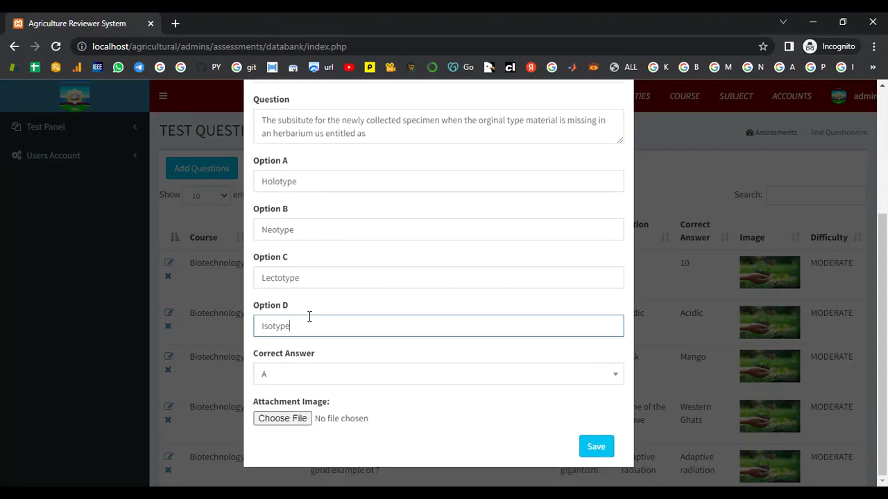
left_click(304, 376)
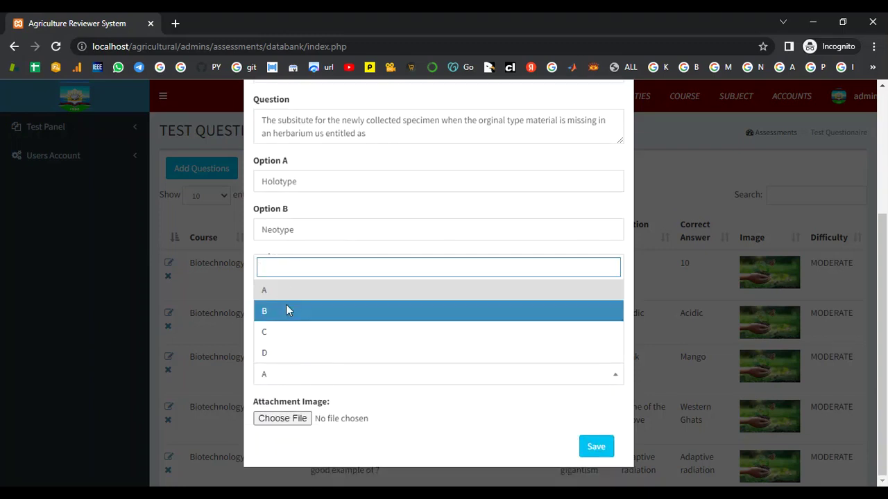
left_click(287, 310)
left_click(272, 425)
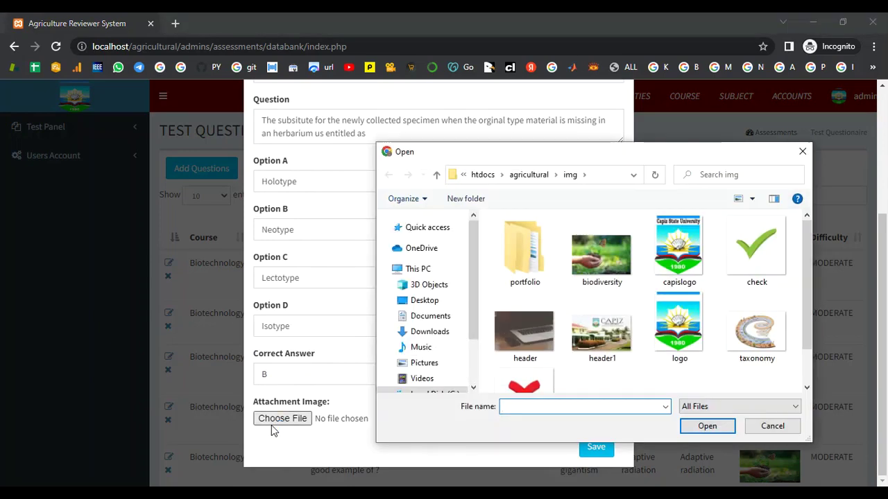
left_click(756, 347)
left_click(707, 425)
left_click(594, 447)
scroll(639, 373, "down", 5)
scroll(642, 372, "up", 5)
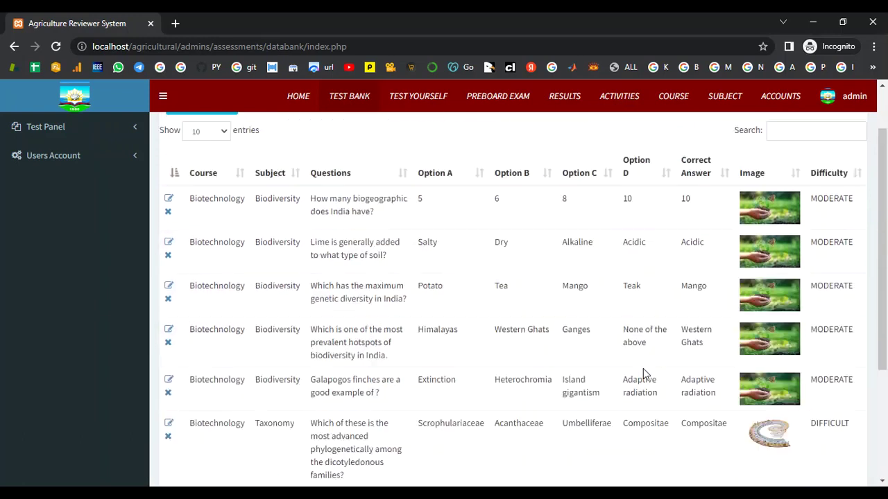
New DIFFICULT Taxonomy question: 'If all the puddles and ponds are destroyed,the entities likely to be destroyed are'.
left_click(232, 160)
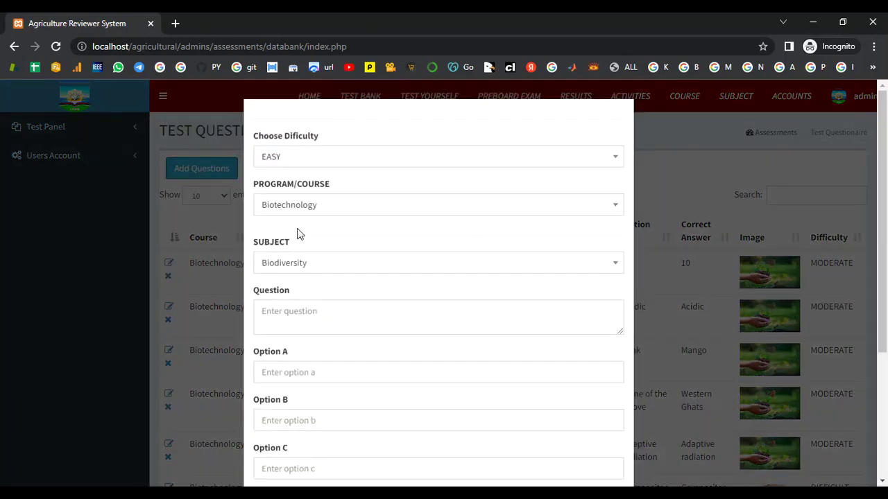
left_click(306, 166)
left_click(310, 244)
left_click(306, 267)
left_click(288, 330)
left_click(285, 320)
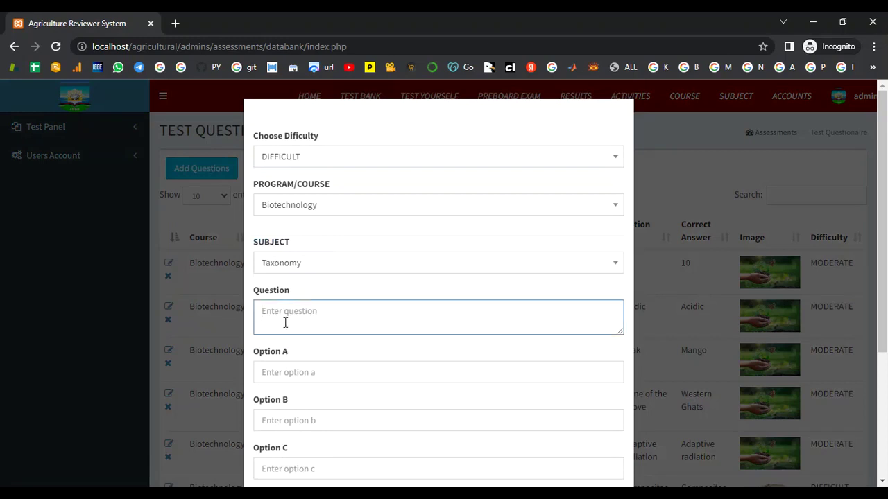
type("If all the puddles and ponds are destroyed")
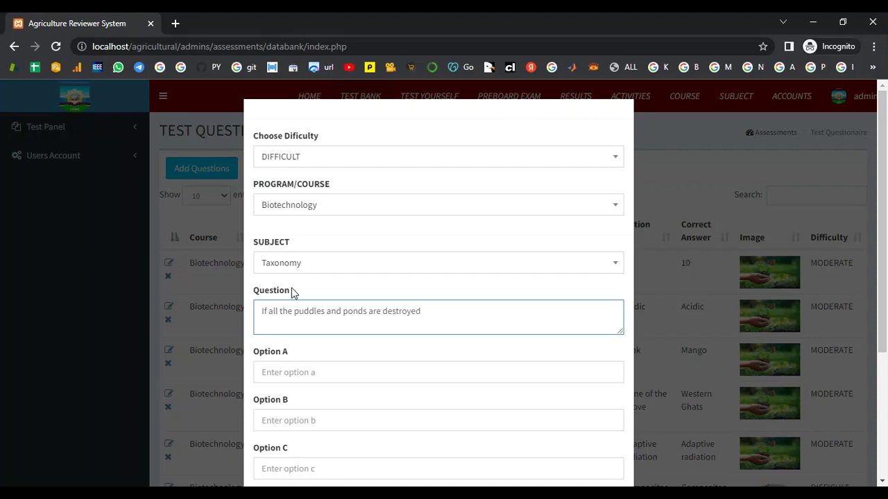
type(",the entities likely to be")
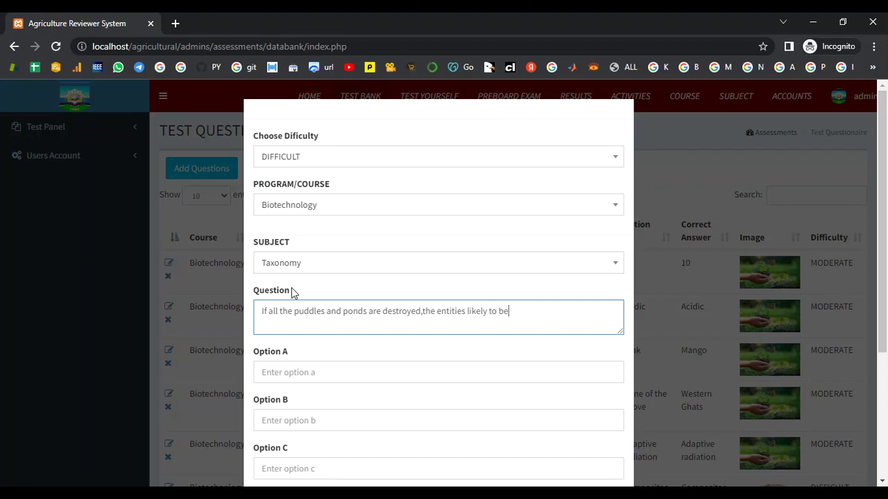
type(" destroyed are")
scroll(292, 294, "down", 1)
Fill options A–D: Plasmodium, Ascaris, Leishmania, Trypanosoma.
left_click(288, 307)
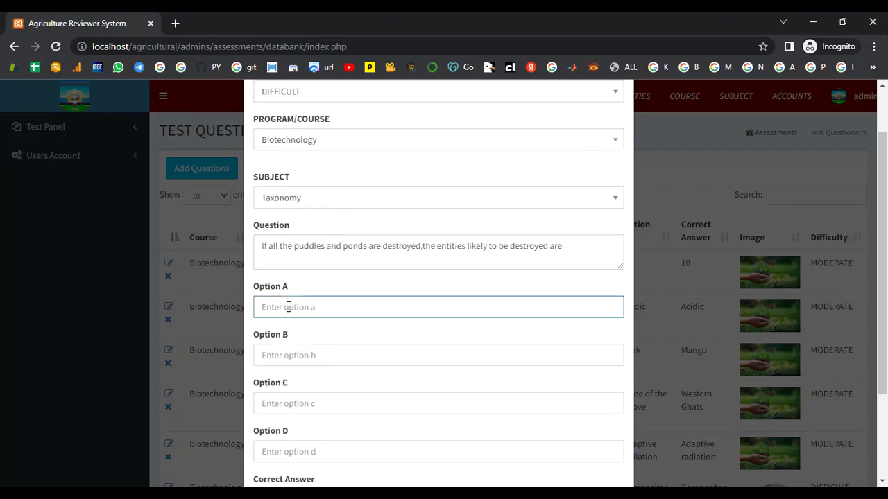
type("Plasmodium")
key("Tab")
type("A")
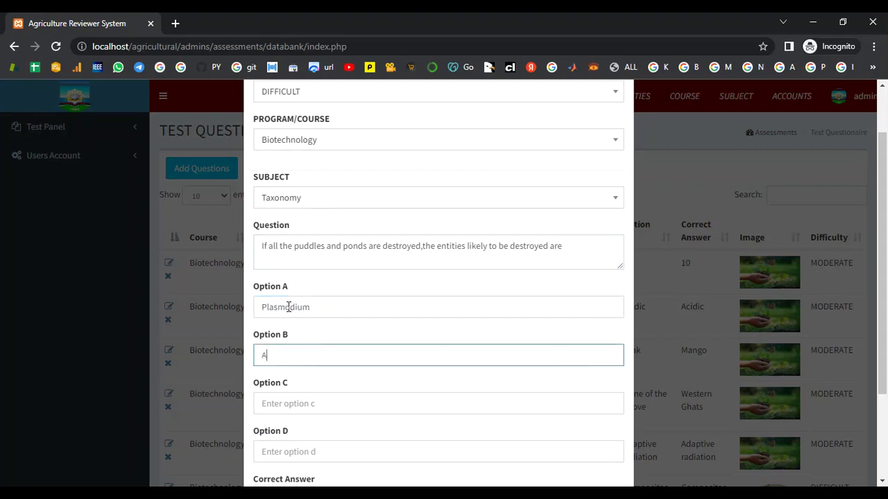
type("scaris")
key("Tab")
type("Les")
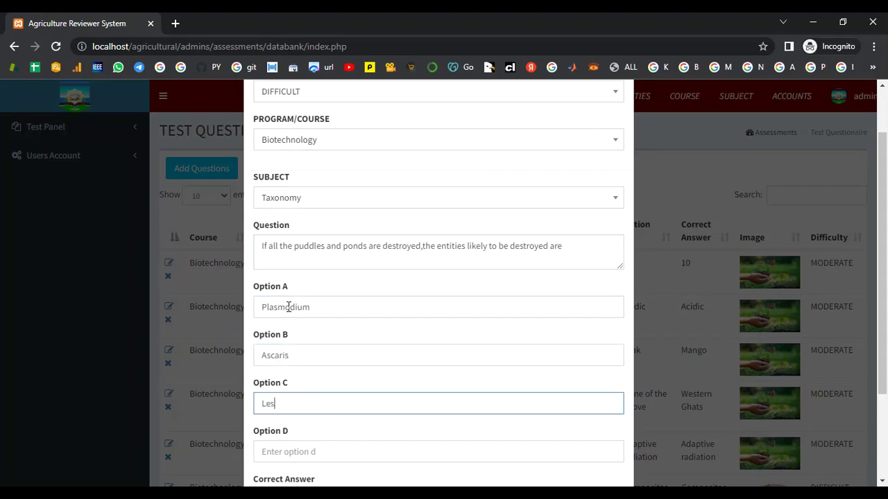
key("BackSpace")
type("ishmania")
key("Tab")
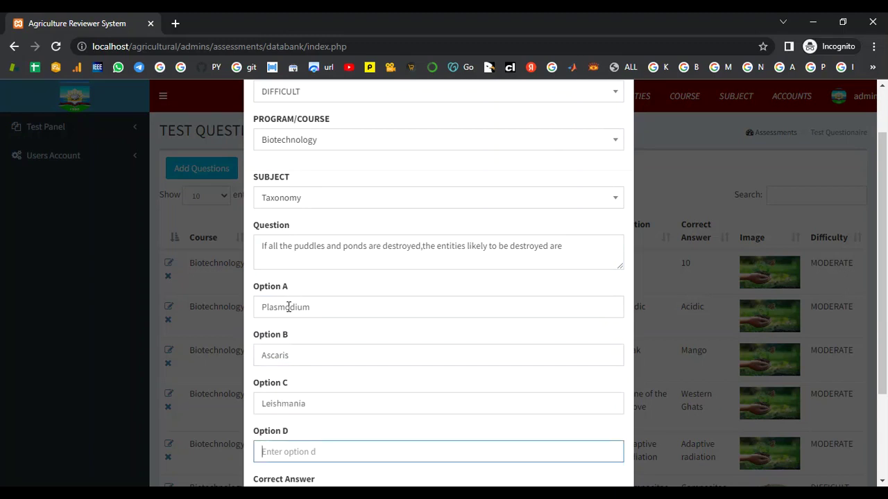
type("Trypanosoma")
Mark B as correct, attach the taxonomy image, and save the question.
scroll(408, 248, "down", 2)
left_click(357, 378)
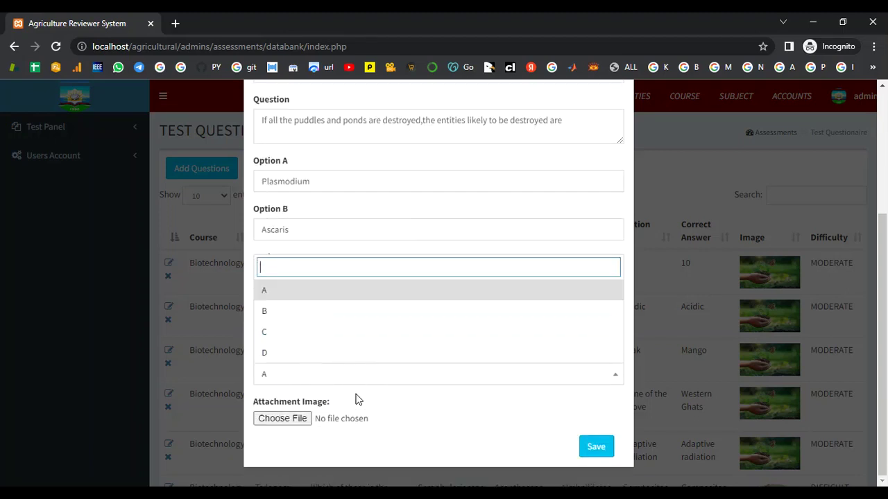
left_click(337, 310)
left_click(301, 421)
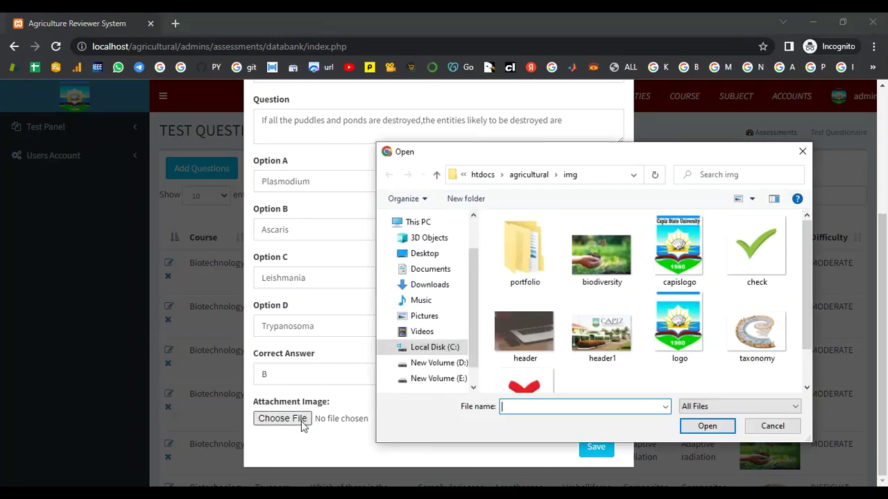
left_click(756, 332)
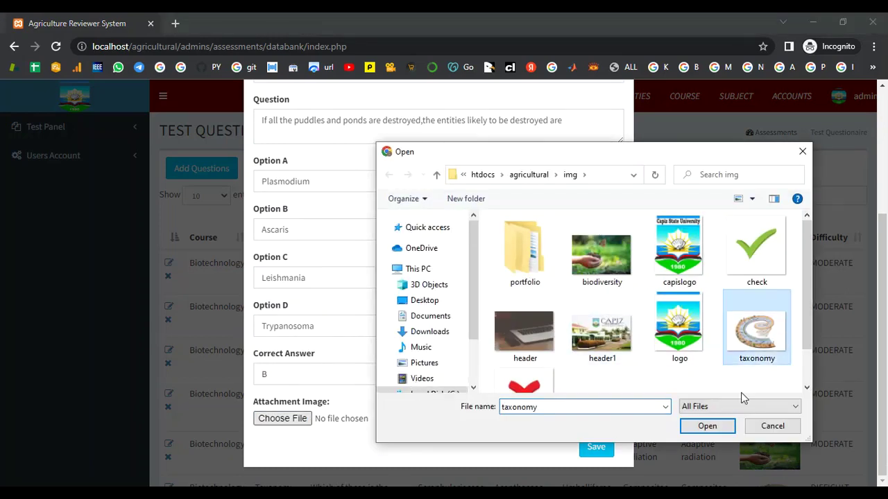
left_click(708, 427)
left_click(596, 448)
scroll(575, 389, "down", 5)
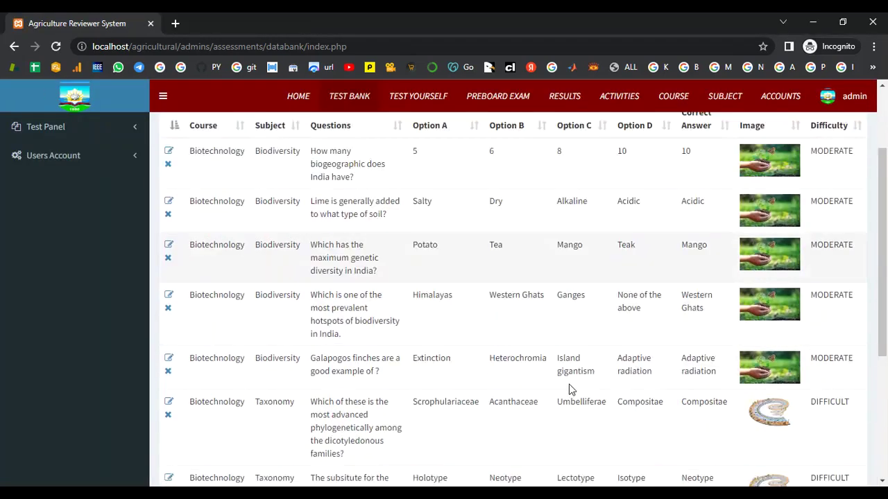
Start a DIFFICULT Taxonomy question asking which kingdom an organism belongs to in five-kingdom classification.
scroll(589, 375, "up", 4)
scroll(602, 369, "up", 1)
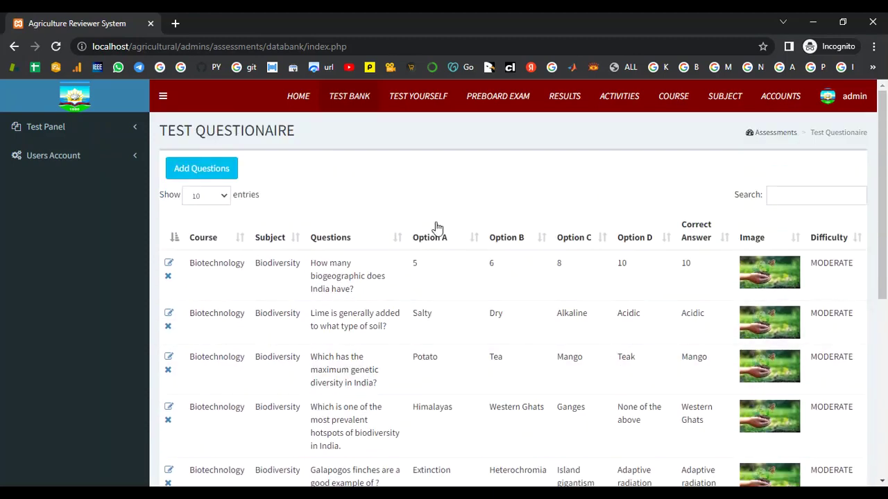
left_click(222, 172)
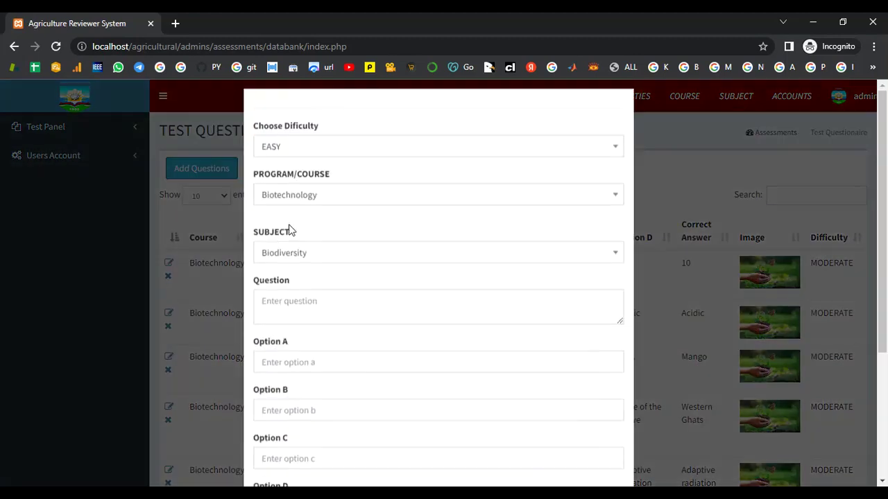
left_click(310, 164)
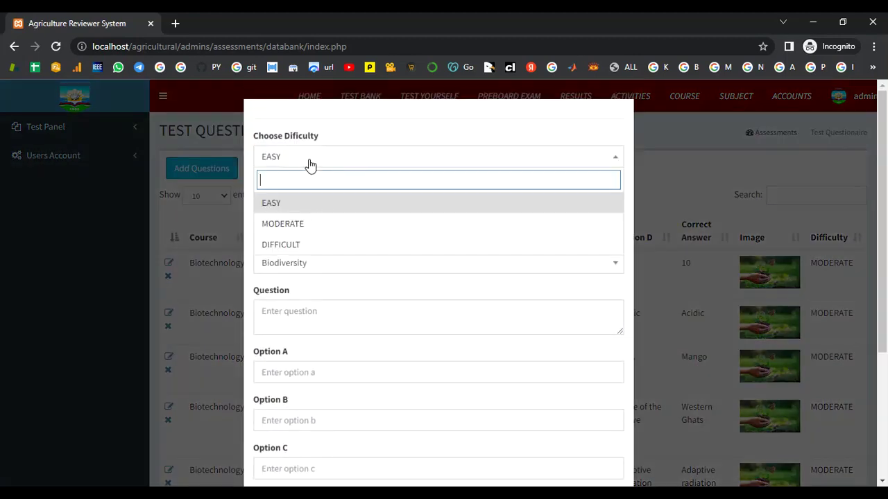
left_click(309, 245)
left_click(309, 262)
left_click(328, 327)
left_click(312, 323)
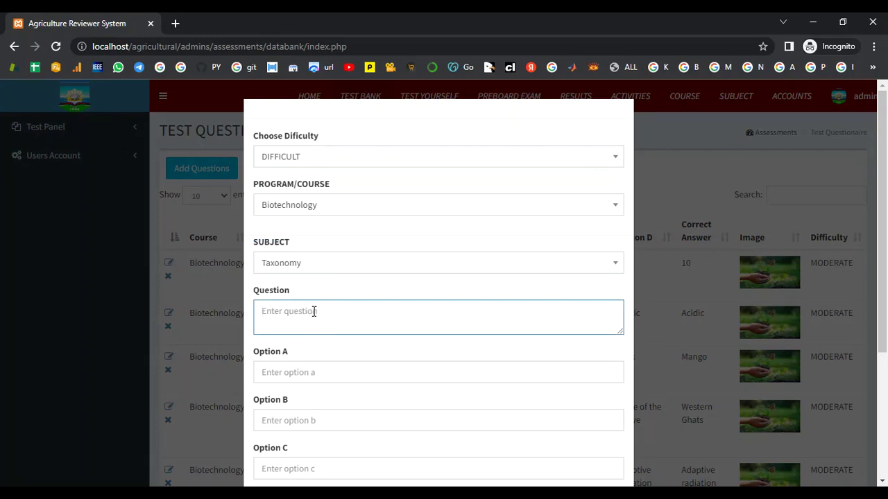
type("In the five kingdom system of classi")
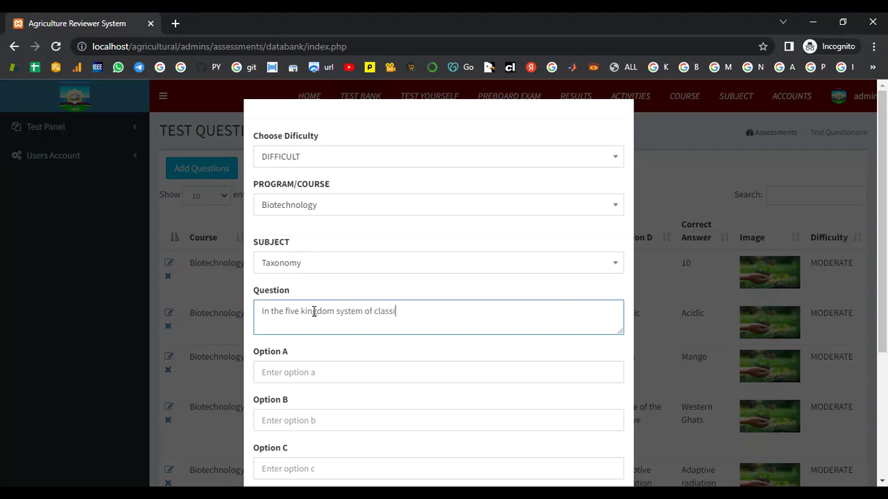
type("fication, into which king")
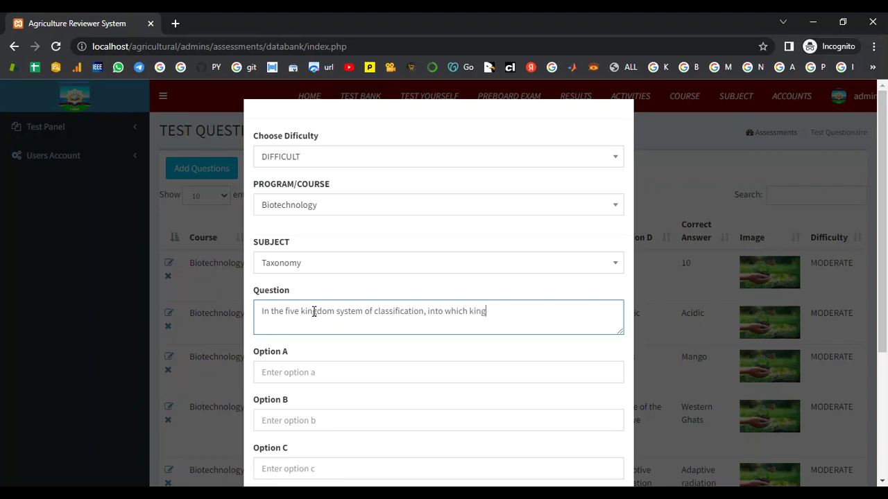
type("dom wi")
type("ould uyou")
type(" classi")
type("fy")
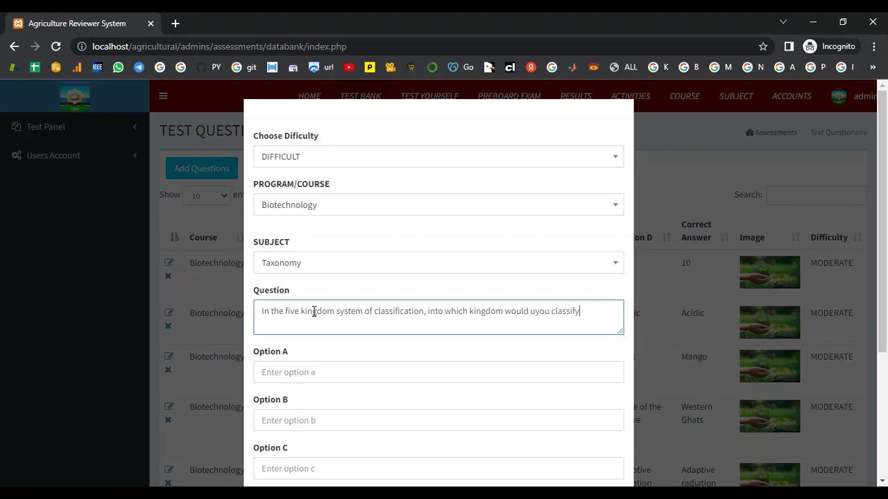
type(" nitrogen-fixing organism")
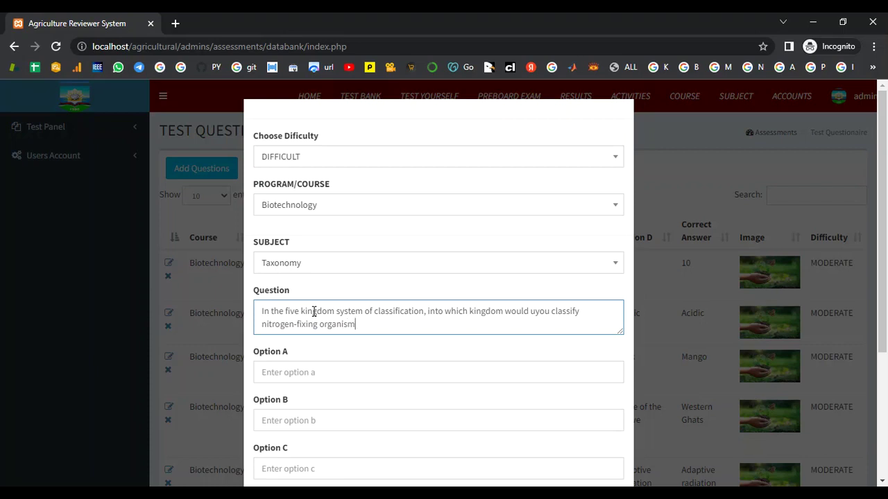
type(" and archaea?")
Fill options A–D: Fungi, Plantae, Protista, Monera.
scroll(323, 315, "down", 1)
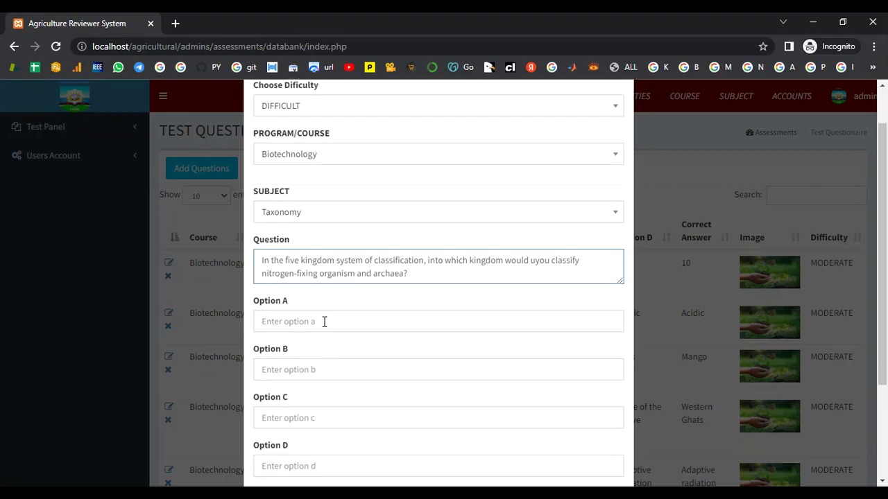
left_click(325, 303)
type("Fungi")
key("Tab")
type("Plan")
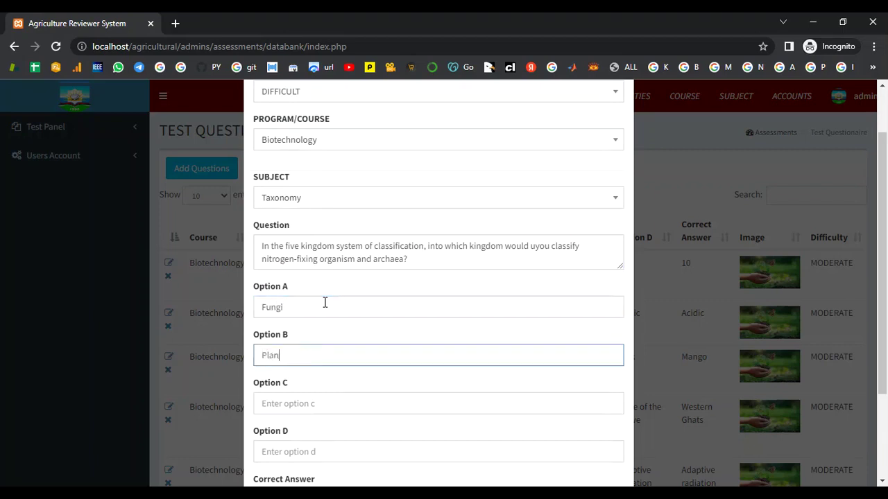
type("tae")
key("Tab")
type("P")
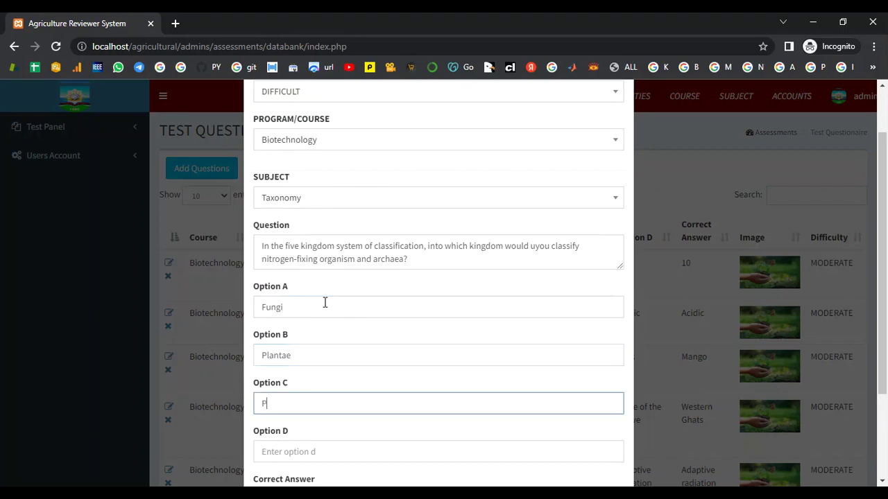
type("rotista")
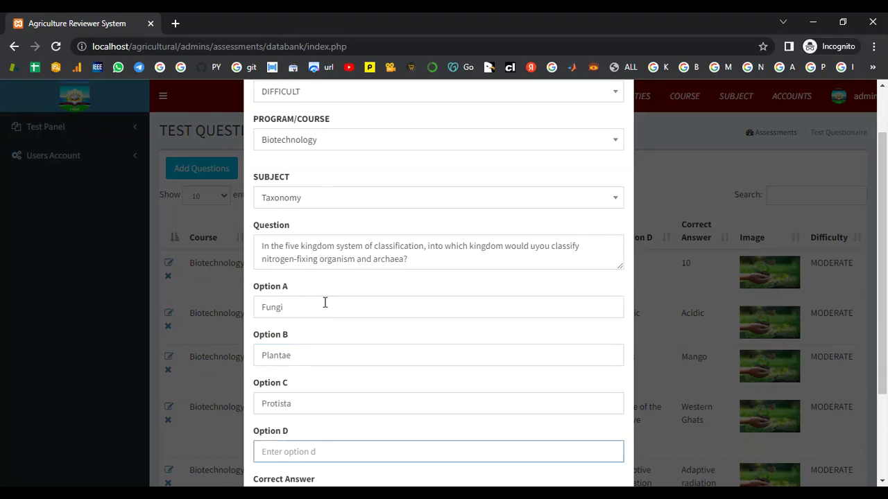
type("Mon")
type("ee")
type("ra")
Mark D as the correct answer and select the taxonomy image as the attachment.
scroll(353, 348, "down", 2)
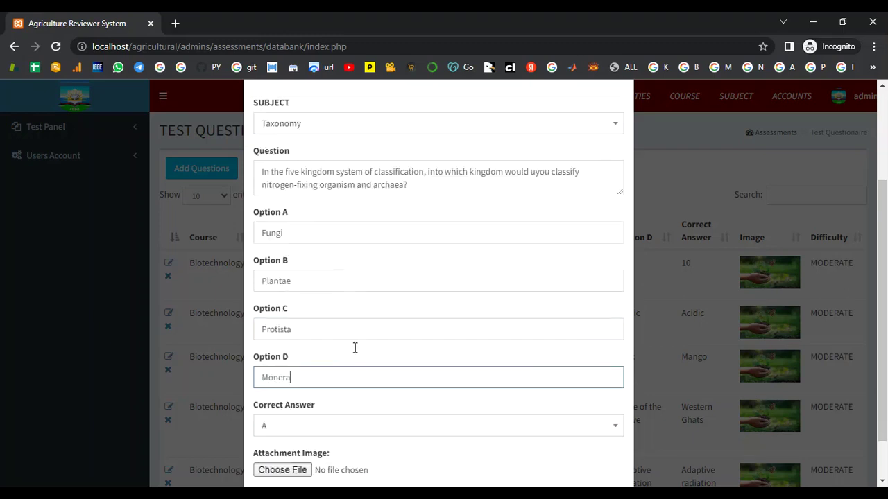
left_click(304, 379)
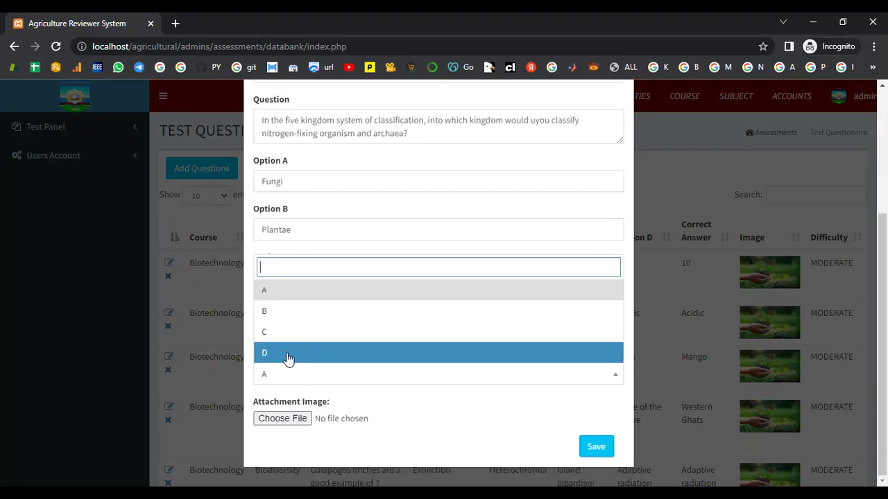
left_click(290, 353)
left_click(303, 419)
left_click(759, 326)
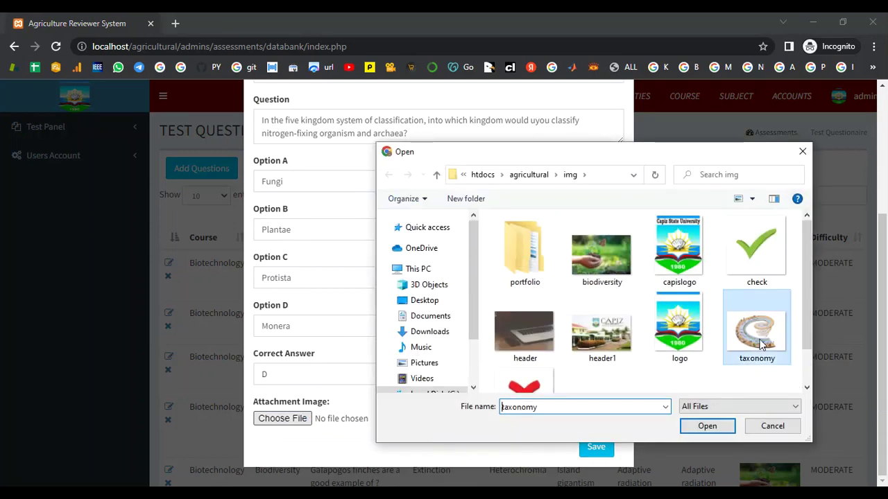
left_click(707, 426)
Save the five-kingdom question and scroll the questionnaire to check the new Monera row.
left_click(596, 448)
scroll(624, 445, "down", 3)
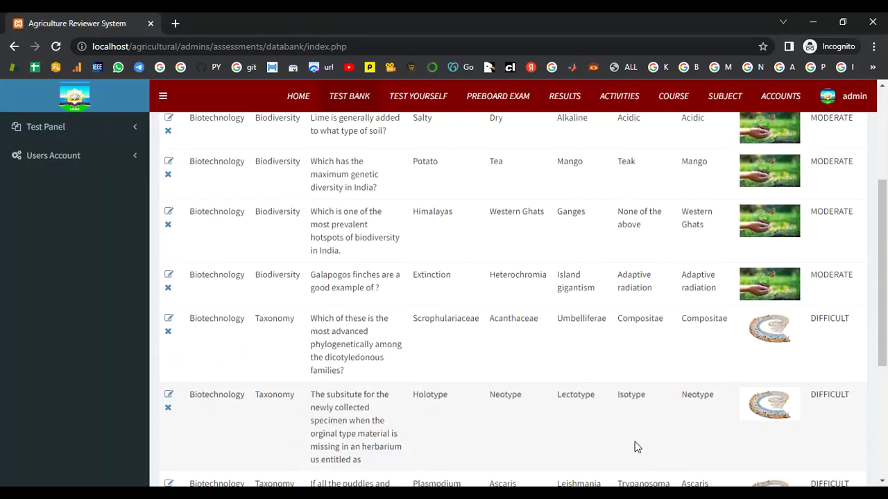
scroll(360, 177, "down", 5)
scroll(370, 181, "down", 2)
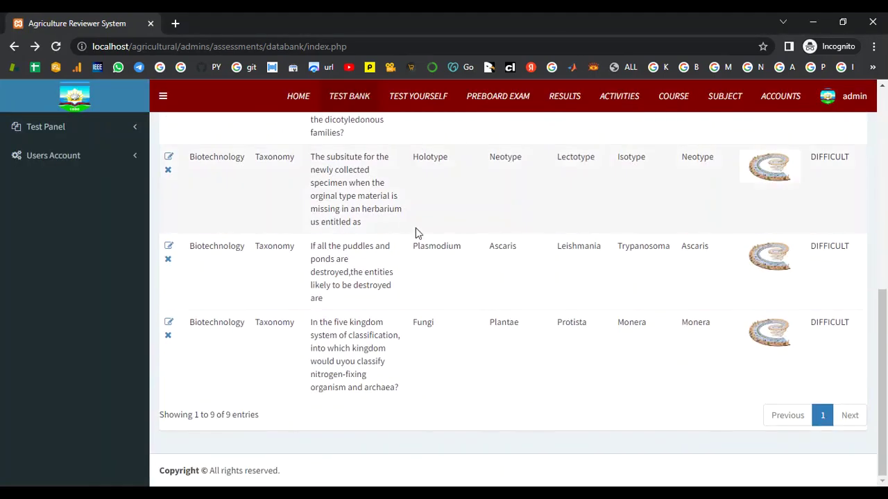
scroll(416, 232, "up", 4)
scroll(437, 246, "down", 4)
scroll(438, 243, "up", 2)
scroll(437, 243, "down", 1)
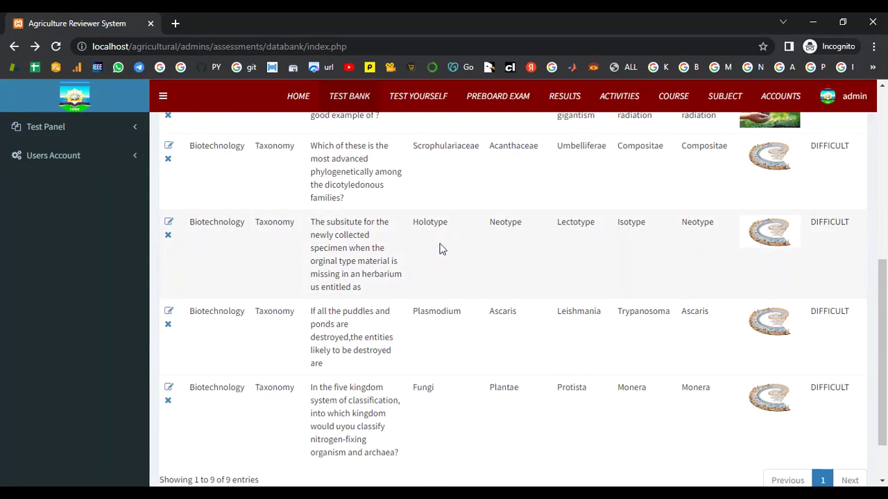
scroll(458, 255, "down", 1)
scroll(459, 262, "up", 1)
scroll(459, 263, "down", 1)
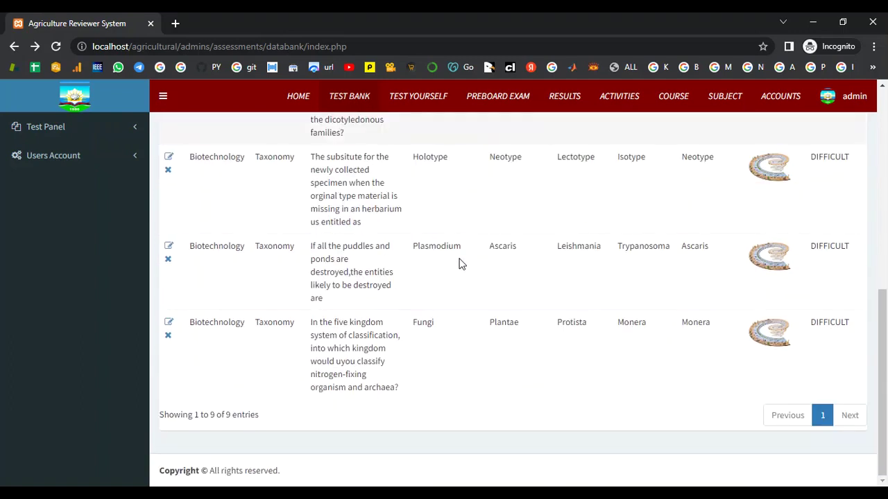
scroll(459, 264, "up", 10)
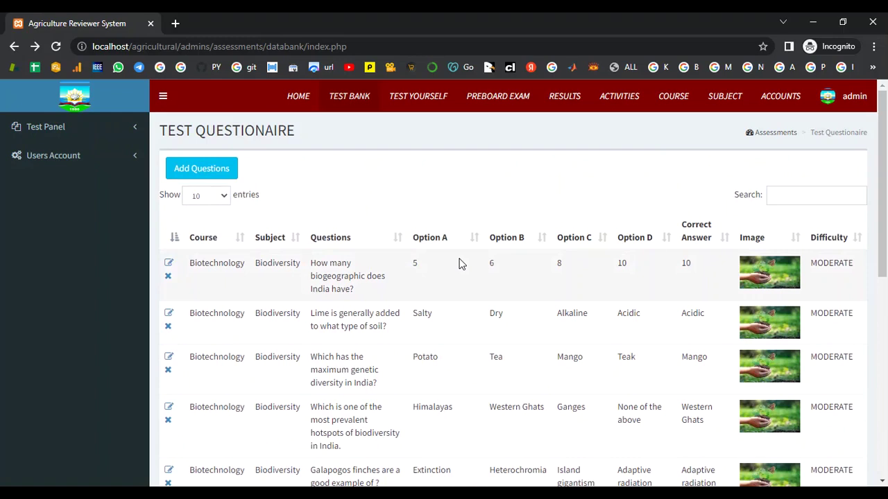
scroll(590, 409, "down", 7)
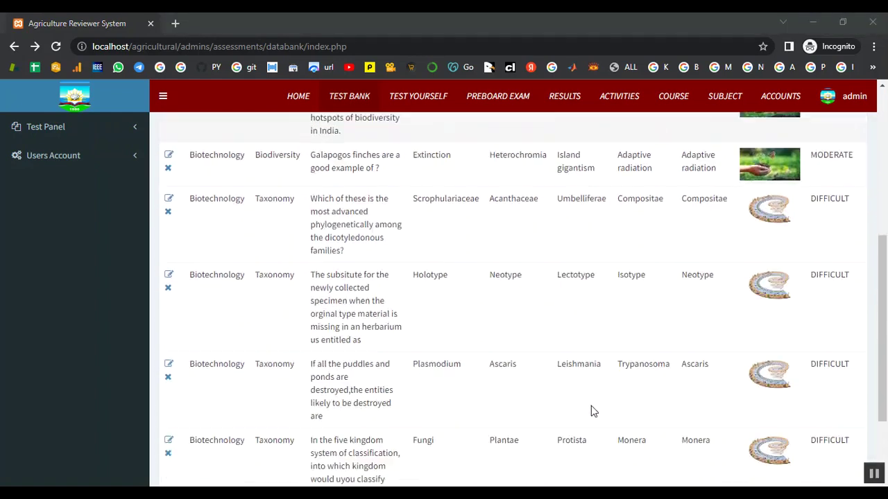
scroll(591, 407, "up", 7)
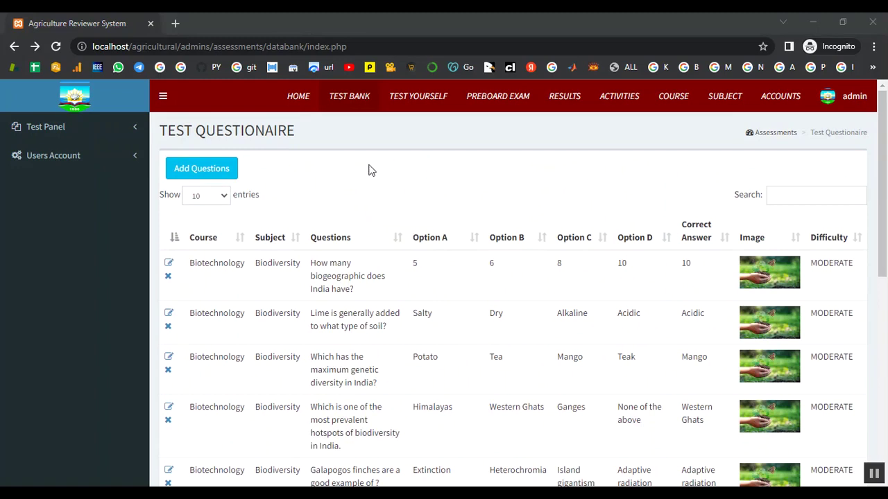
Start a new Test Yourself exam with MODERATE difficulty.
left_click(397, 96)
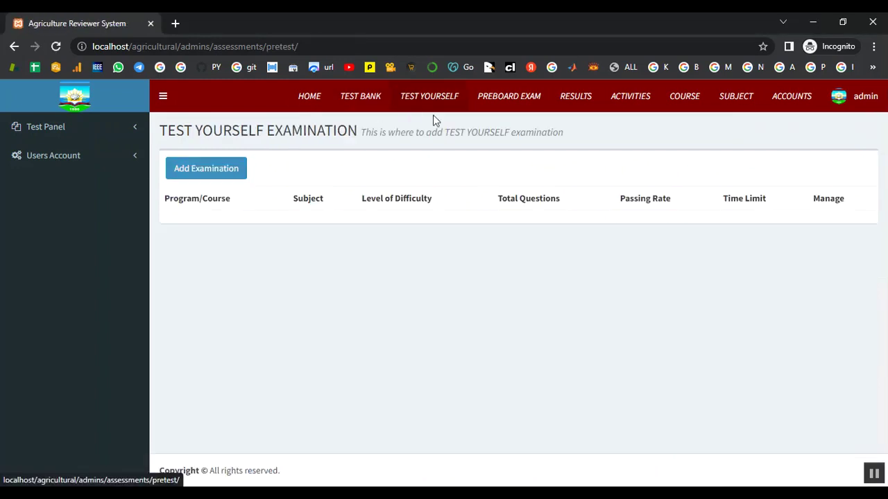
left_click(225, 172)
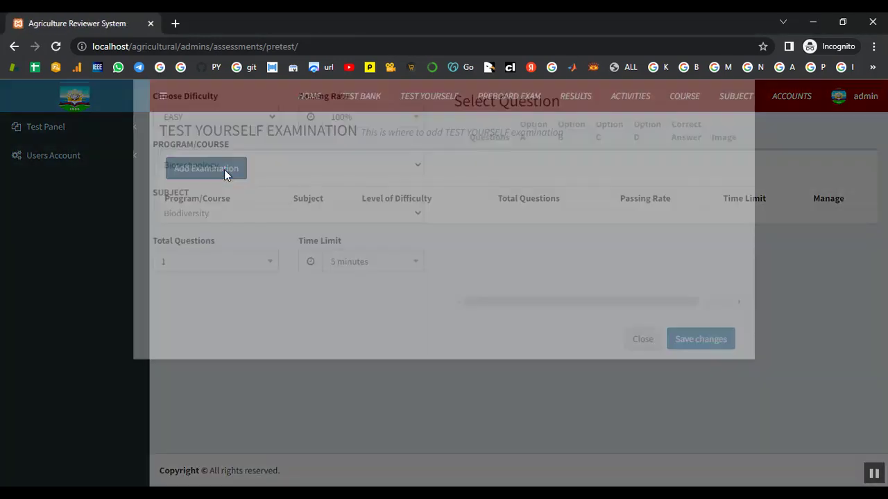
left_click(224, 175)
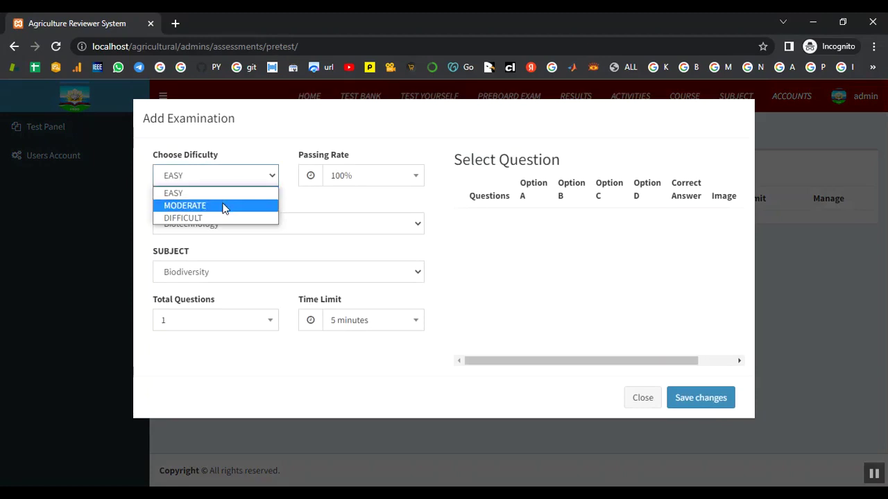
key("Escape")
left_click(176, 179)
left_click(254, 205)
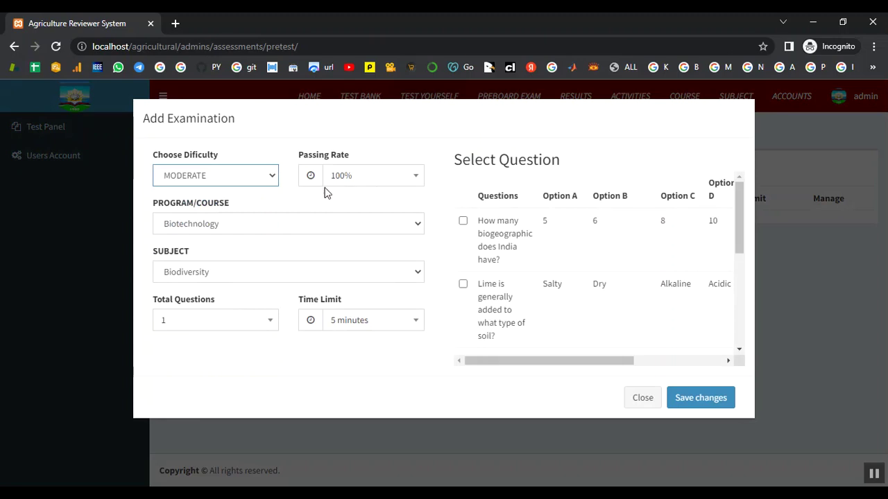
Keep Biotechnology and Biodiversity, with 5 total questions and a 5-minute time limit.
left_click(304, 224)
left_click(304, 240)
left_click(276, 269)
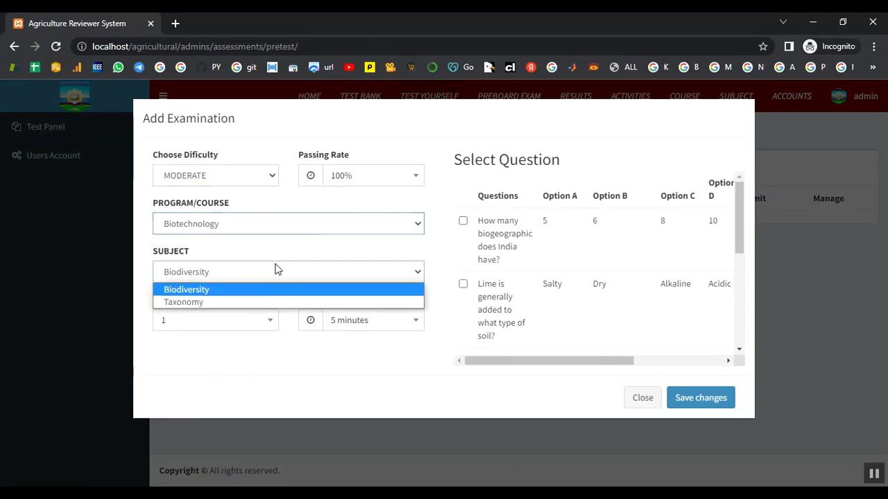
left_click(272, 291)
left_click(274, 330)
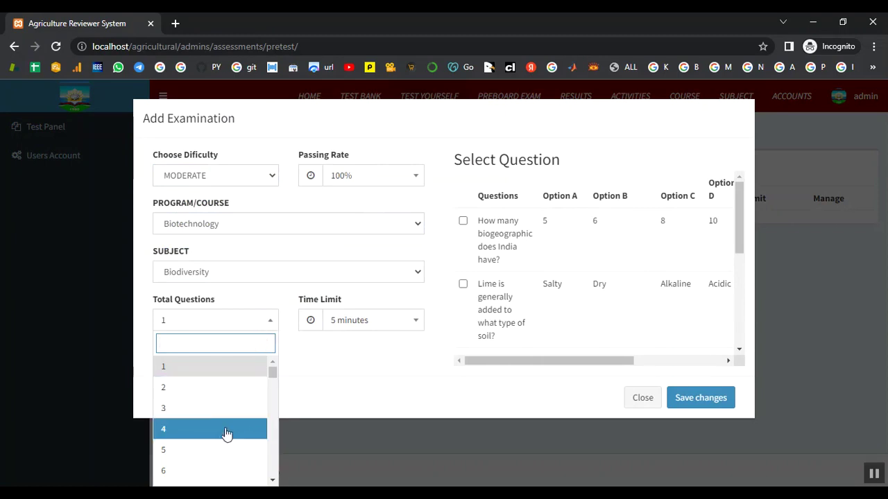
left_click(219, 454)
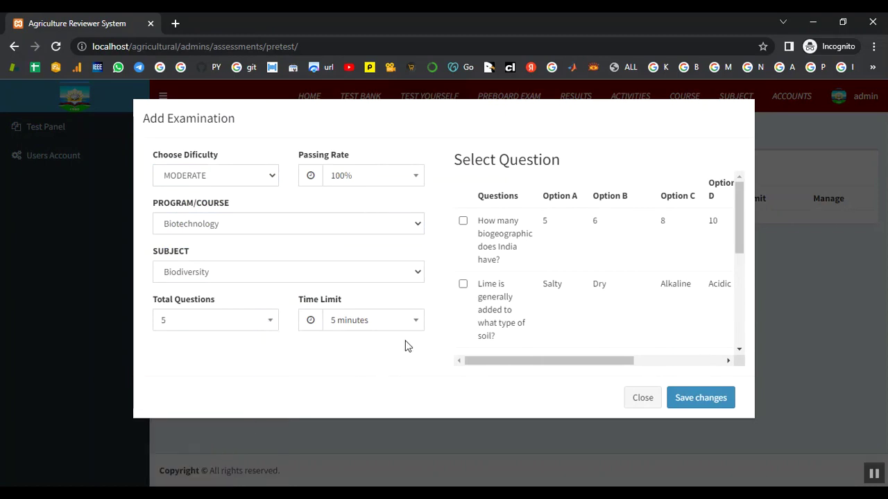
left_click(410, 323)
left_click(412, 324)
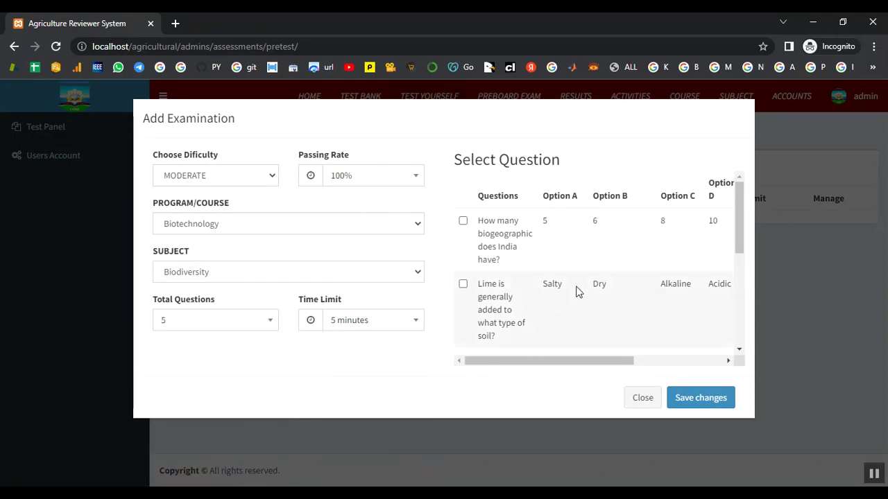
Include the biogeographic regions, lime and soil, hotspots and Galapagos finches questions, save, and view the questions.
left_click(462, 221)
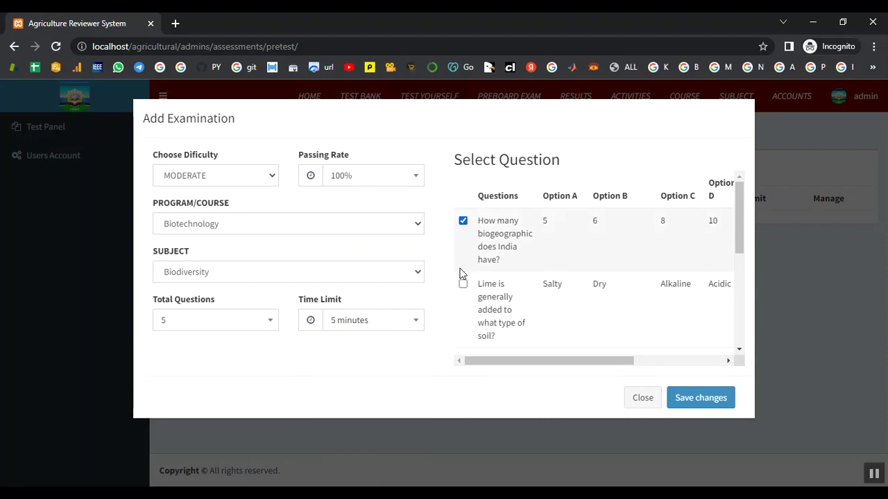
left_click(462, 284)
scroll(465, 277, "down", 2)
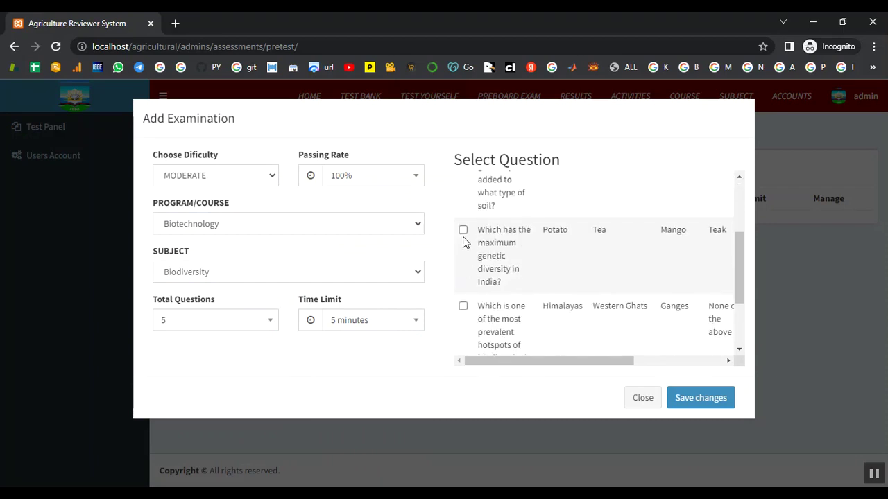
left_click(462, 306)
scroll(464, 305, "down", 2)
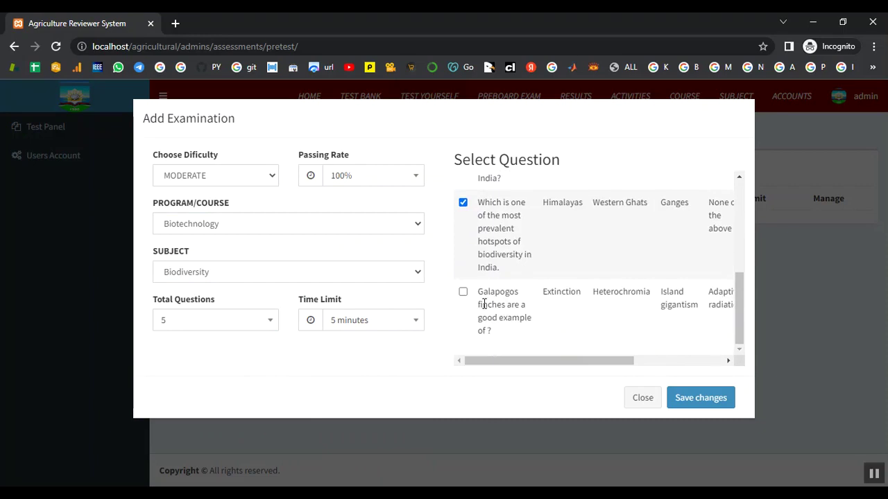
left_click(463, 292)
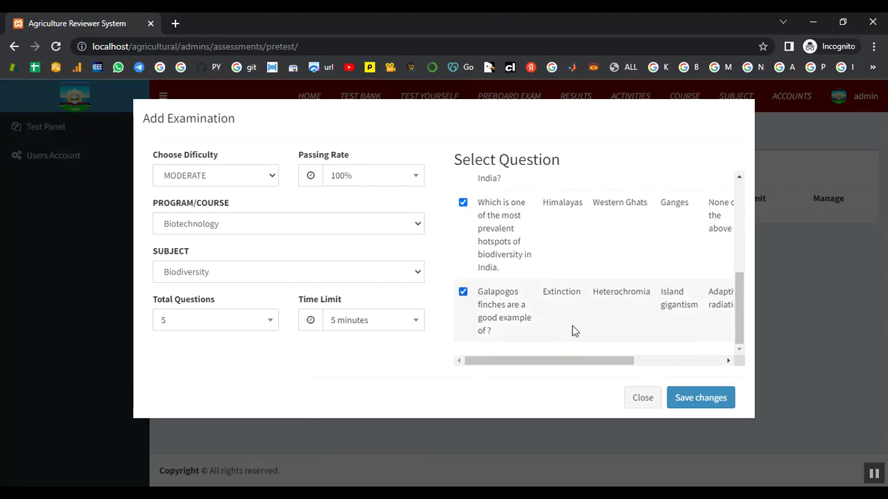
left_click(682, 398)
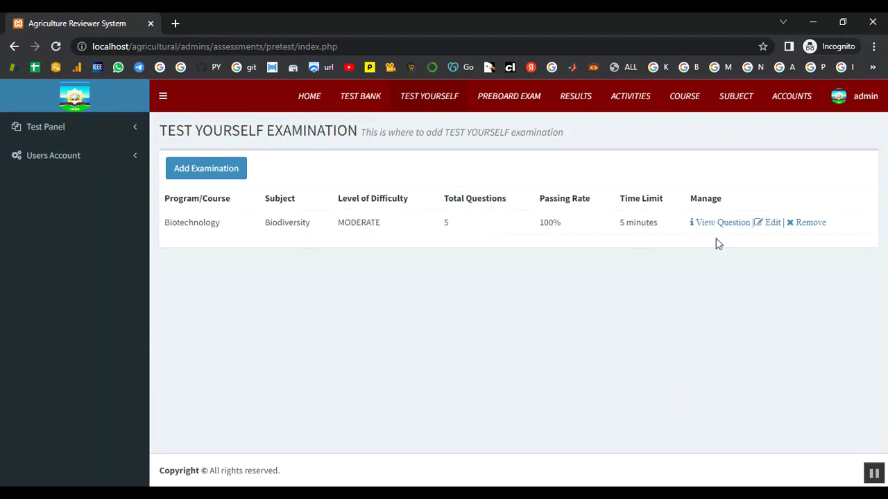
left_click(699, 227)
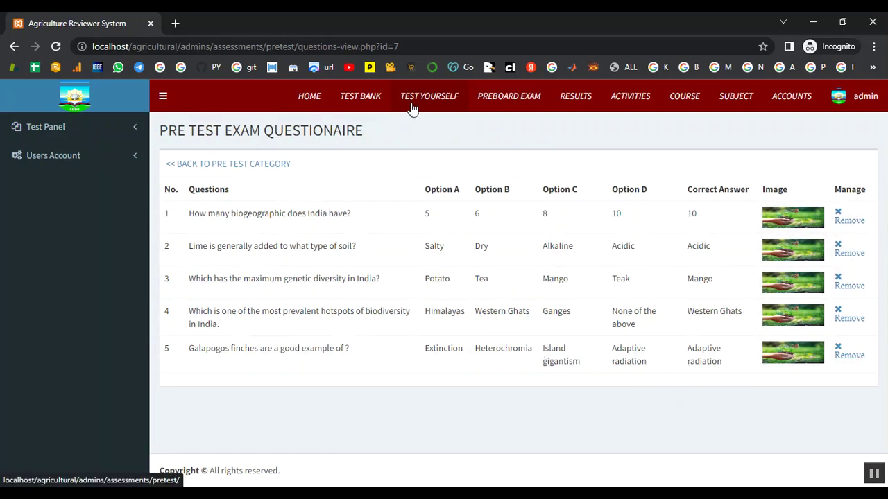
Start another Test Yourself exam set to DIFFICULT, Biotechnology and Taxonomy.
left_click(203, 166)
left_click(188, 163)
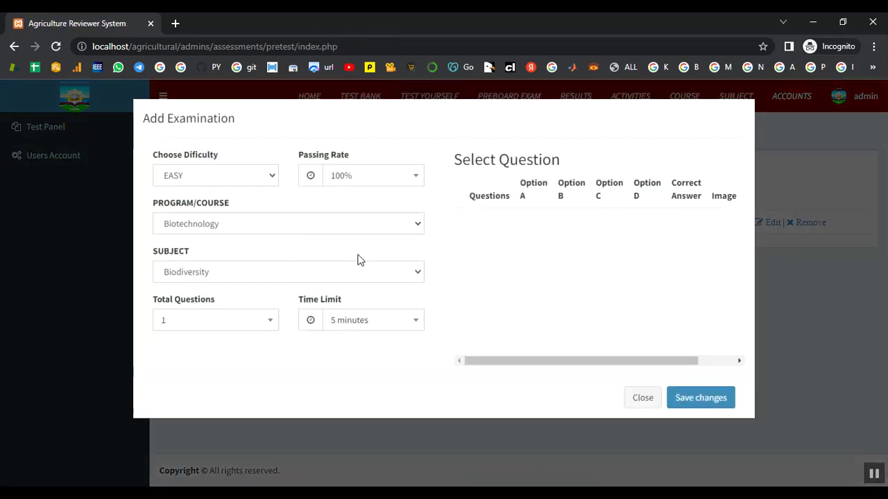
left_click(217, 183)
left_click(226, 219)
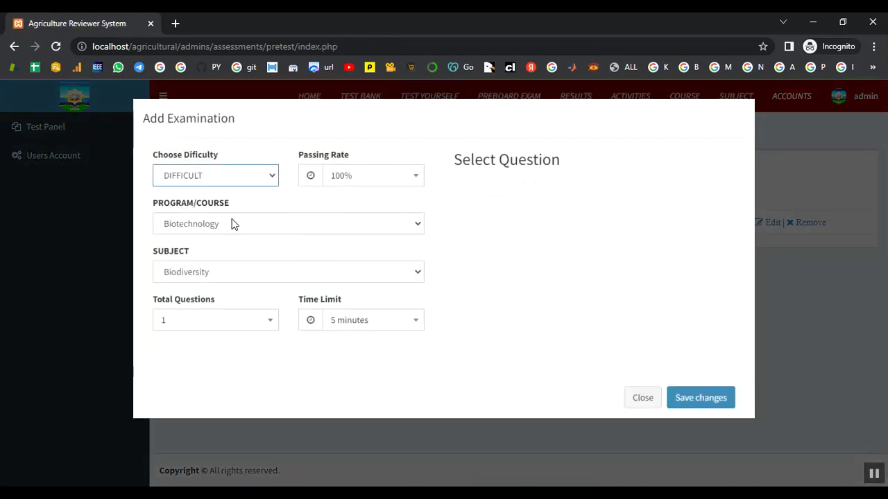
left_click(283, 223)
left_click(273, 240)
left_click(258, 270)
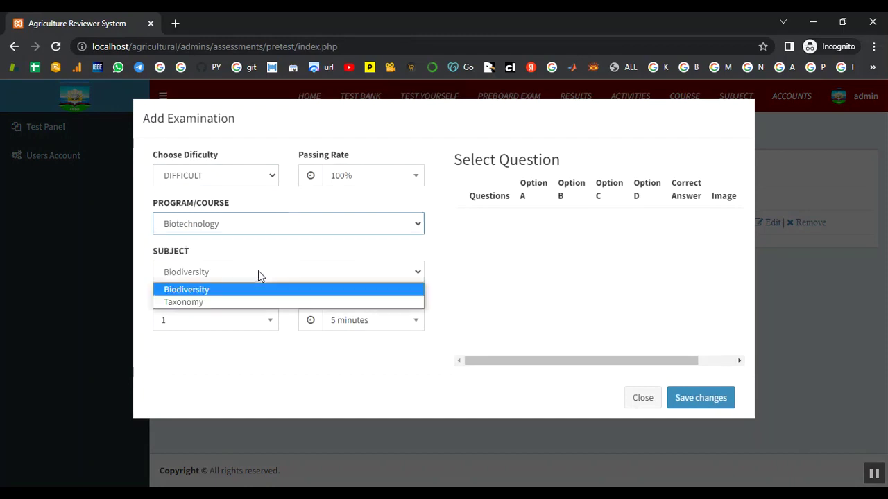
left_click(249, 303)
Set 4 total questions and keep the 5-minute time limit.
left_click(238, 325)
scroll(214, 396, "down", 2)
scroll(215, 393, "up", 2)
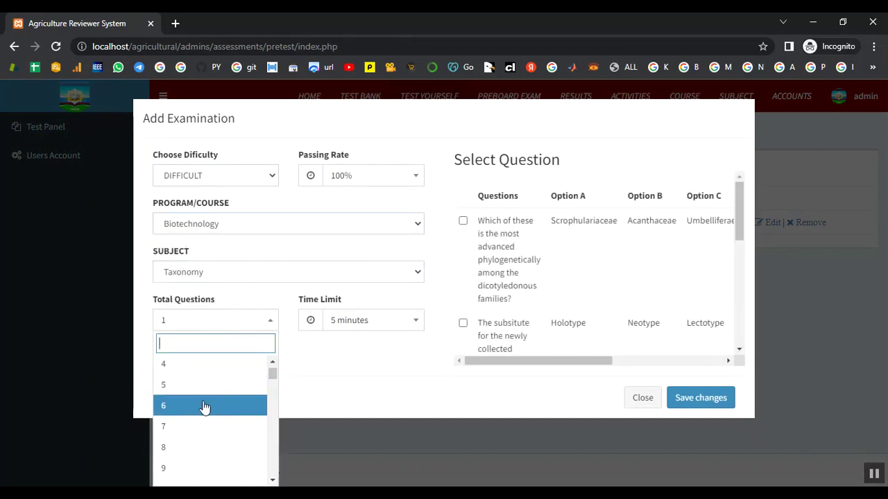
left_click(205, 367)
left_click(394, 325)
left_click(395, 326)
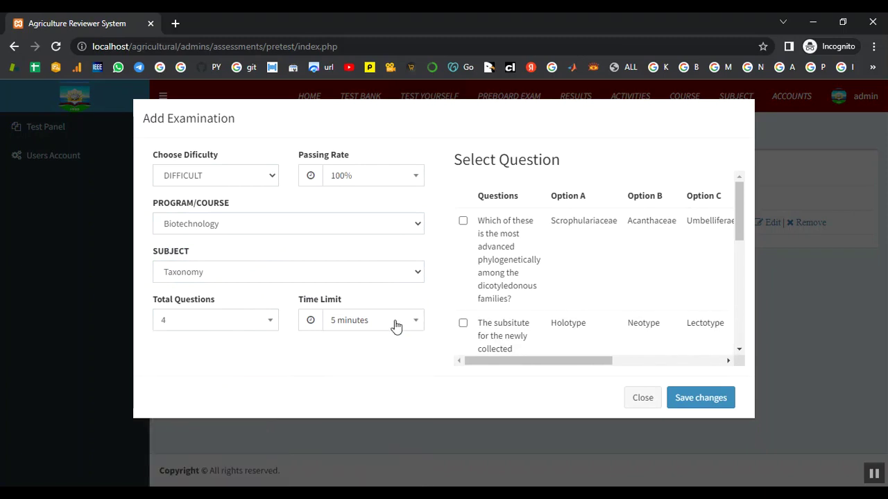
Include the dicotyledonous families, type specimen, puddles and ponds, and five kingdom questions; save and review them.
left_click(462, 220)
left_click(463, 323)
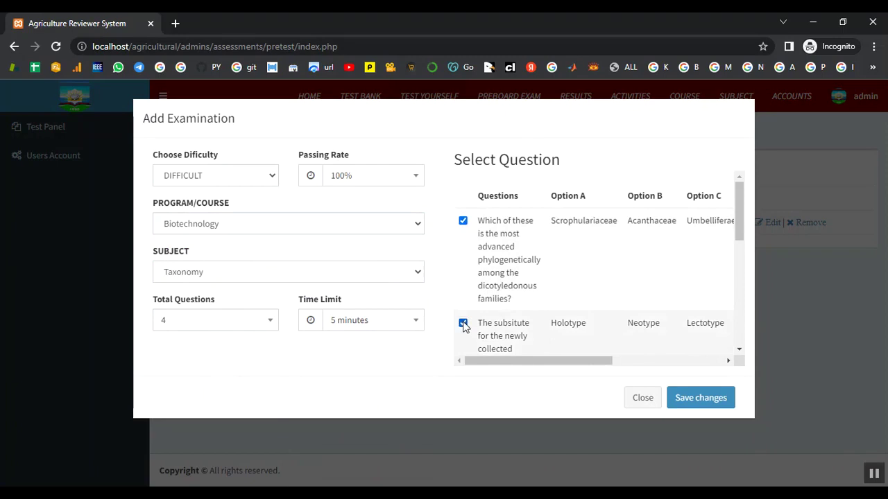
scroll(472, 319, "down", 3)
left_click(462, 256)
scroll(477, 295, "down", 2)
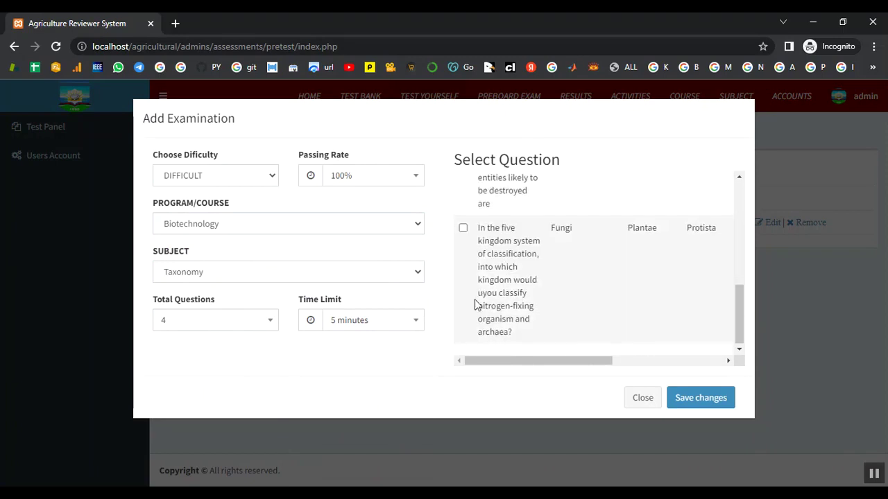
left_click(463, 229)
scroll(517, 295, "up", 3)
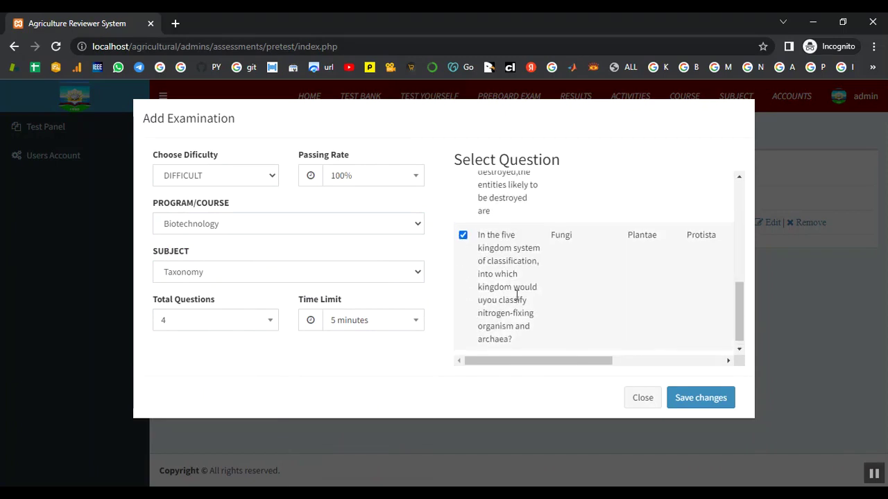
scroll(517, 296, "up", 2)
left_click(696, 408)
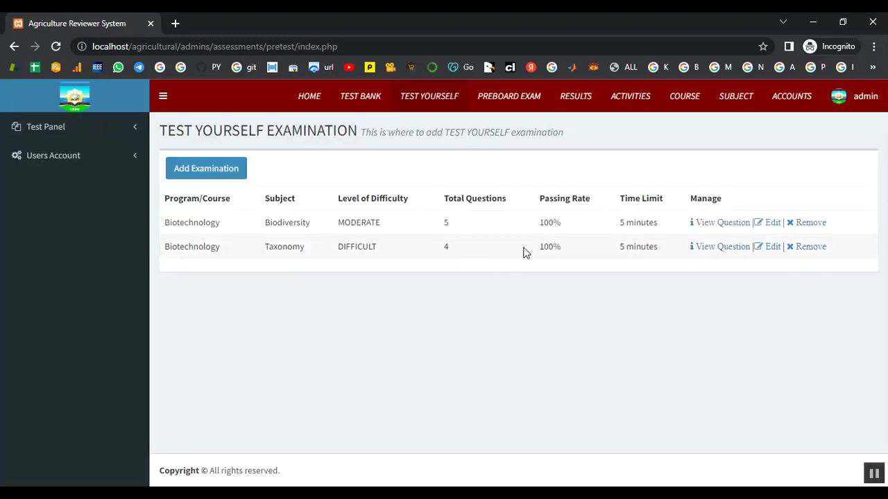
left_click(724, 248)
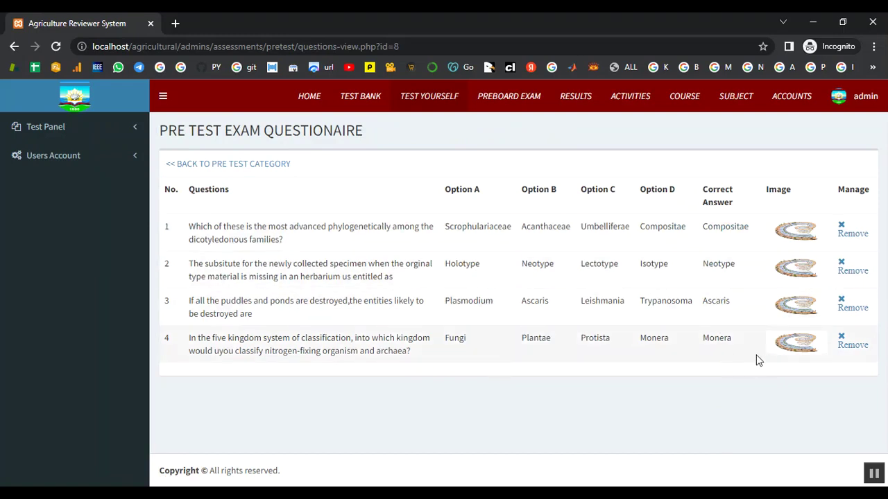
left_click(262, 165)
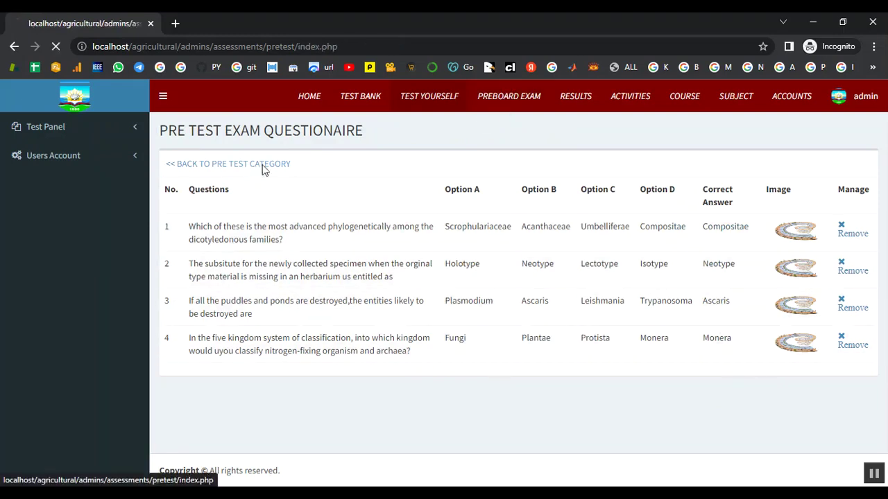
Start a new Preboard examination keeping Biotechnology and Biodiversity.
left_click(502, 111)
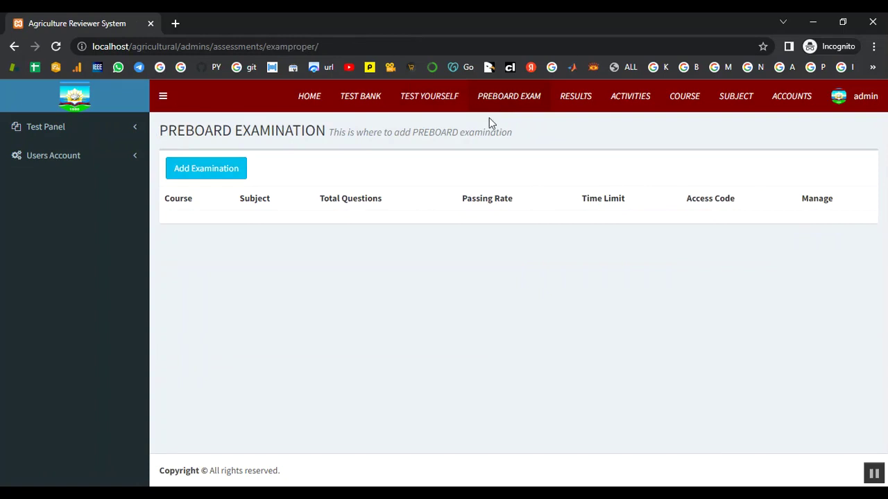
left_click(226, 174)
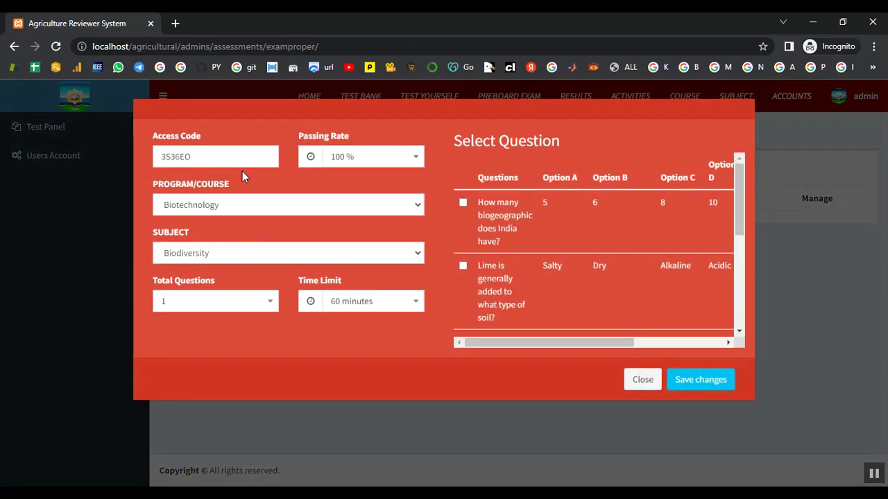
left_click(252, 254)
left_click(253, 268)
left_click(245, 259)
left_click(255, 269)
Set 5 total questions and keep the 60-minute time limit.
left_click(263, 312)
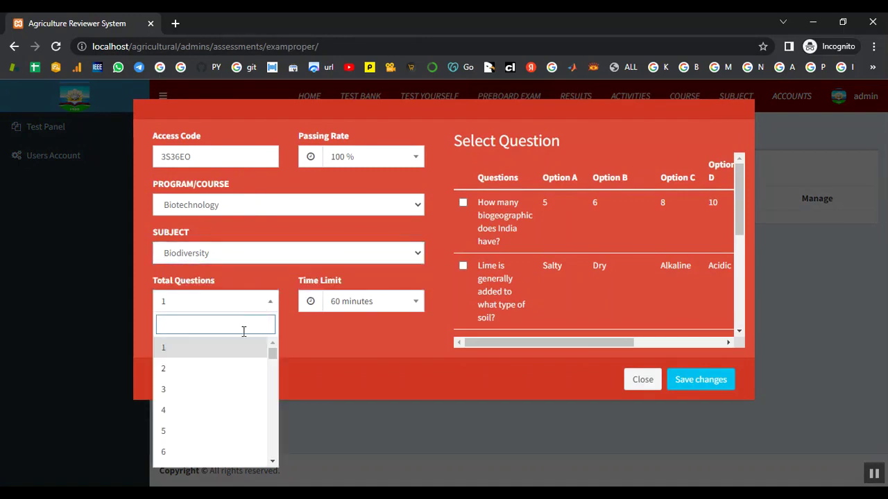
left_click(230, 429)
left_click(394, 304)
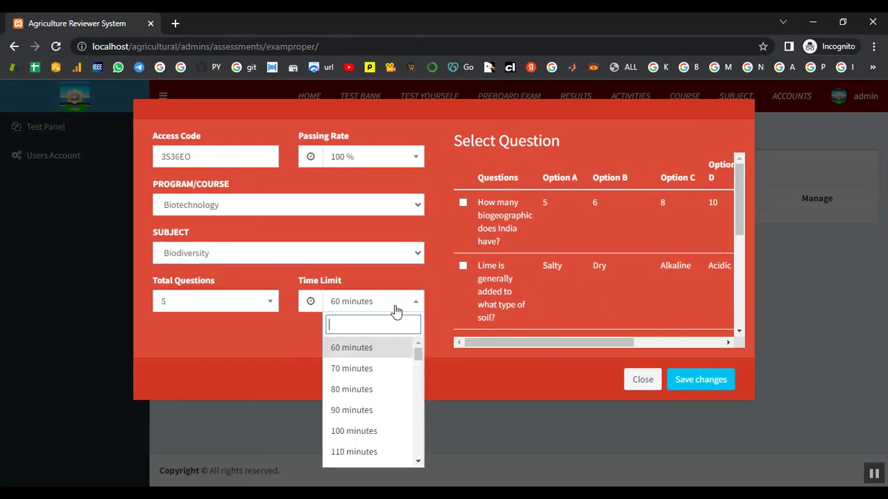
scroll(394, 371, "down", 5)
scroll(394, 377, "down", 6)
scroll(394, 376, "up", 10)
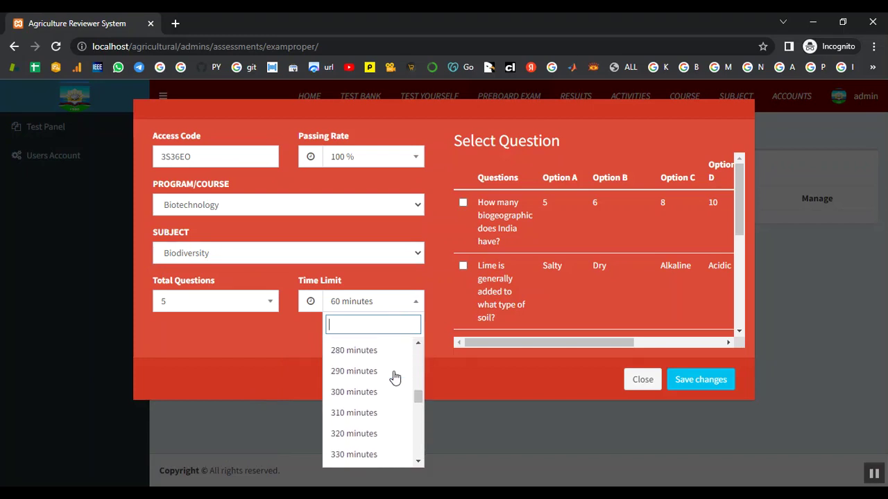
left_click(243, 362)
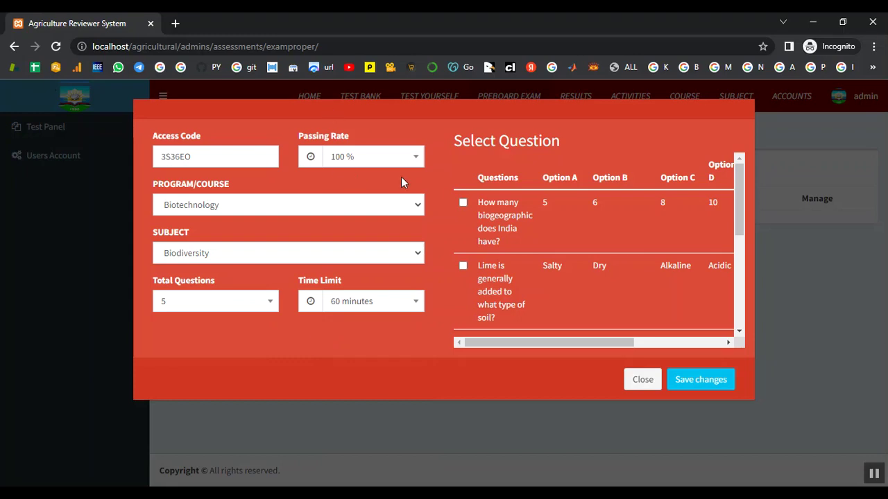
Select the five Biodiversity questions, including biogeographic, hotspots and Galapagos finches, and save the exam.
left_click(463, 203)
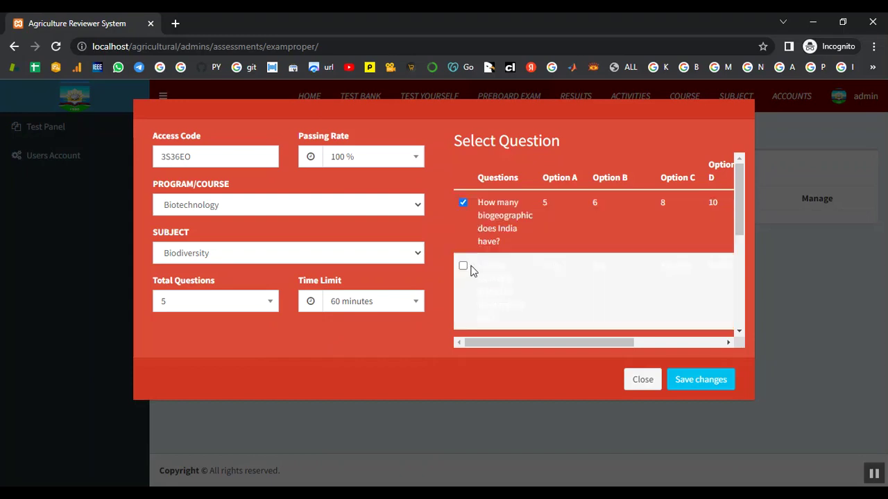
scroll(483, 266, "down", 2)
left_click(463, 211)
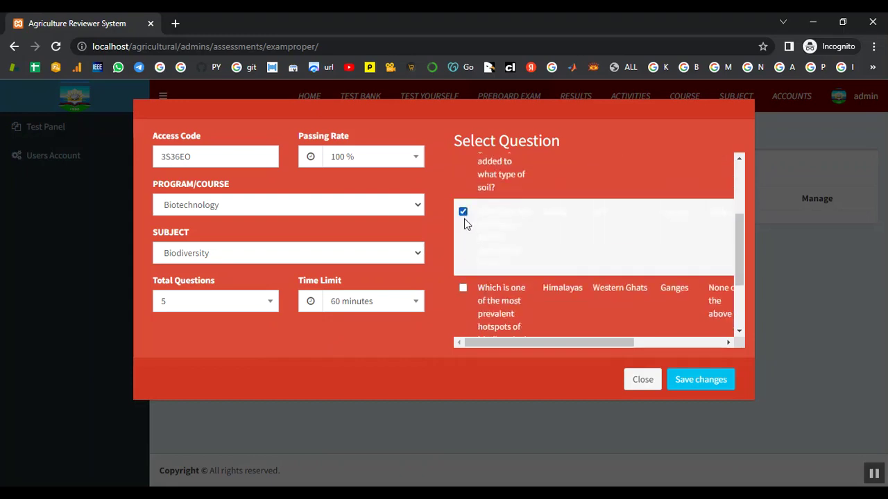
left_click(463, 287)
scroll(468, 288, "down", 2)
left_click(464, 274)
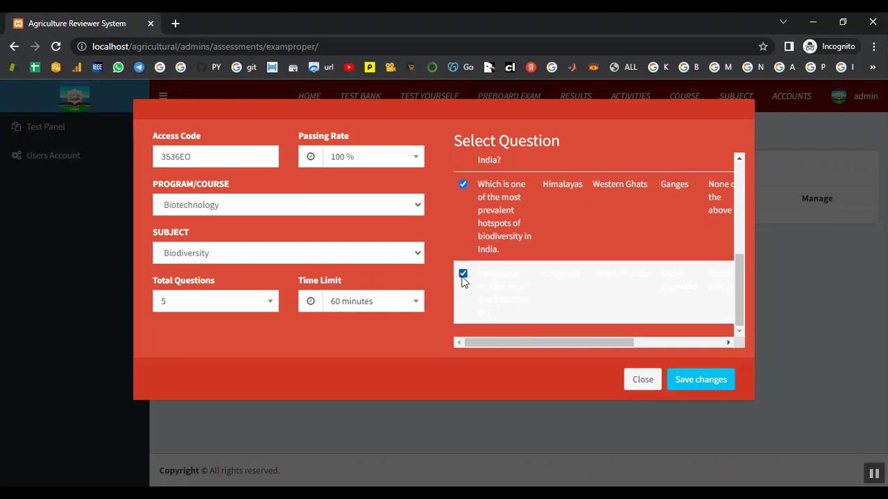
left_click(698, 380)
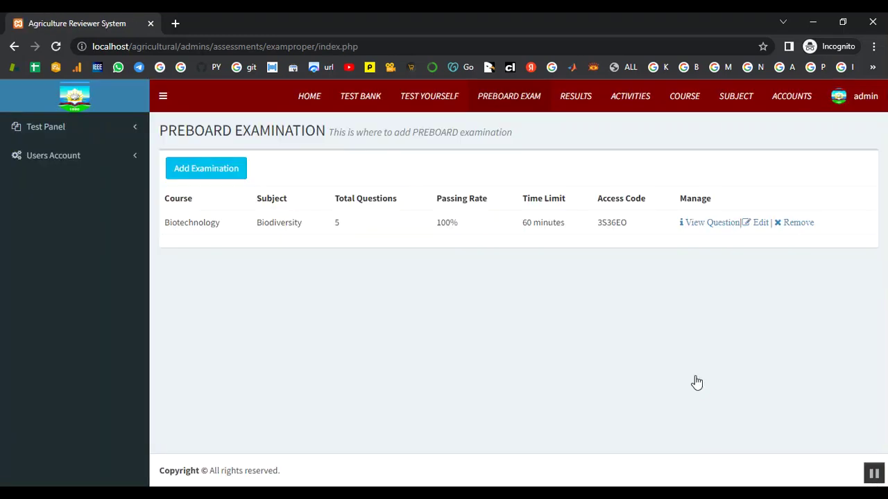
Add a new Biotechnology examination with subject Taxonomy and 4 total questions.
left_click(231, 169)
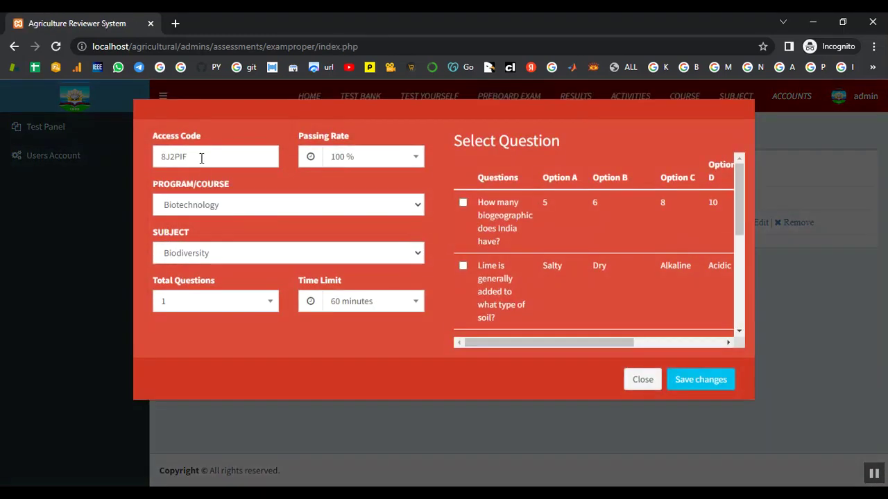
left_click(270, 212)
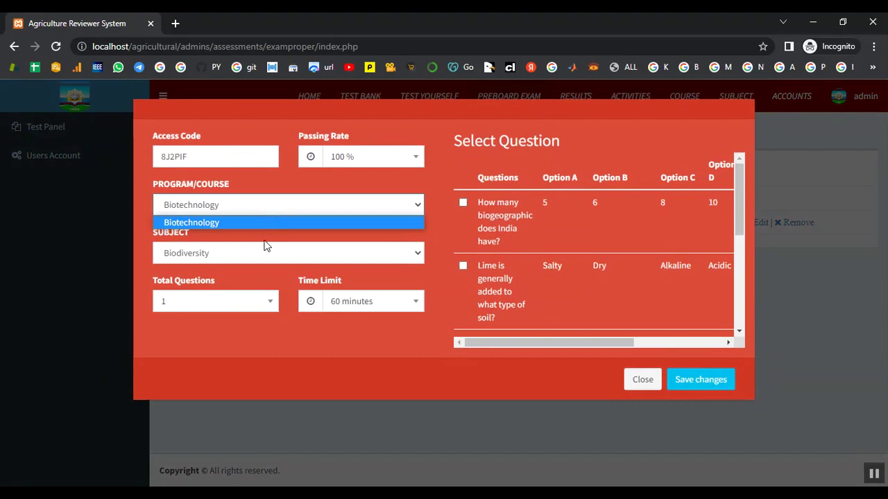
left_click(248, 226)
left_click(249, 253)
left_click(247, 281)
left_click(267, 306)
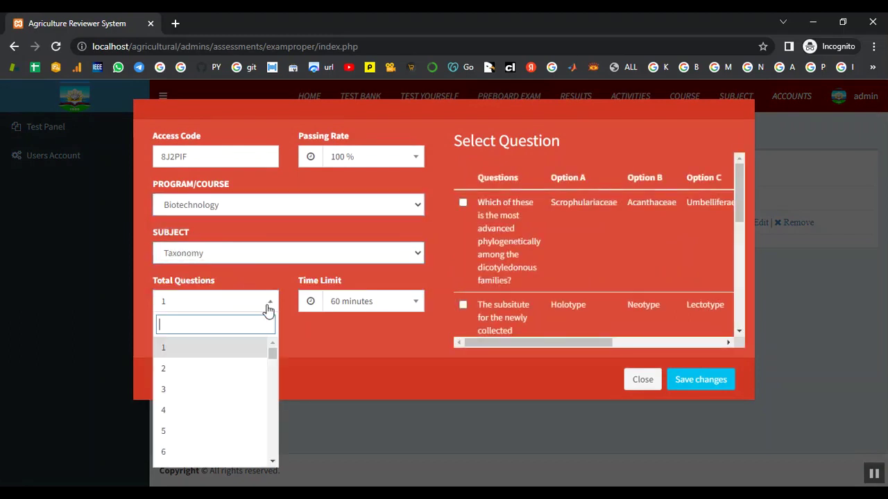
left_click(218, 410)
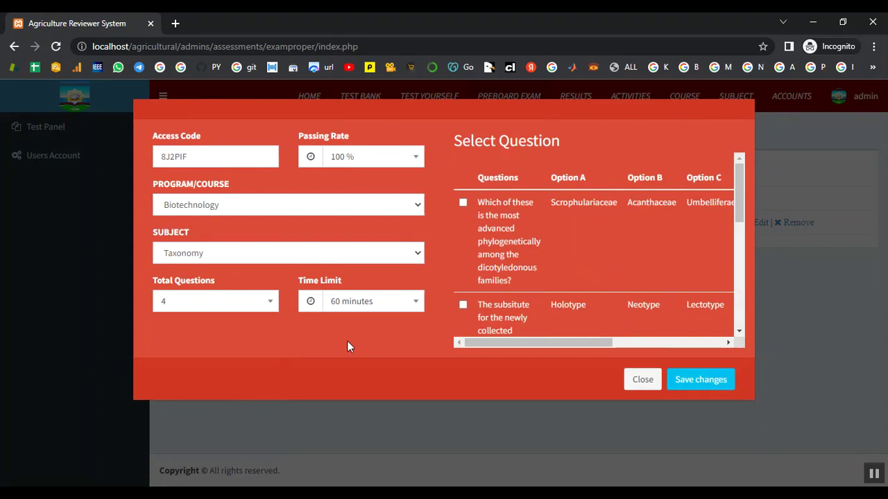
Select four Taxonomy questions, including dicotyledonous families and five-kingdom classification, and save the exam.
left_click(463, 203)
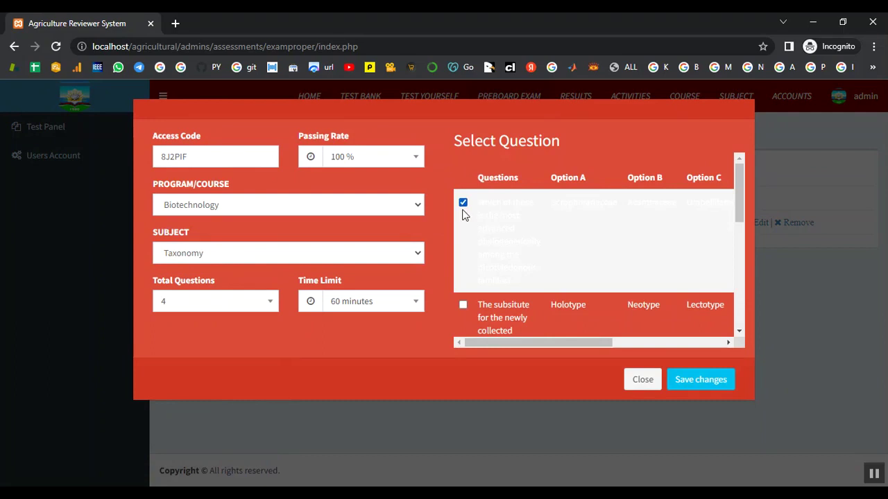
scroll(467, 267, "down", 1)
scroll(462, 240, "down", 2)
left_click(463, 173)
scroll(463, 276, "down", 1)
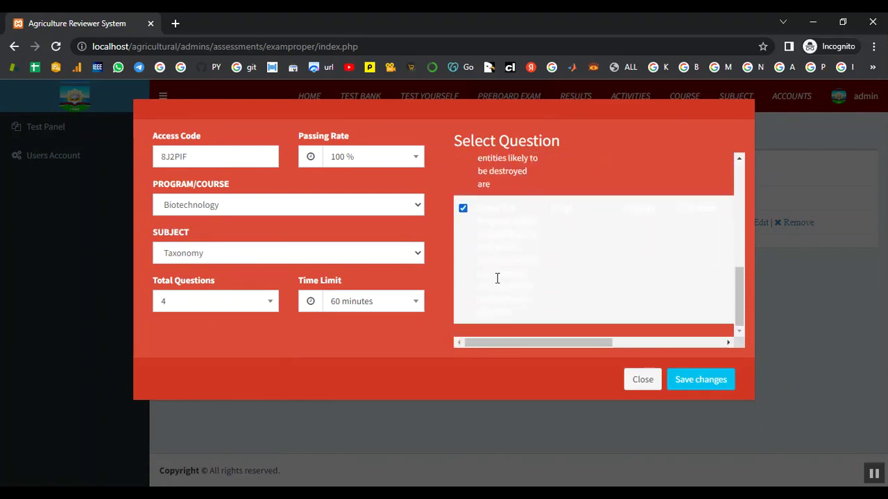
left_click(497, 278)
left_click(701, 379)
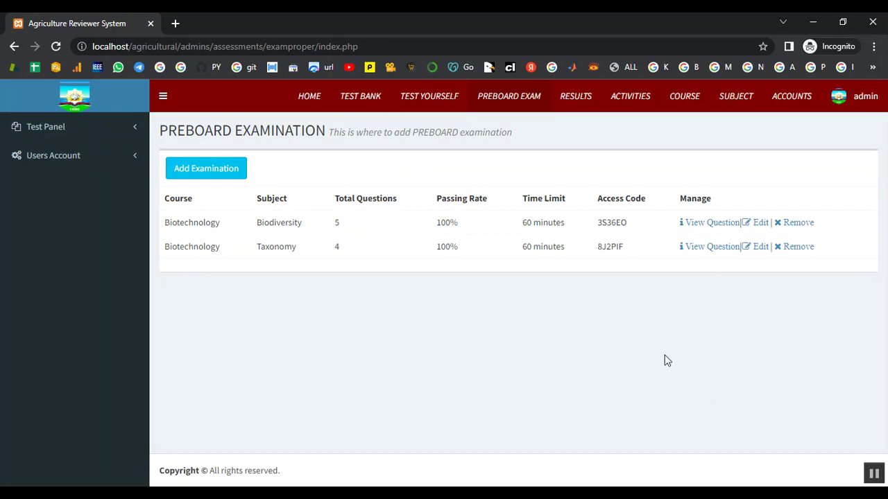
Review the Biodiversity and Taxonomy exam question lists, then visit the Results and Activities pages.
left_click(713, 223)
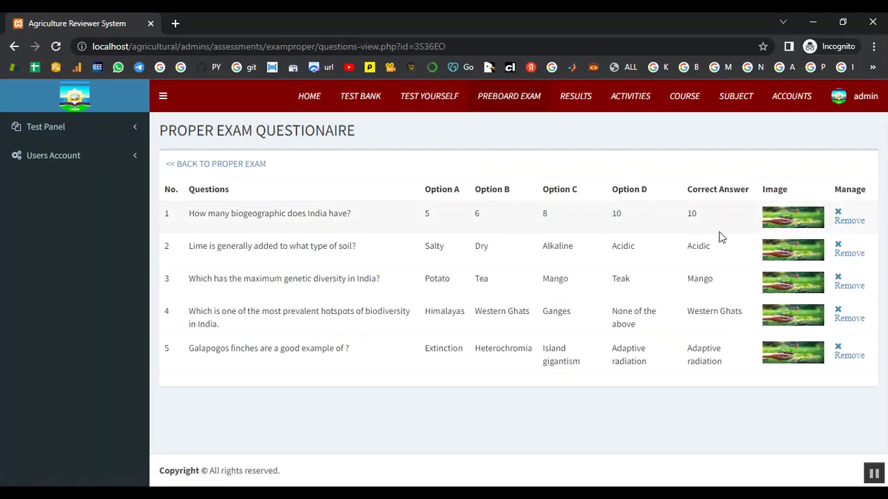
left_click(535, 97)
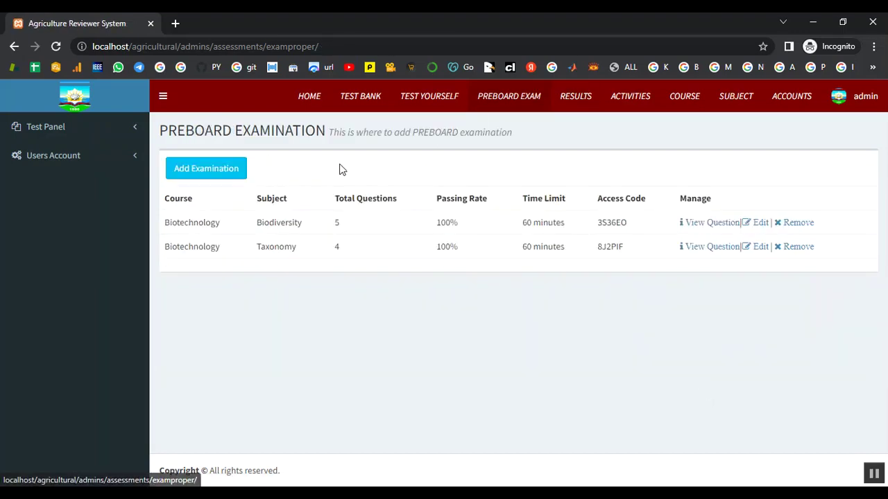
left_click(694, 247)
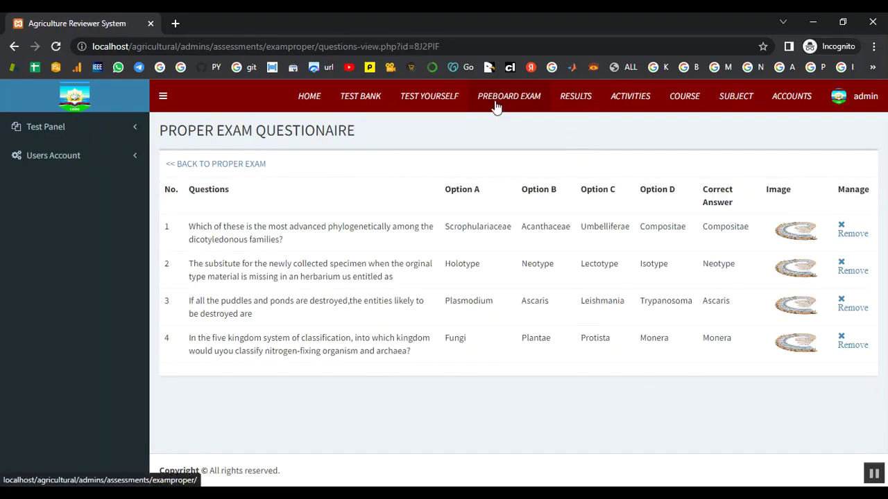
left_click(496, 105)
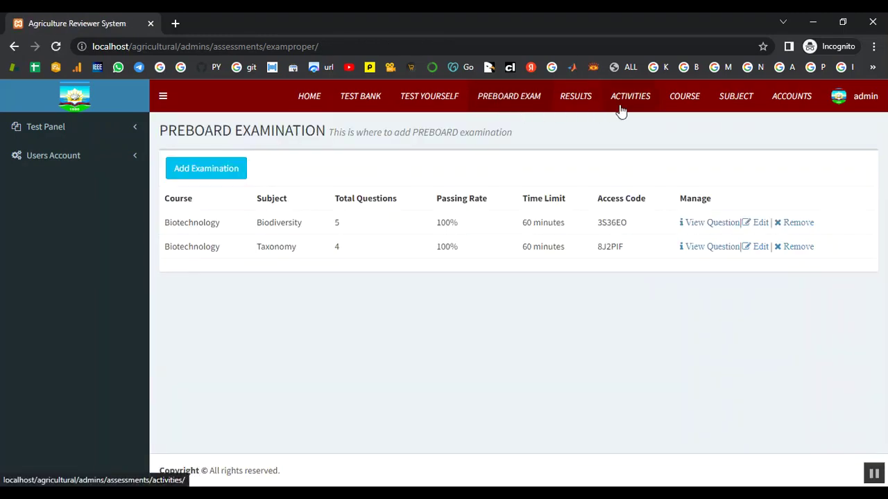
left_click(583, 101)
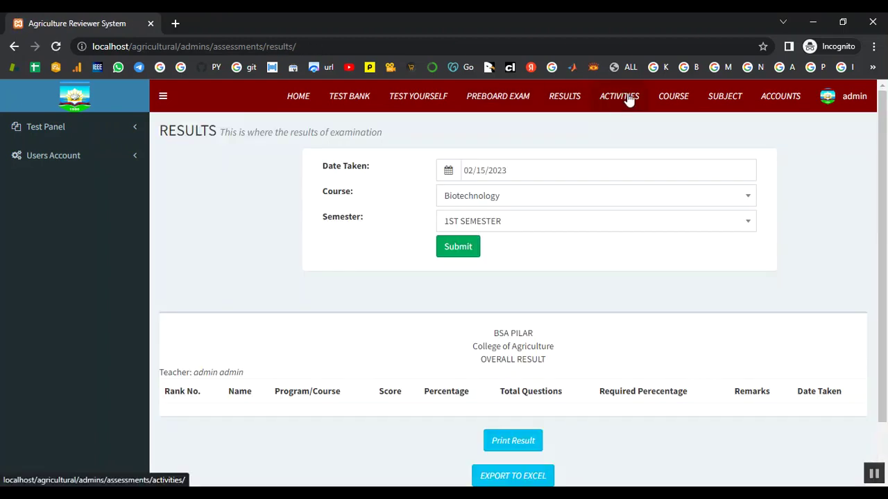
left_click(628, 100)
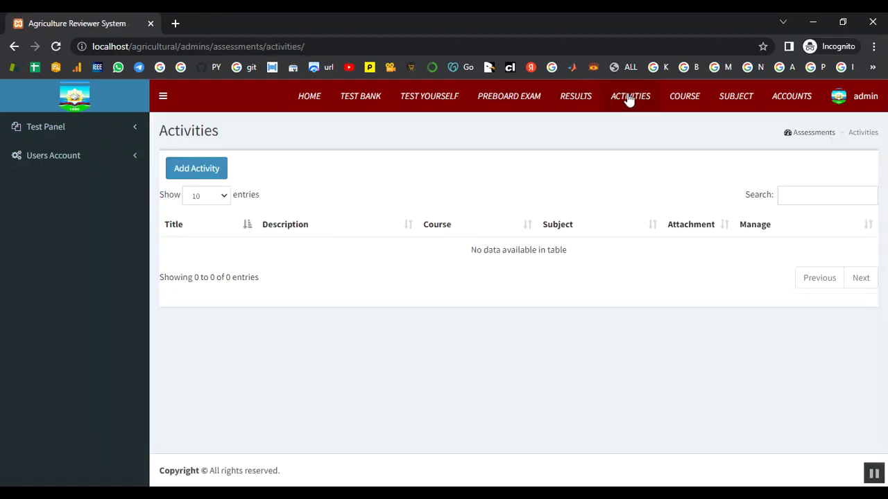
Start a new activity with title and description 'Exam'.
left_click(192, 169)
left_click(323, 178)
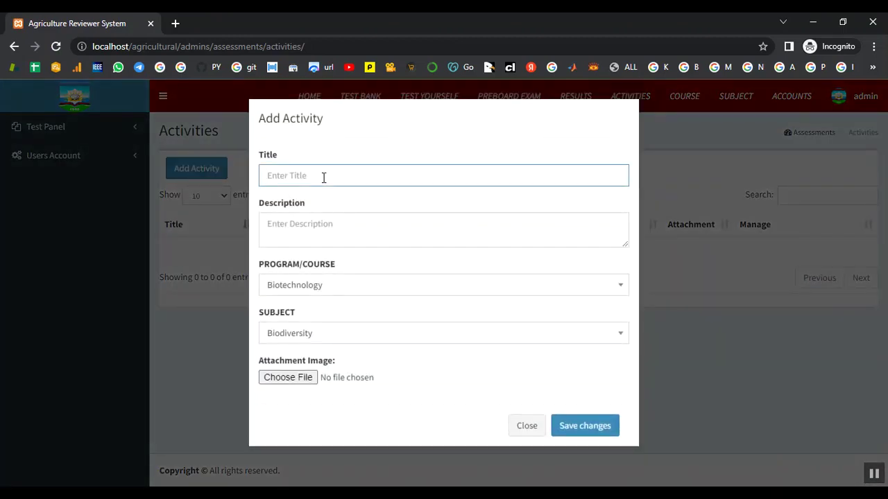
type("Exam")
left_click(355, 229)
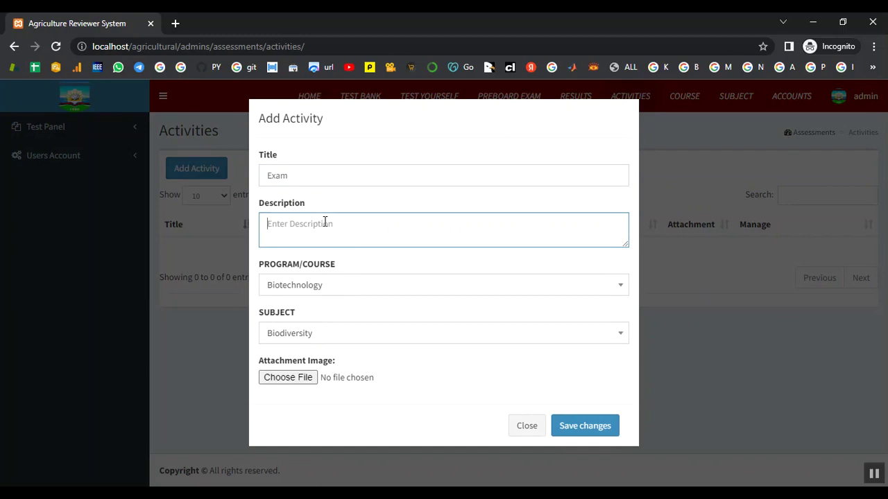
type("Exam")
Keep Biotechnology and Biodiversity, attach the biodiversity image, and save the activity.
left_click(331, 291)
left_click(332, 292)
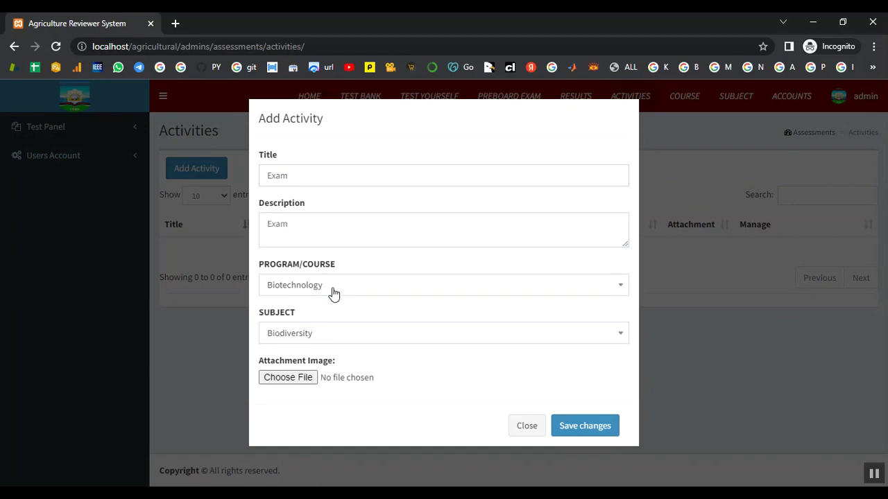
left_click(340, 336)
left_click(340, 336)
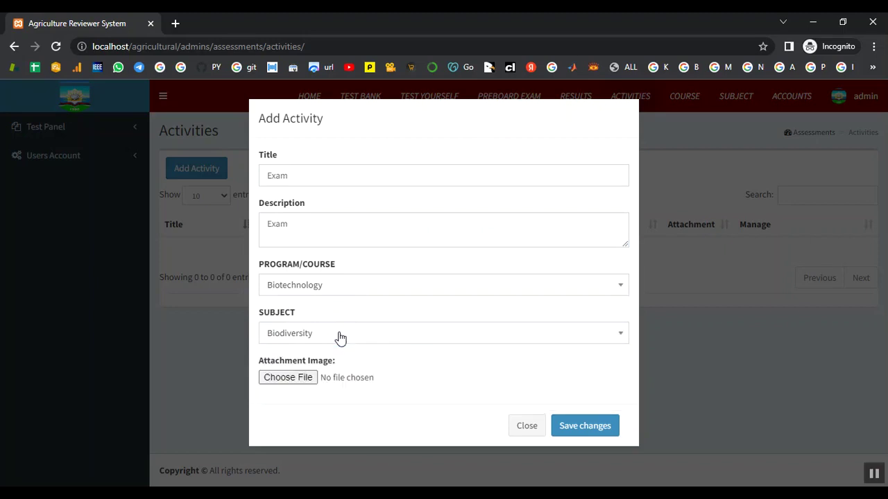
left_click(316, 381)
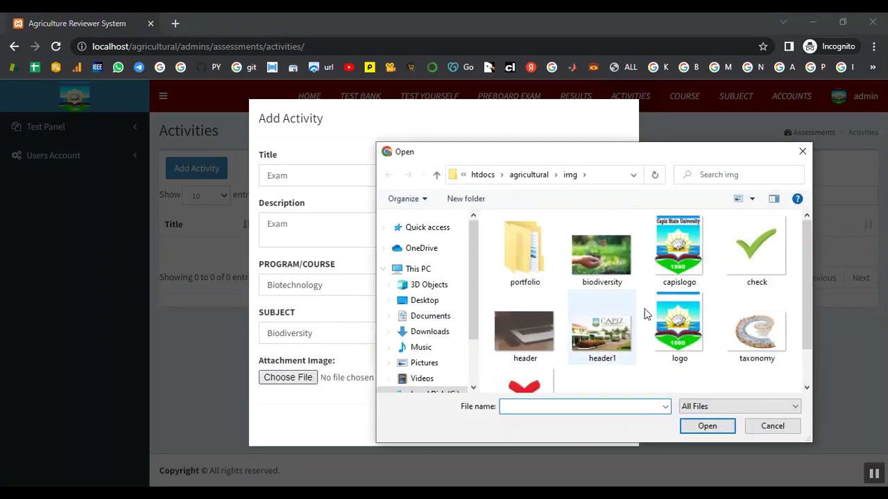
left_click(601, 257)
left_click(707, 427)
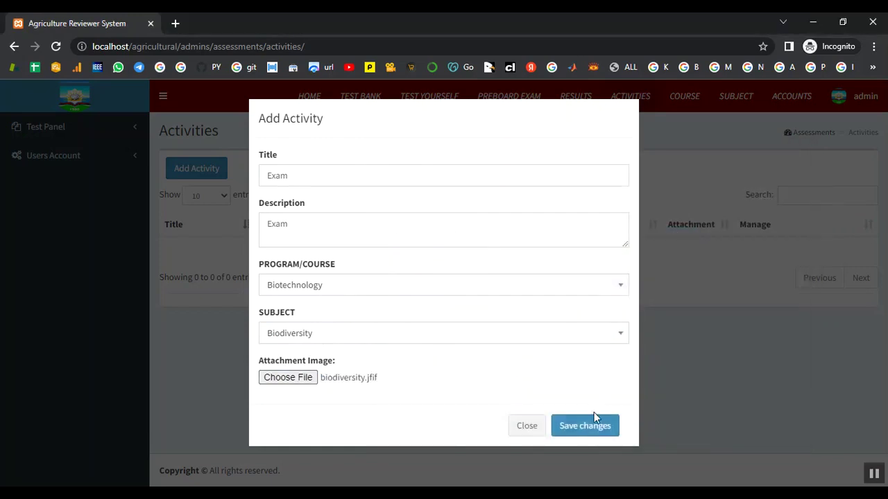
left_click(583, 425)
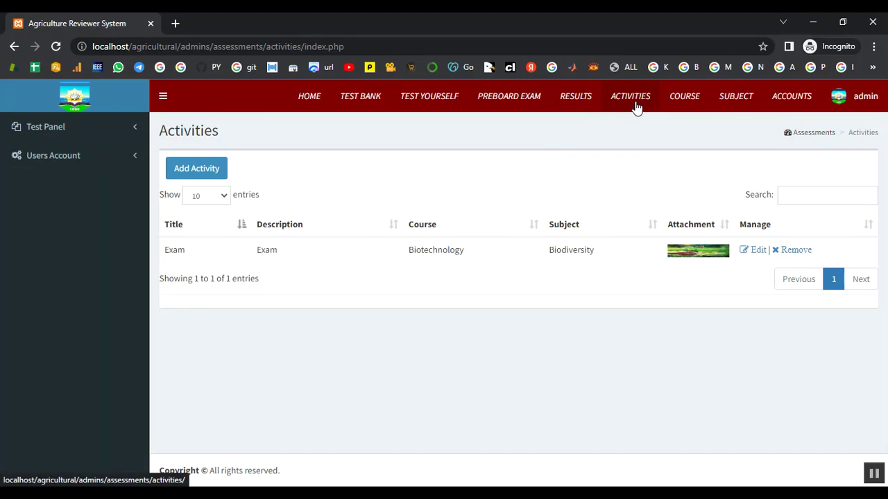
Start a second activity with title and description 'Exam'.
left_click(174, 173)
left_click(302, 183)
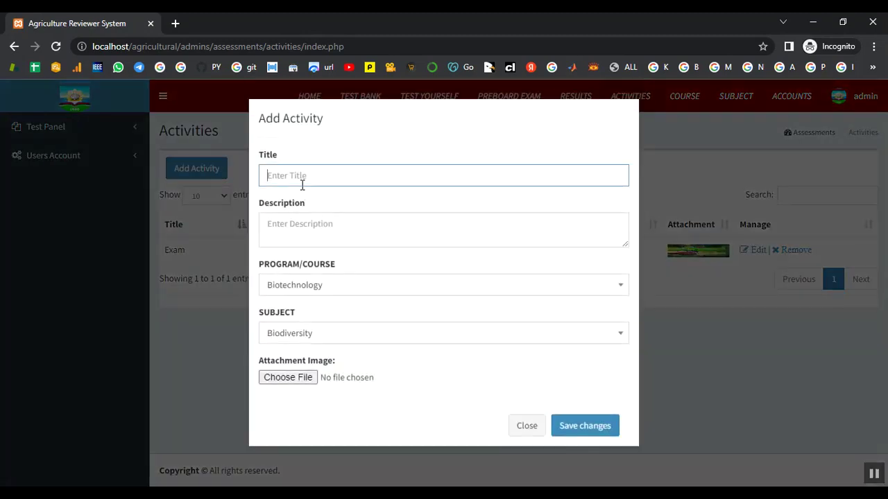
type("Exam")
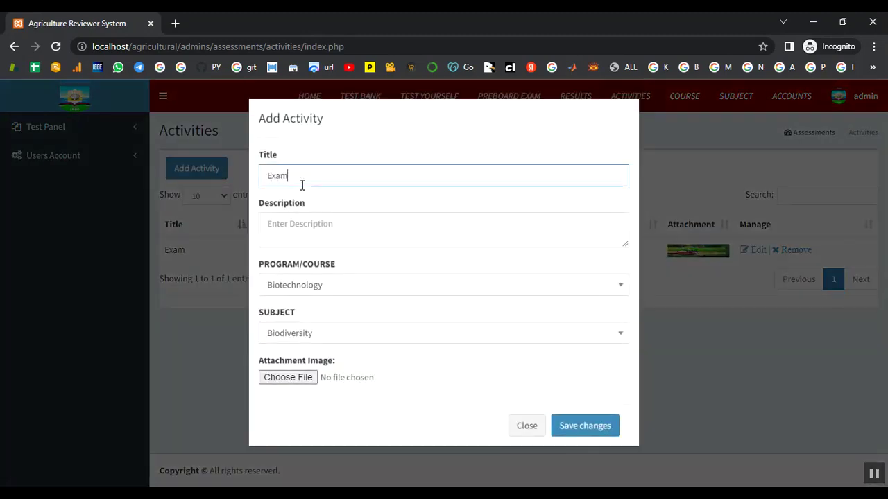
left_click(312, 216)
type("Exa")
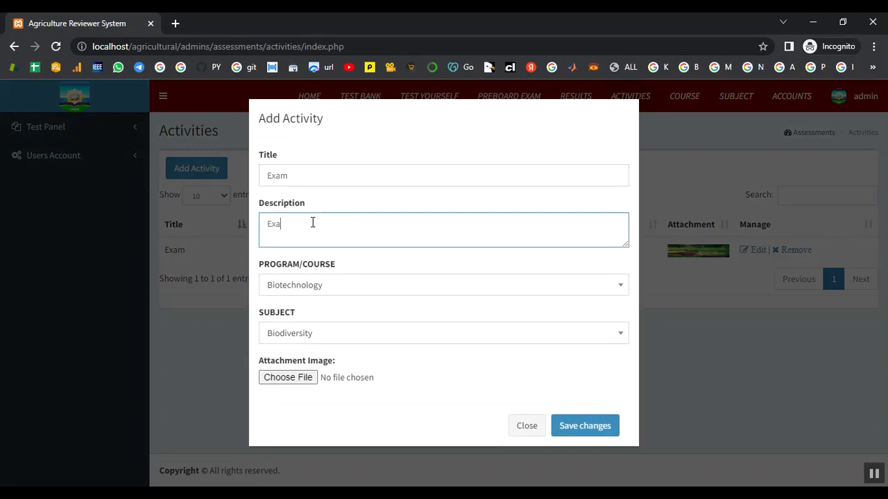
Keep Biotechnology as the course and set the activity subject to Taxonomy.
left_click(317, 286)
left_click(320, 288)
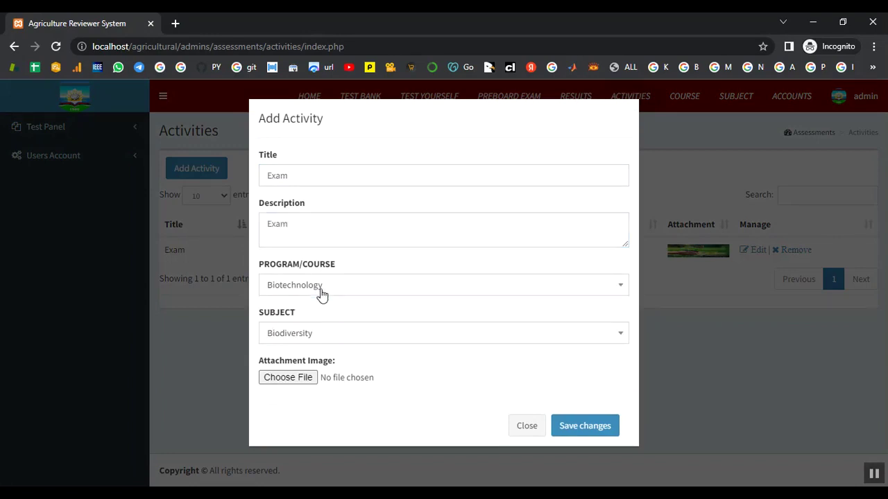
left_click(321, 334)
left_click(313, 414)
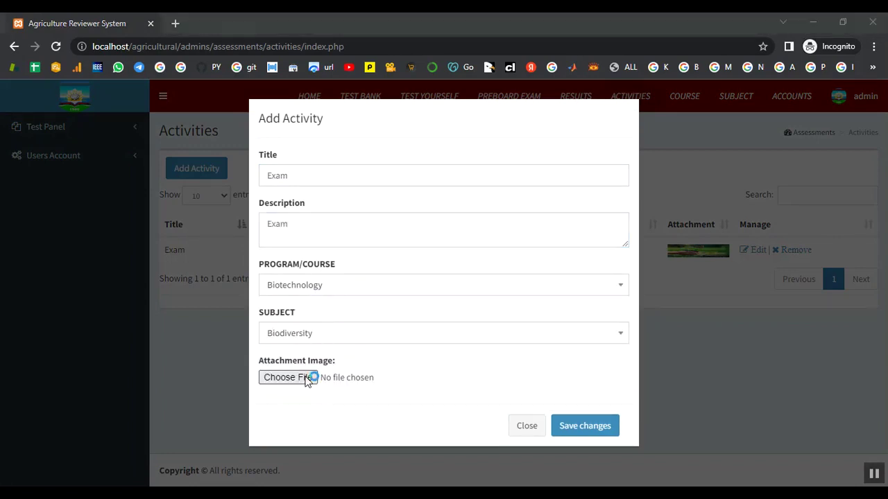
left_click(307, 378)
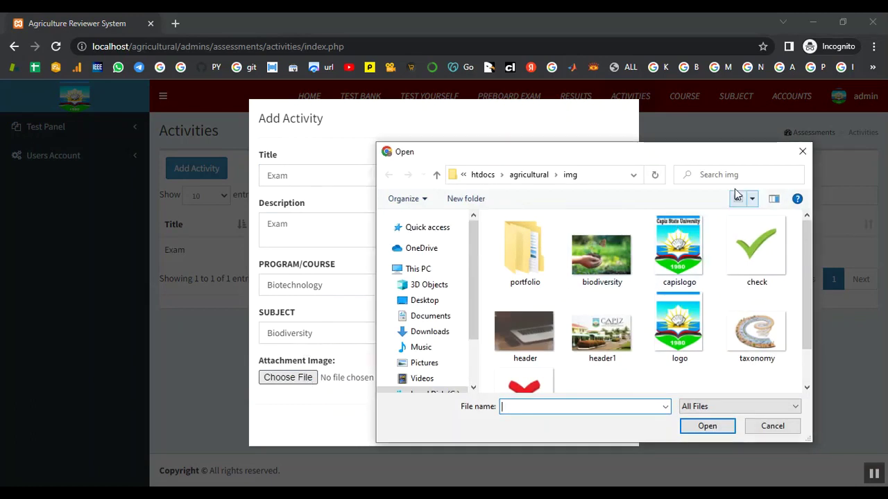
left_click(802, 151)
left_click(381, 342)
left_click(353, 400)
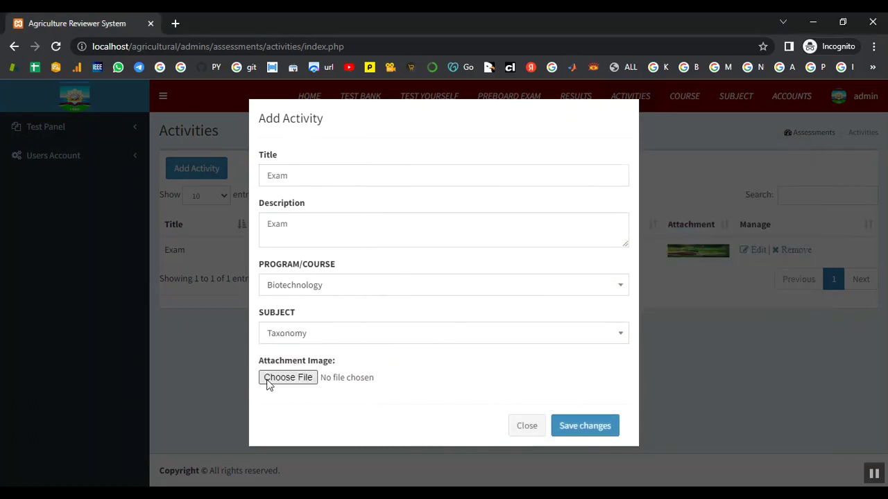
Attach the taxonomy image file to the new Taxonomy activity.
left_click(269, 381)
left_click(756, 332)
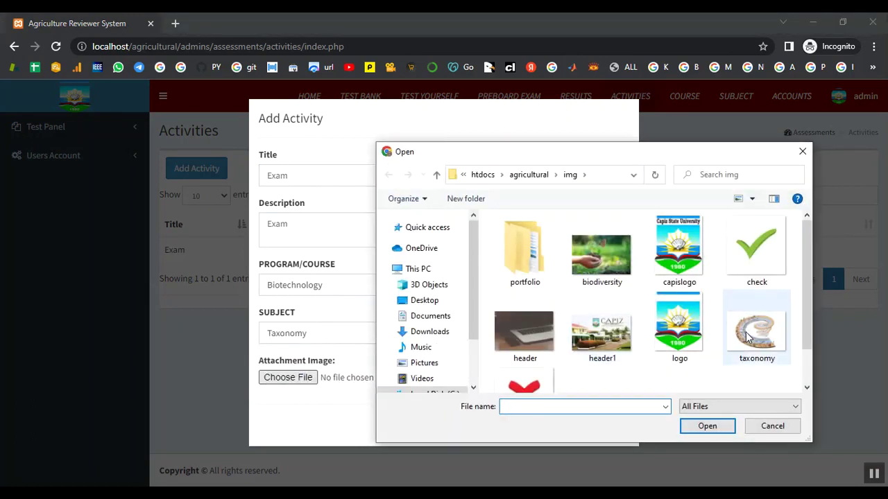
left_click(707, 426)
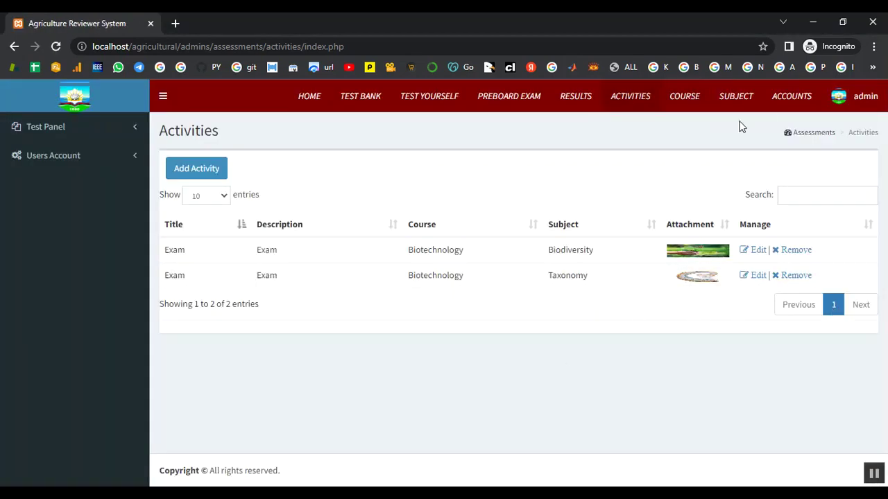
left_click(689, 103)
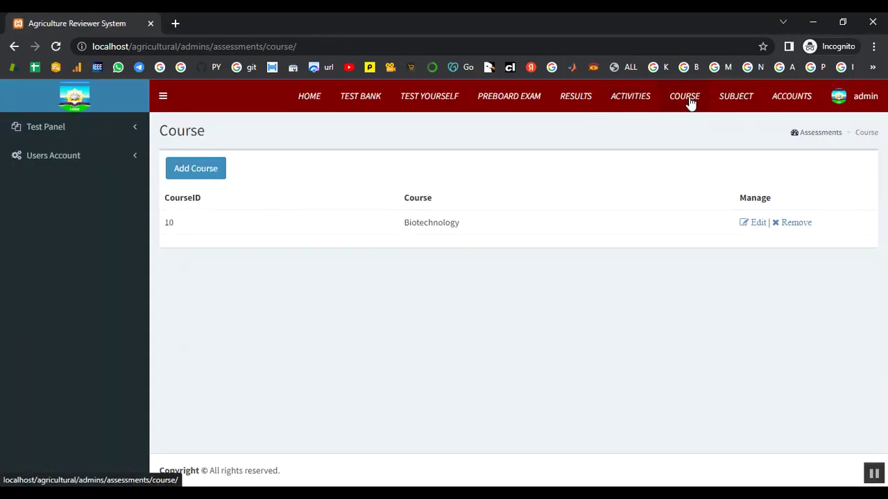
Open the add-user form from Student's Accounts and set the user type to Student.
left_click(739, 100)
left_click(778, 100)
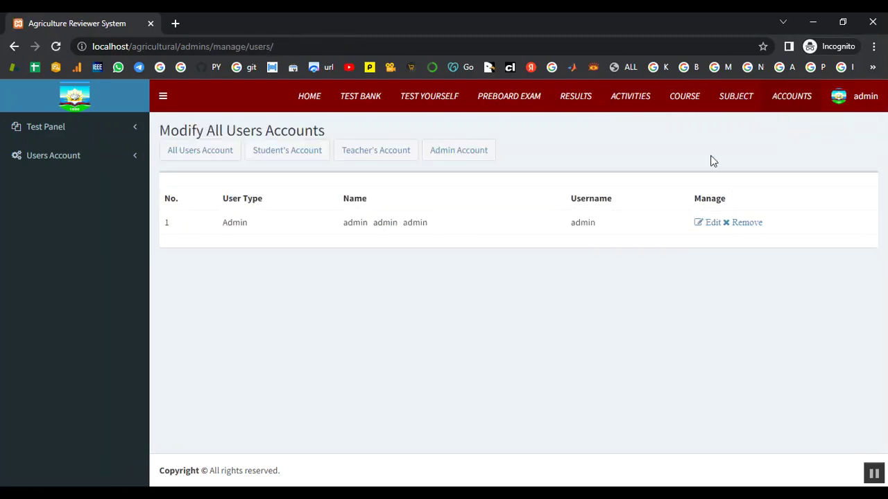
left_click(291, 160)
left_click(206, 189)
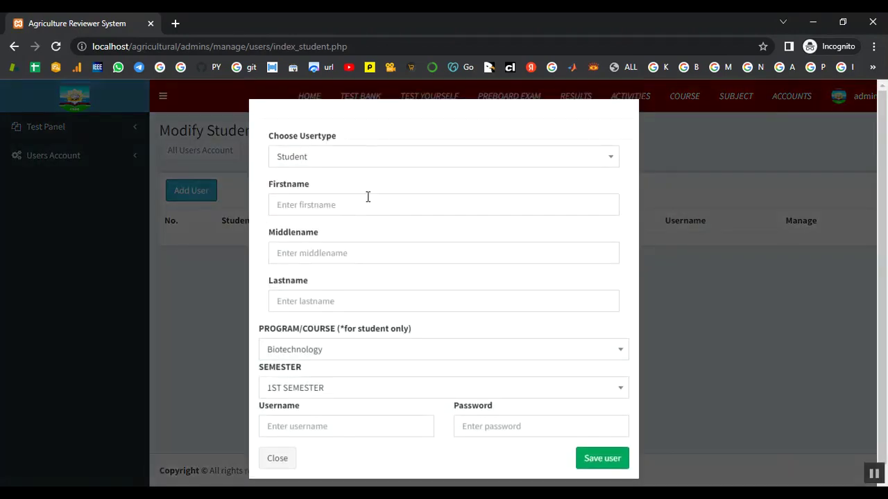
left_click(347, 158)
left_click(334, 204)
Enter the student's first, middle and last names.
left_click(328, 204)
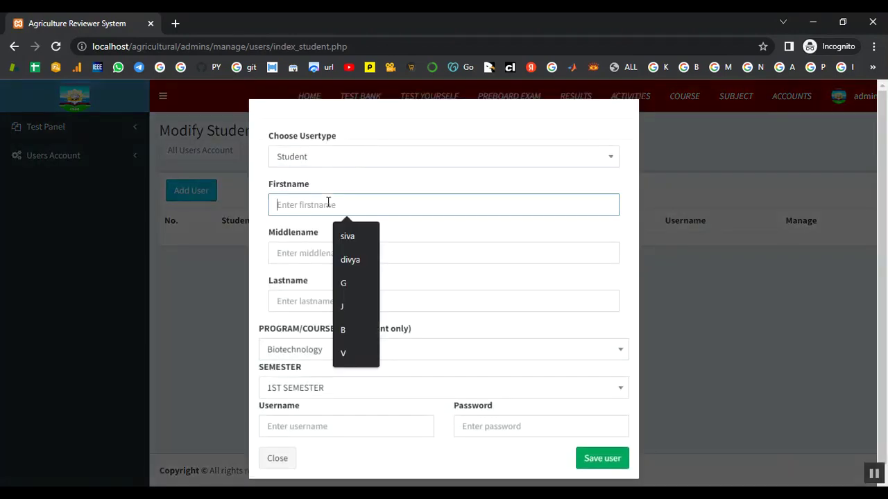
type("swetha")
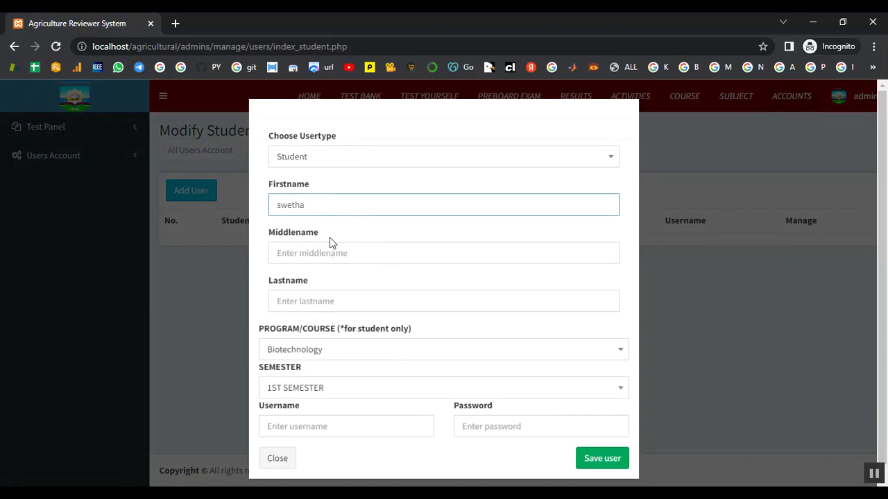
left_click(333, 254)
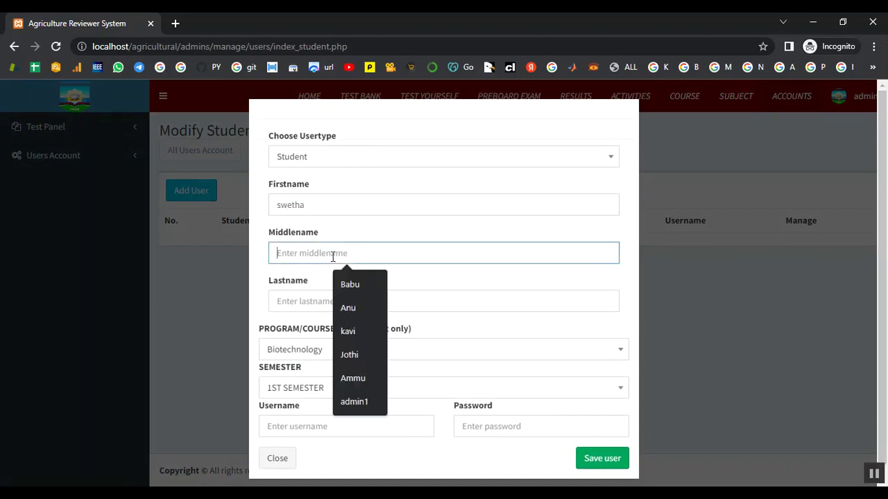
type("s")
left_click(315, 305)
type("s")
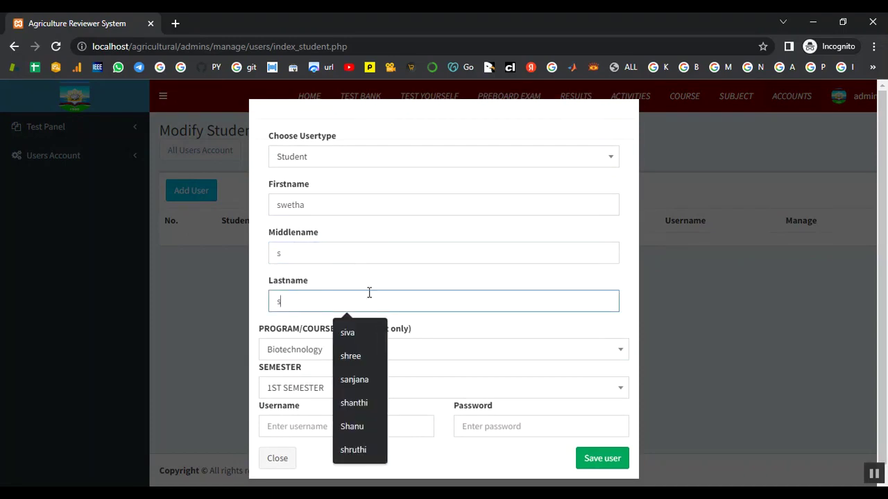
Set the course to Biotechnology, enter the student's username and password, and save the user.
left_click(468, 349)
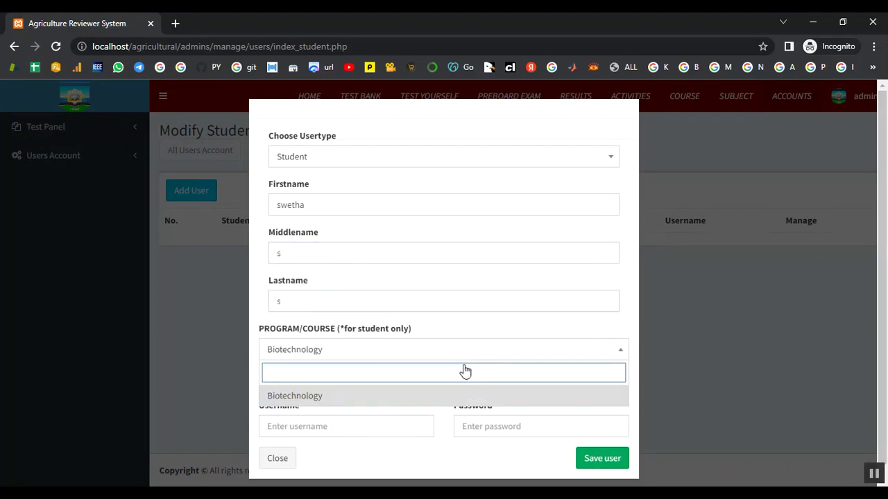
left_click(457, 401)
scroll(357, 412, "down", 1)
left_click(356, 412)
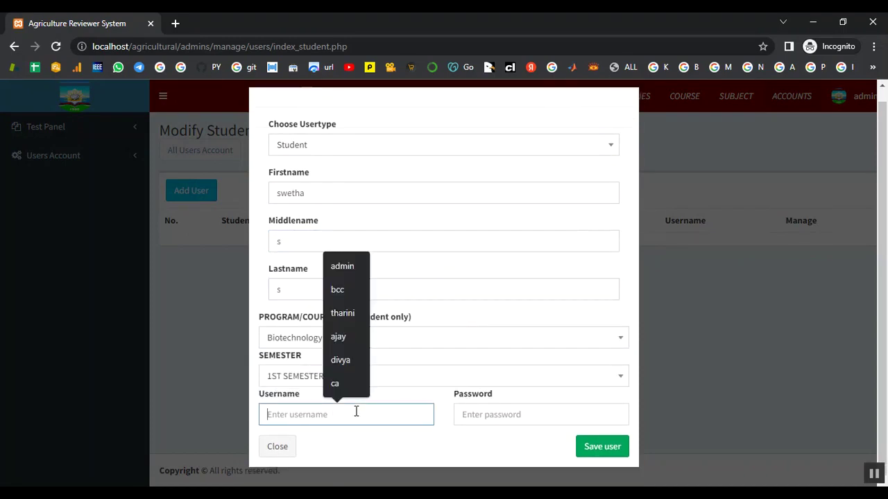
type("swetha")
left_click(495, 420)
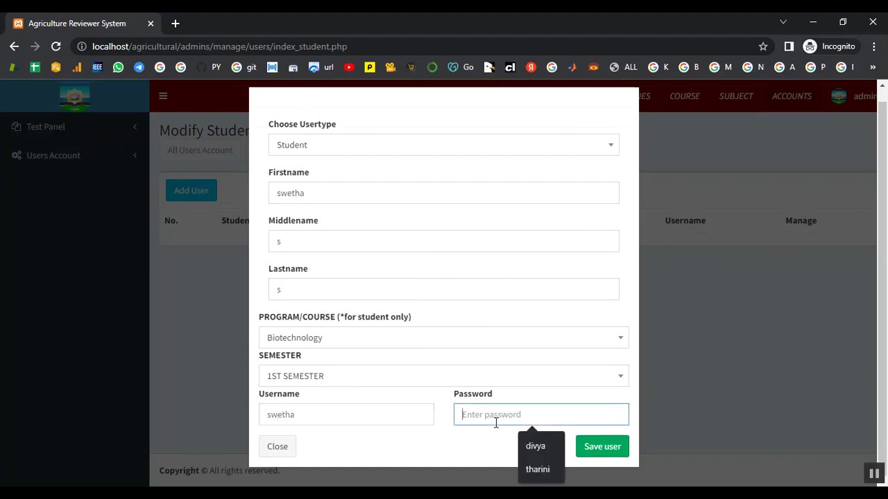
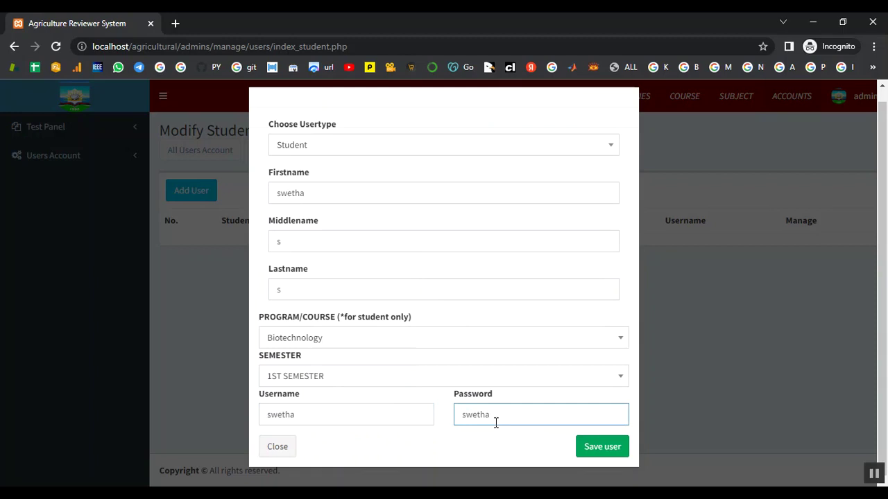
left_click(606, 455)
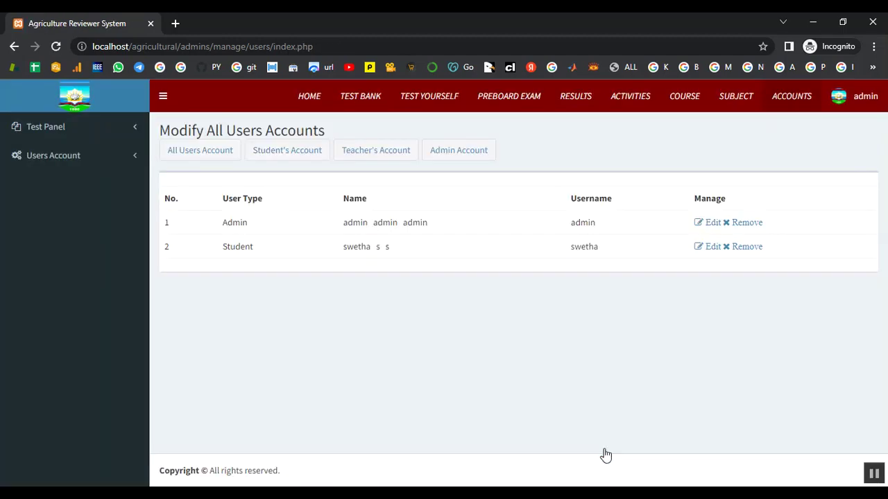
Sign out of admin and log in with the new student's username and password.
left_click(841, 102)
left_click(853, 245)
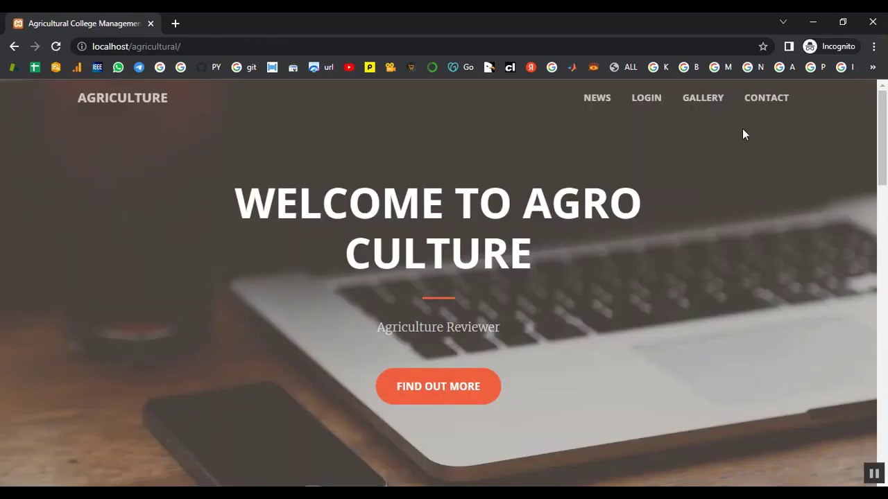
left_click(640, 113)
left_click(471, 320)
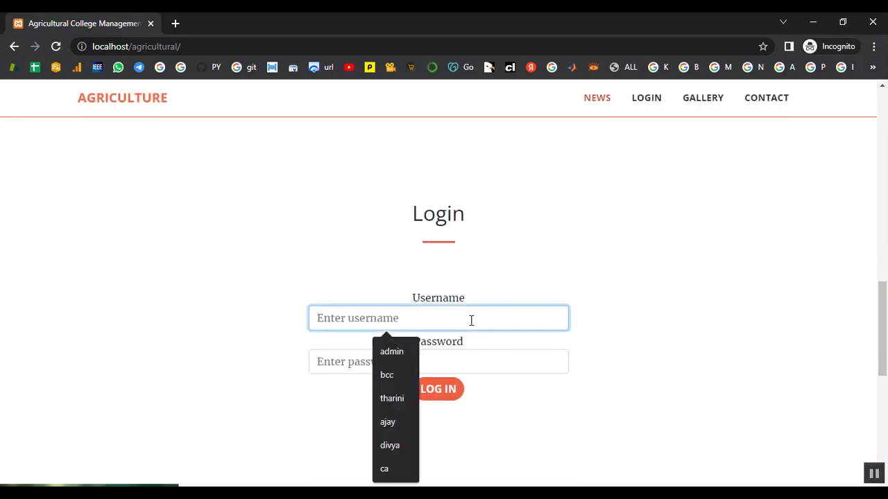
type("swetha")
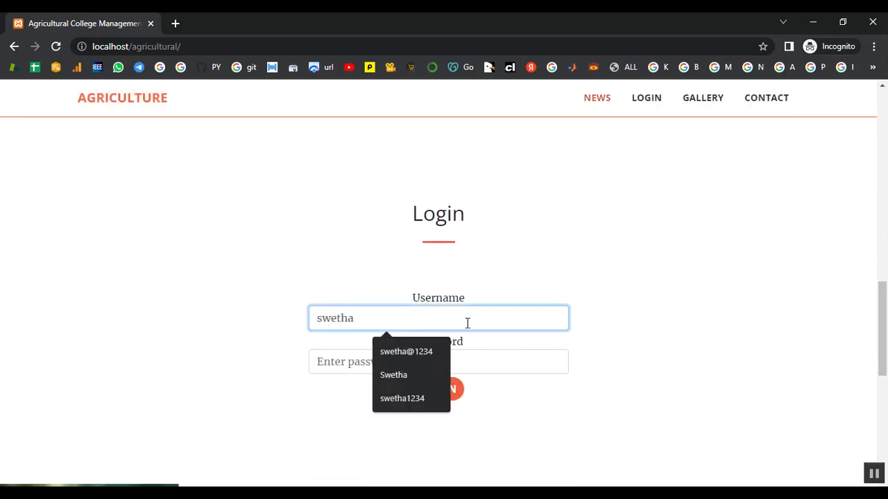
left_click(343, 362)
type("swetha")
left_click(434, 393)
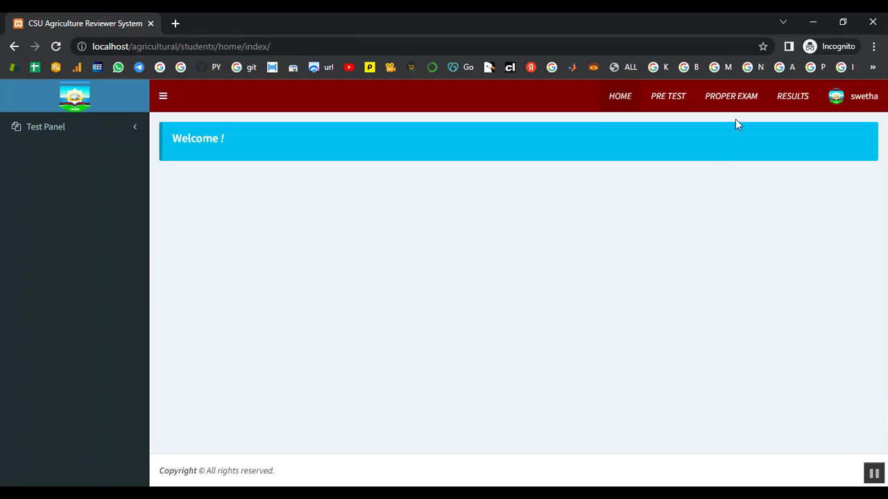
Open the pre-test list and start the Biodiversity pre-test.
left_click(678, 98)
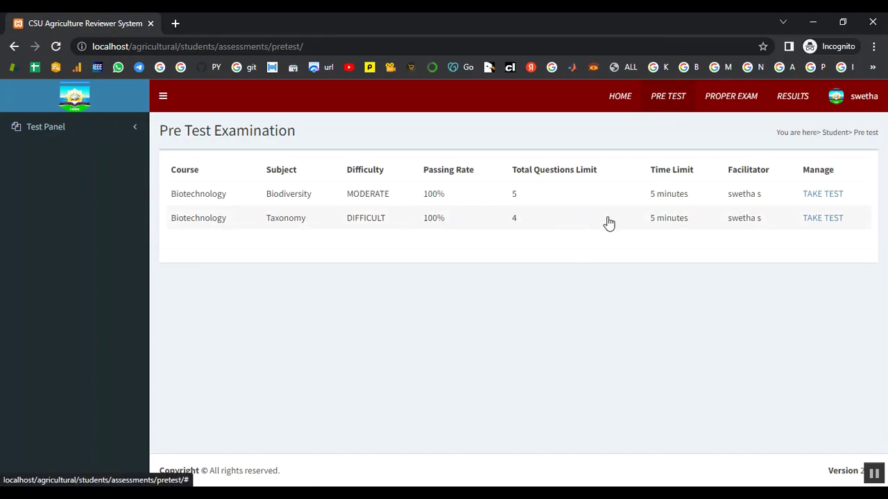
left_click(813, 196)
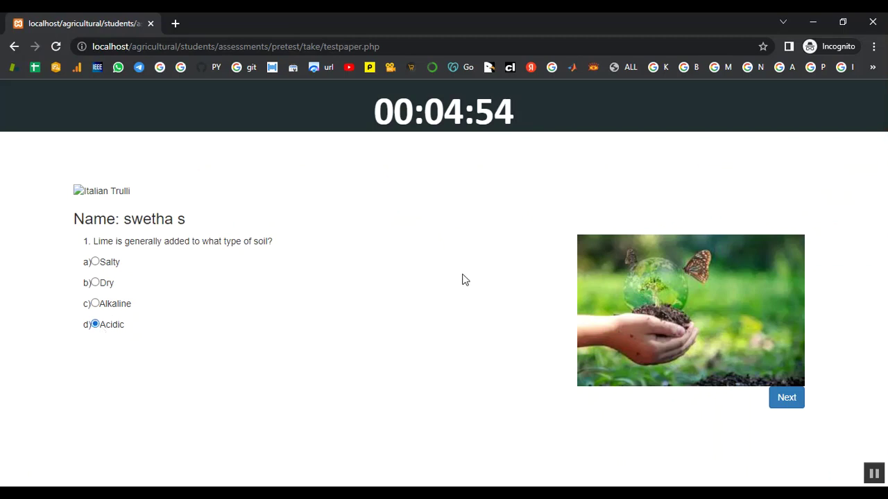
Answer questions 2–5 with 10, Island gigantism, Tea and None of the above, then submit.
left_click(801, 405)
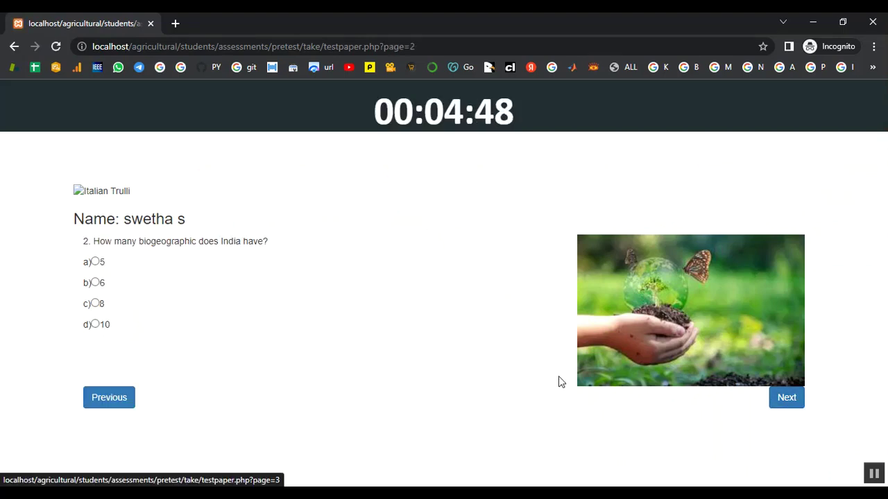
left_click(95, 326)
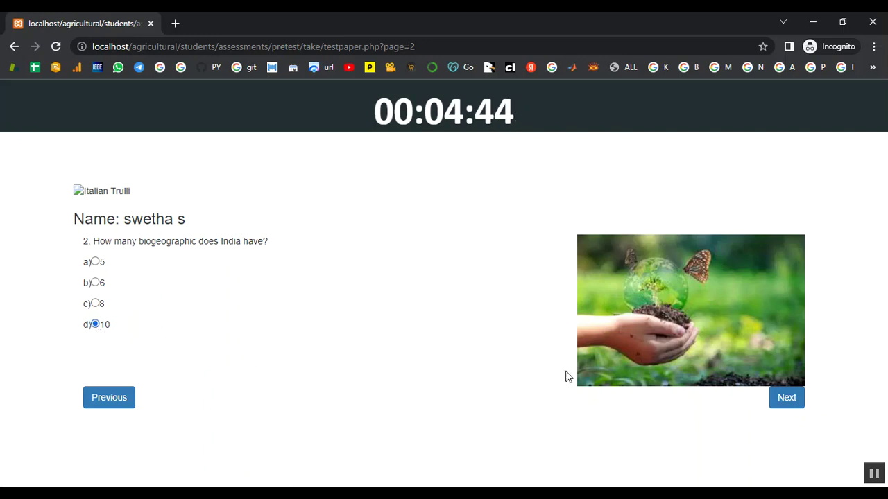
left_click(784, 399)
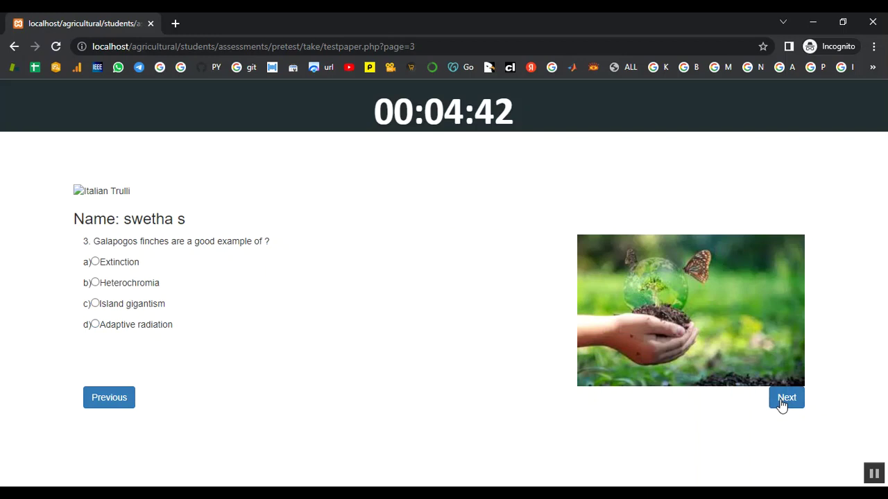
left_click(95, 305)
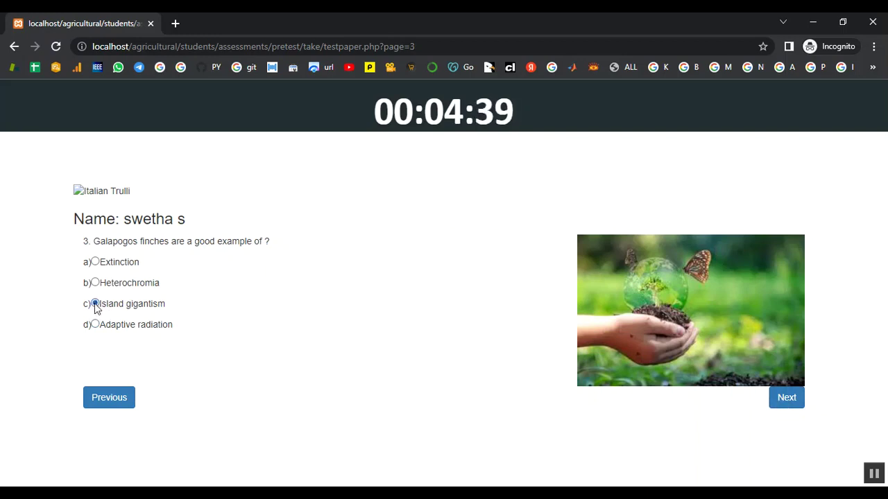
left_click(778, 402)
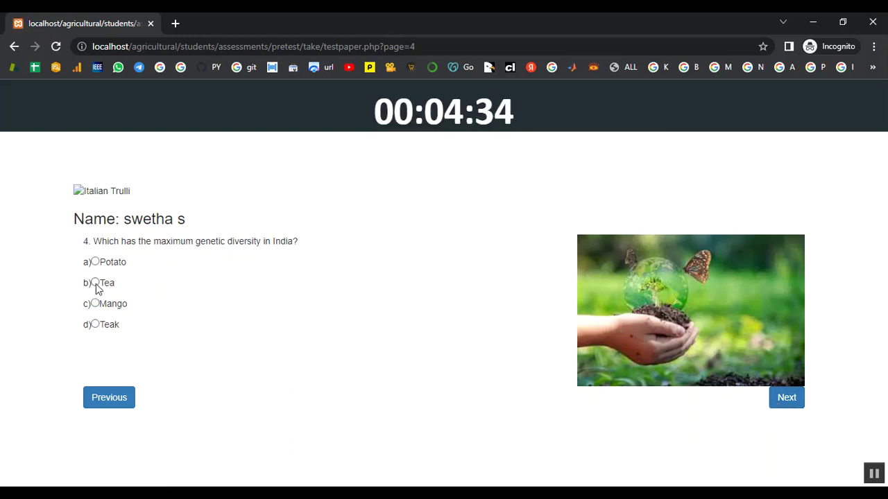
left_click(95, 282)
left_click(787, 401)
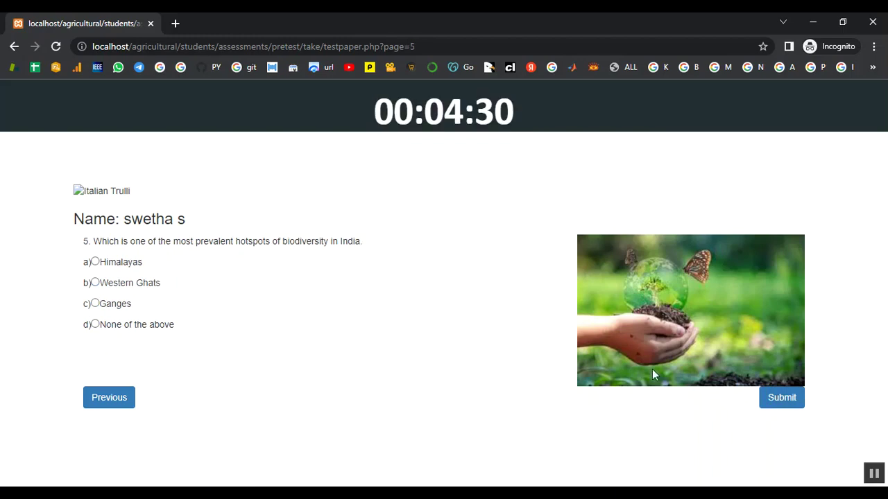
left_click(95, 326)
left_click(767, 408)
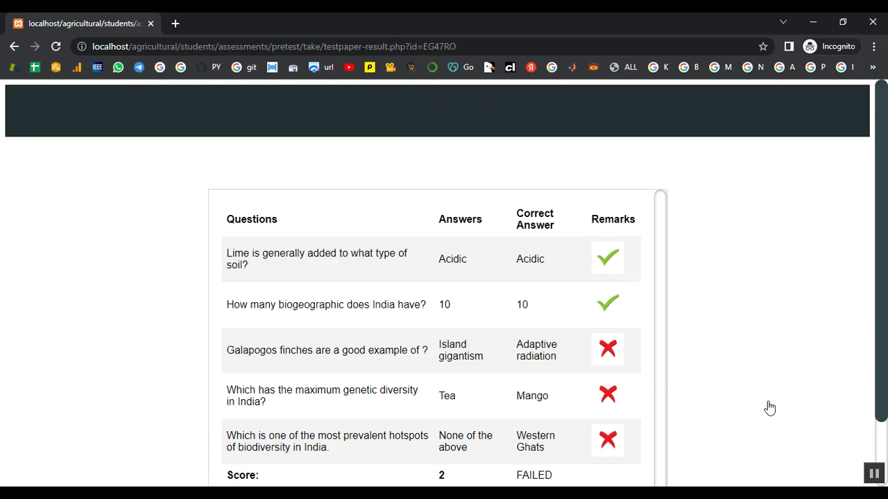
Leave the pre-test results with DONE and start the Taxonomy pre-test.
scroll(691, 256, "down", 2)
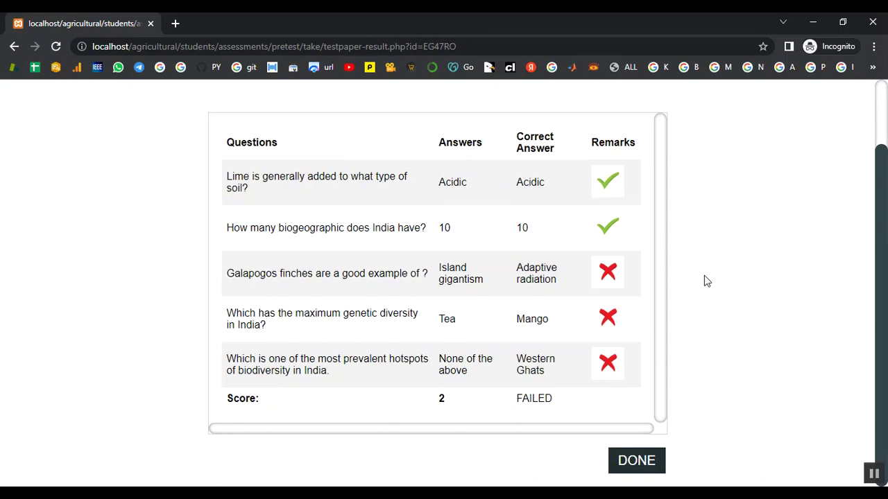
left_click(655, 455)
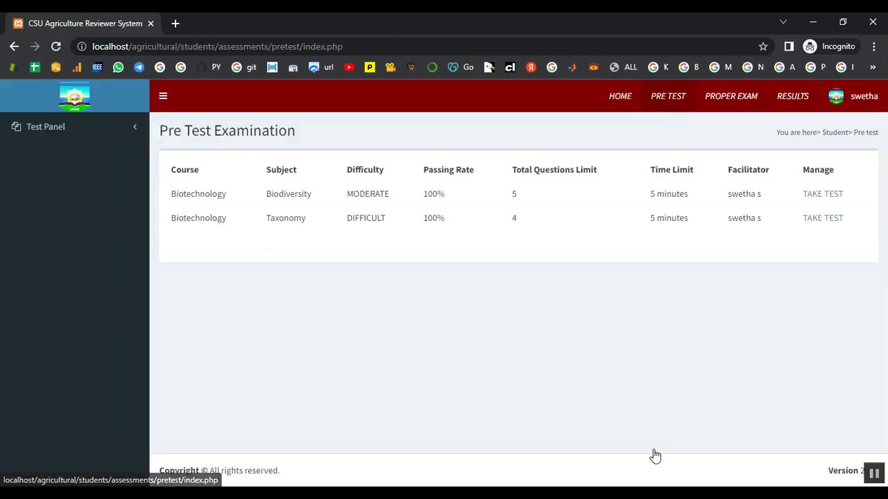
left_click(835, 227)
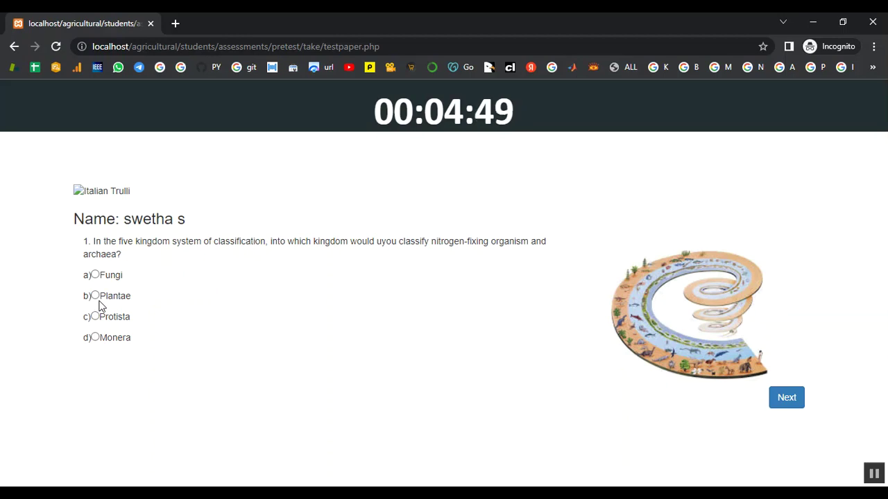
Answer Monera, Neotype, Compositae and Ascaris, submit, and return to the pre-test list.
left_click(95, 337)
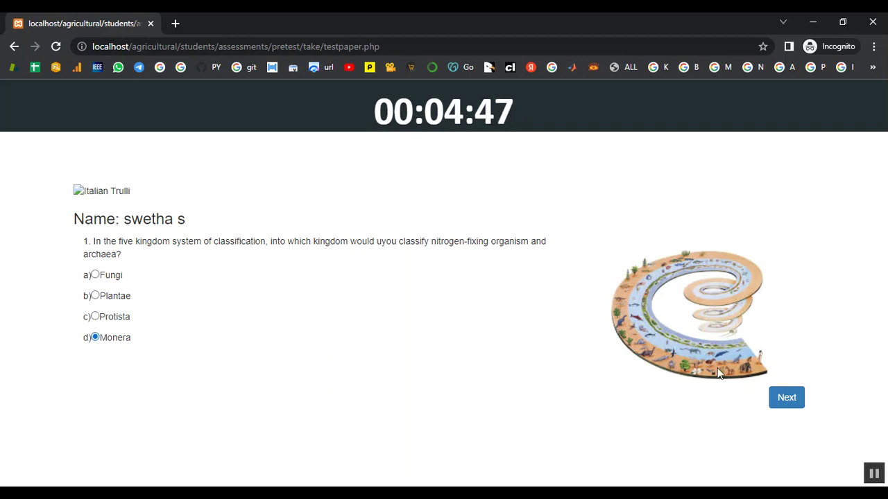
left_click(786, 397)
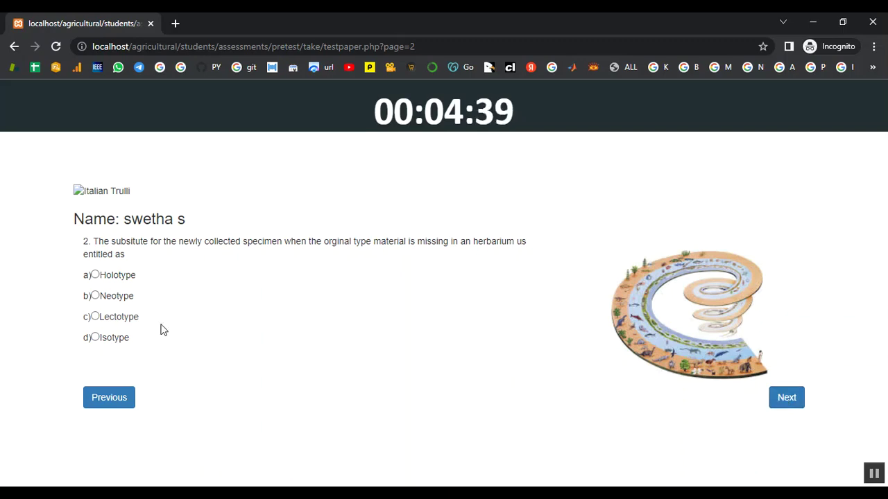
left_click(96, 296)
left_click(783, 399)
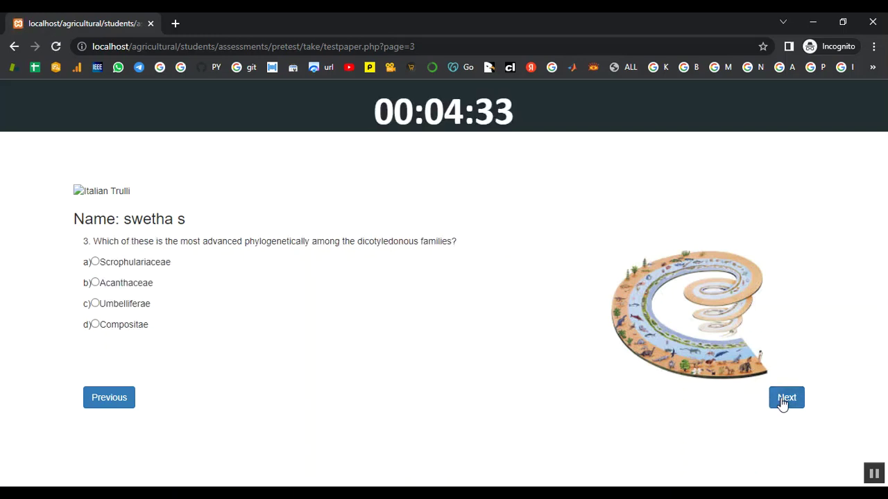
left_click(95, 326)
left_click(798, 397)
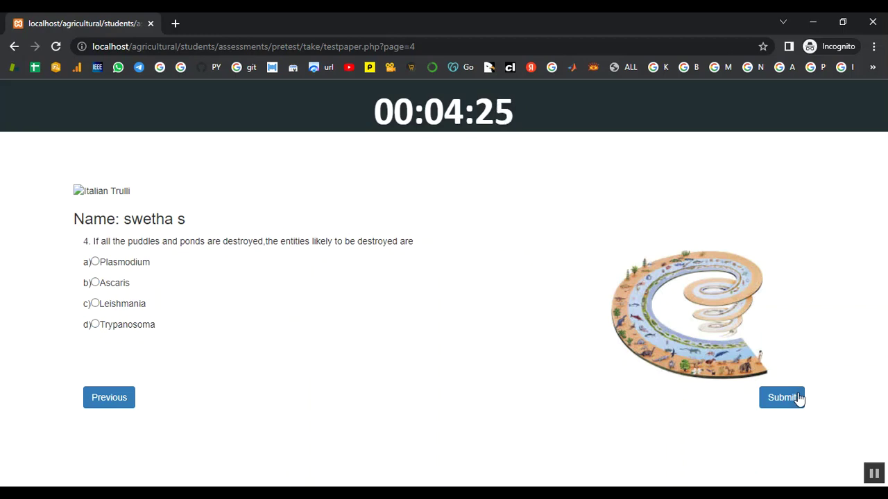
left_click(95, 283)
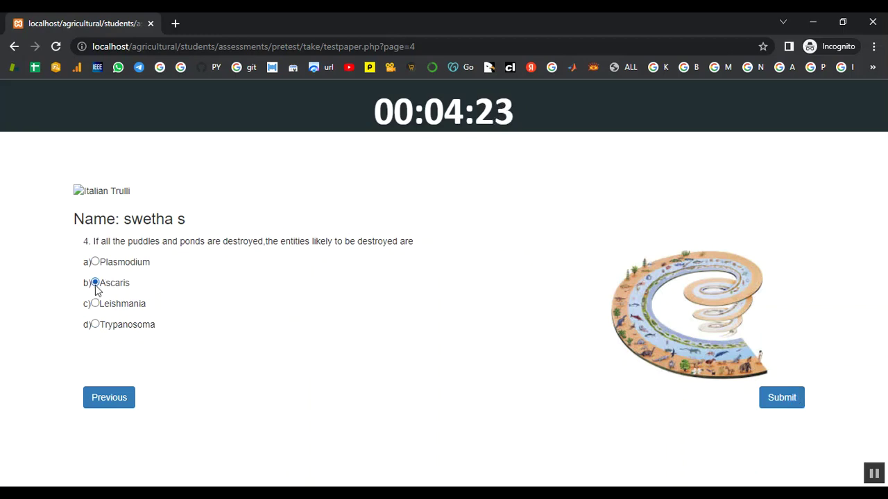
left_click(791, 401)
scroll(790, 406, "down", 1)
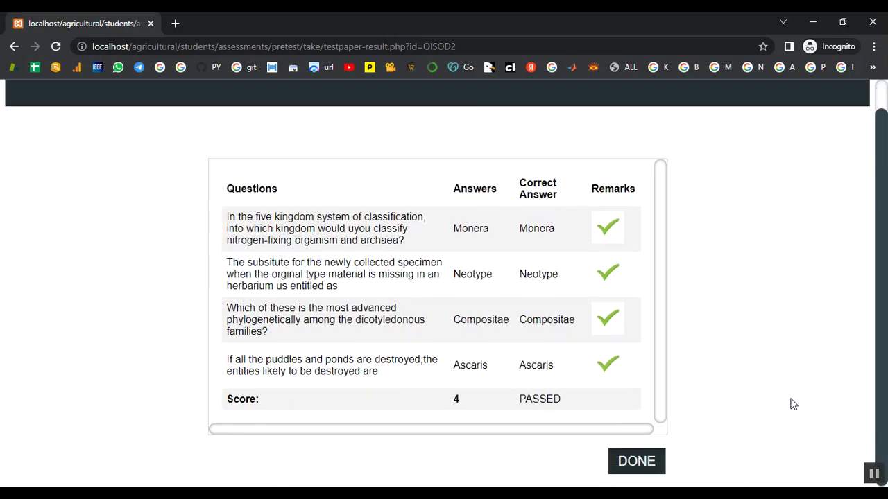
left_click(643, 461)
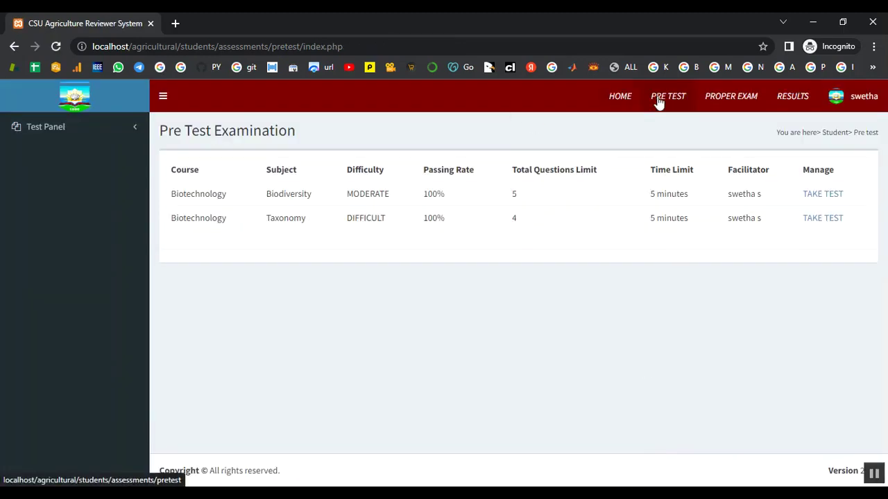
Start the proper exam by entering and confirming its access code.
left_click(712, 98)
left_click(301, 198)
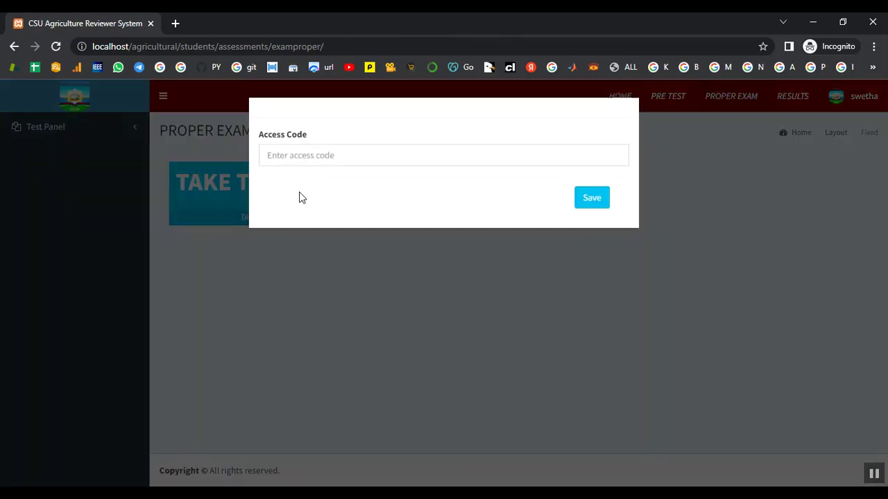
left_click(309, 158)
type("3S3")
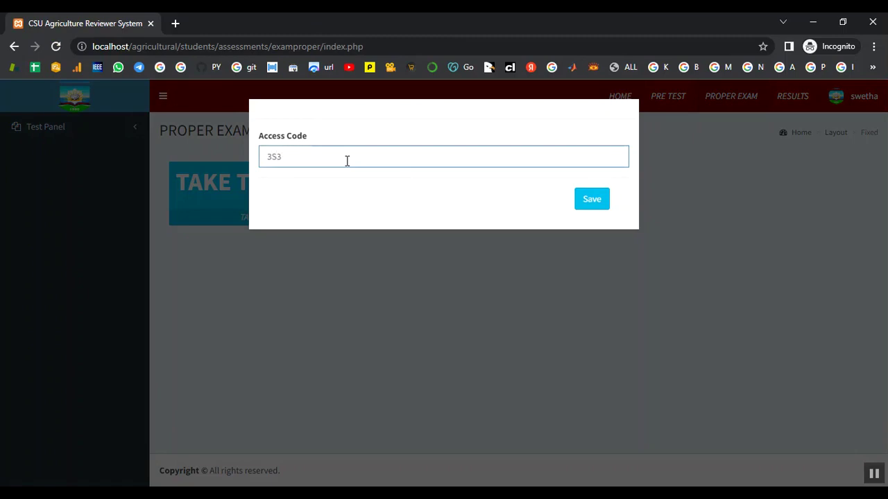
type("6EO")
left_click(596, 202)
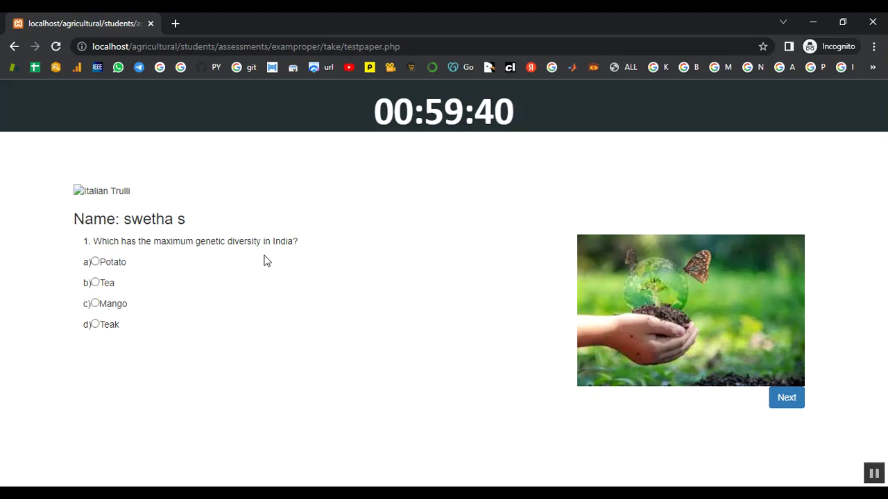
Answer question 1 with Mango and question 2 with 10, then move past question 3.
left_click(95, 303)
left_click(797, 402)
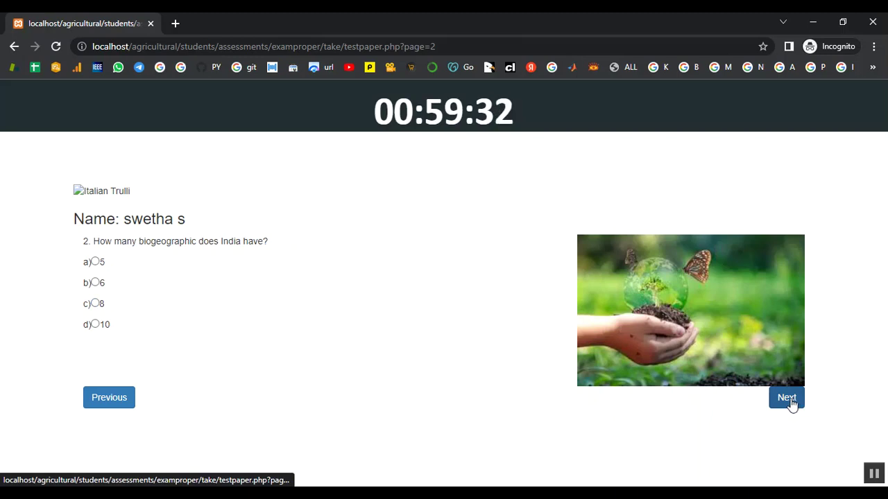
left_click(94, 323)
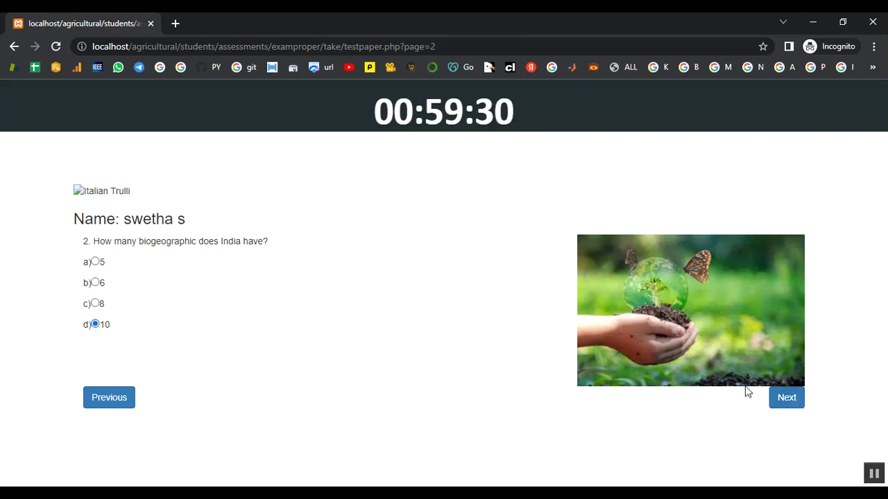
left_click(785, 409)
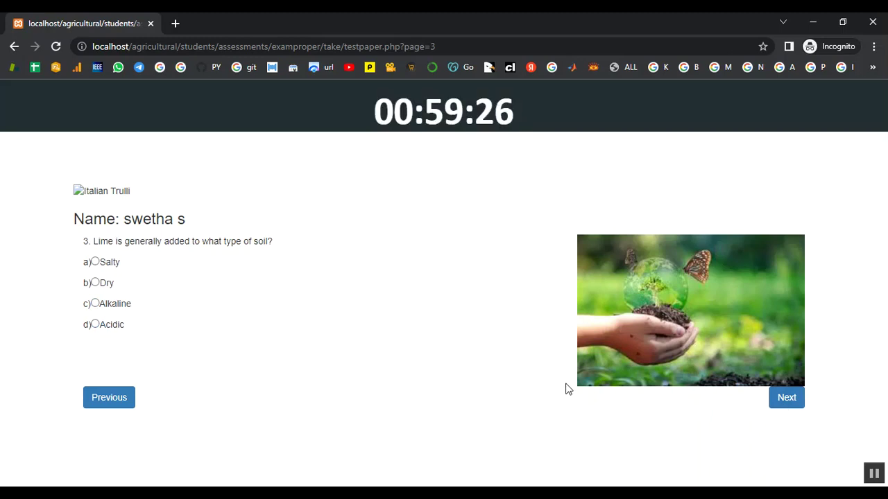
left_click(779, 404)
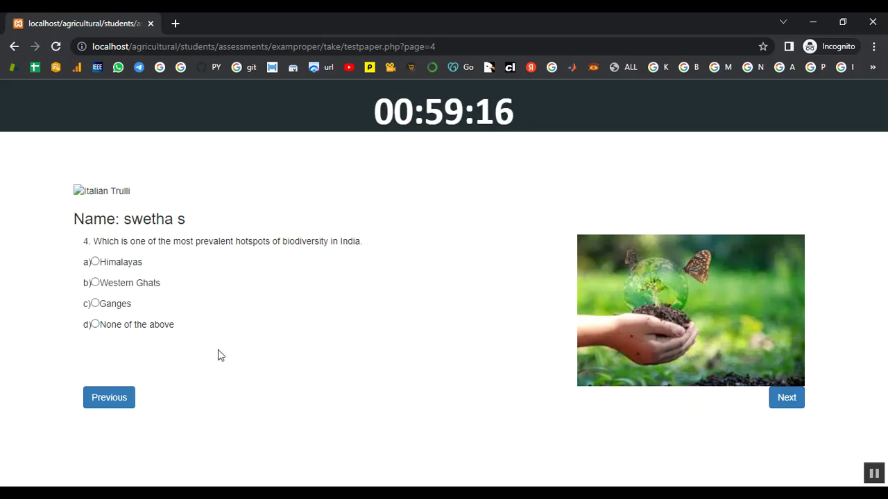
Choose Western Ghats and Adaptive radiation for questions 4 and 5, submit, and close the results.
left_click(95, 283)
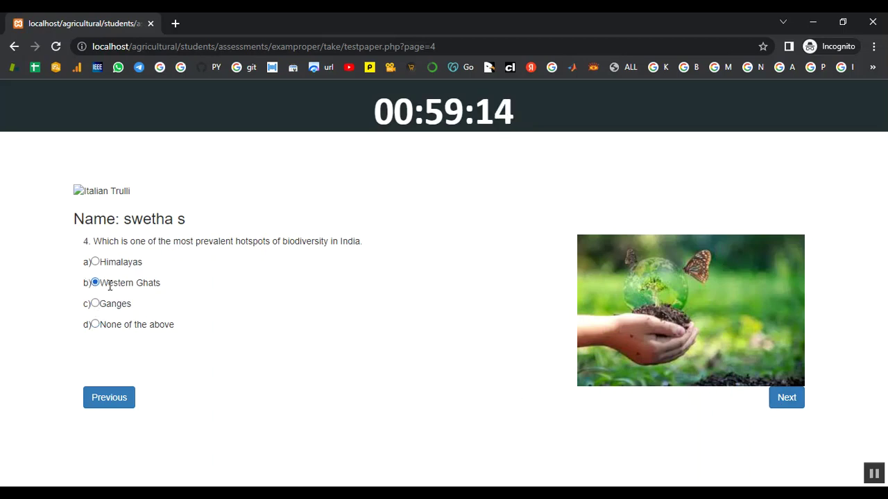
left_click(786, 401)
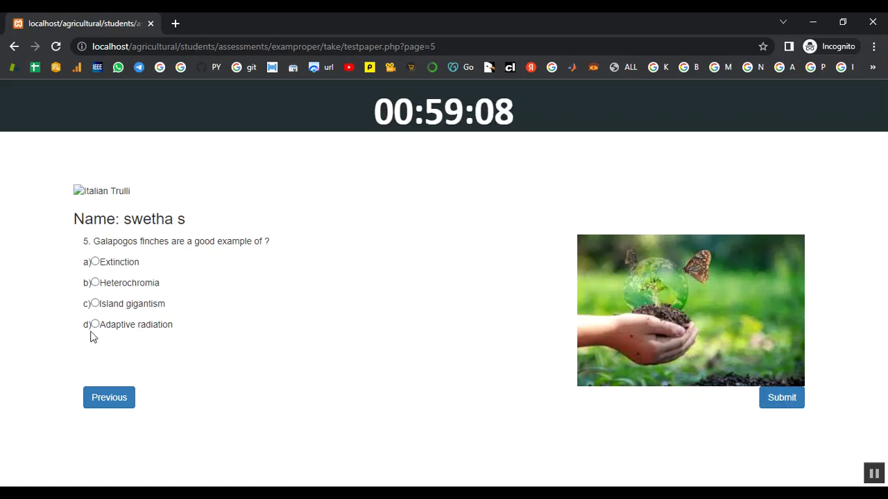
left_click(95, 324)
left_click(772, 409)
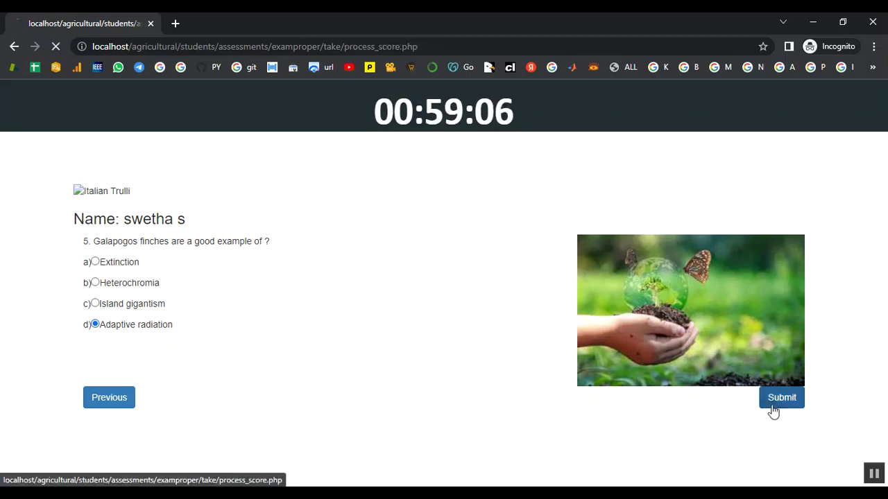
scroll(728, 403, "down", 2)
left_click(645, 458)
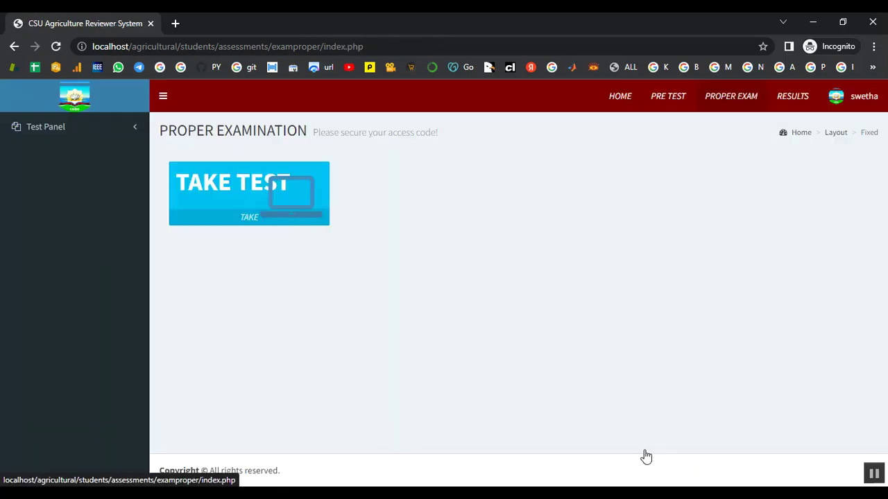
Start another proper exam from TAKE TEST by entering and saving its access code.
left_click(297, 207)
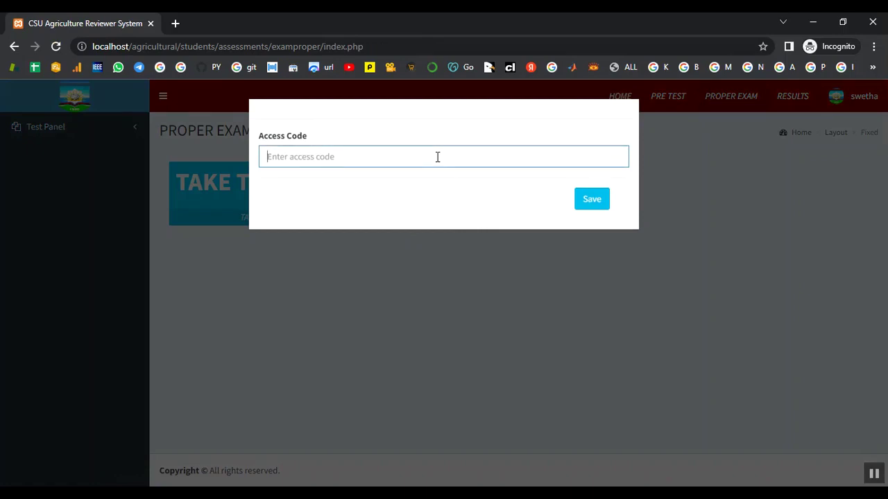
type("8J2PIF")
left_click(586, 202)
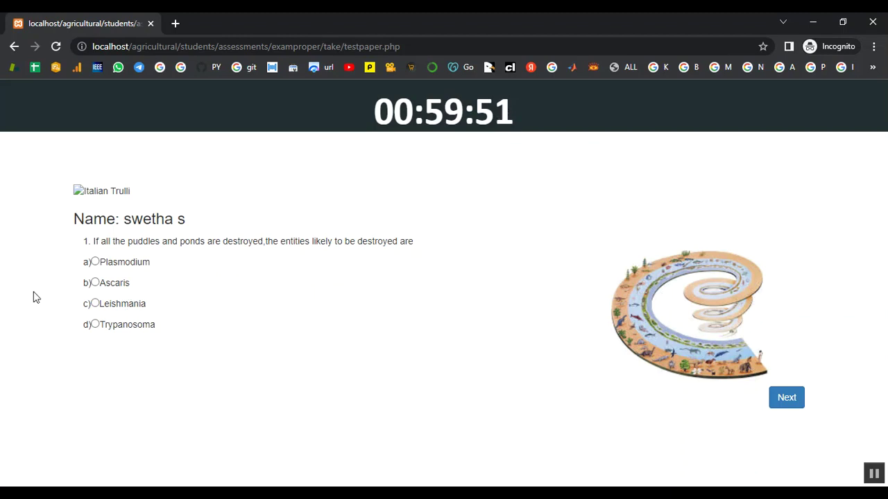
Answer Ascaris, Compositae, Neotype and Monera, submit for a passing score of 4, and close the results.
left_click(95, 283)
left_click(782, 404)
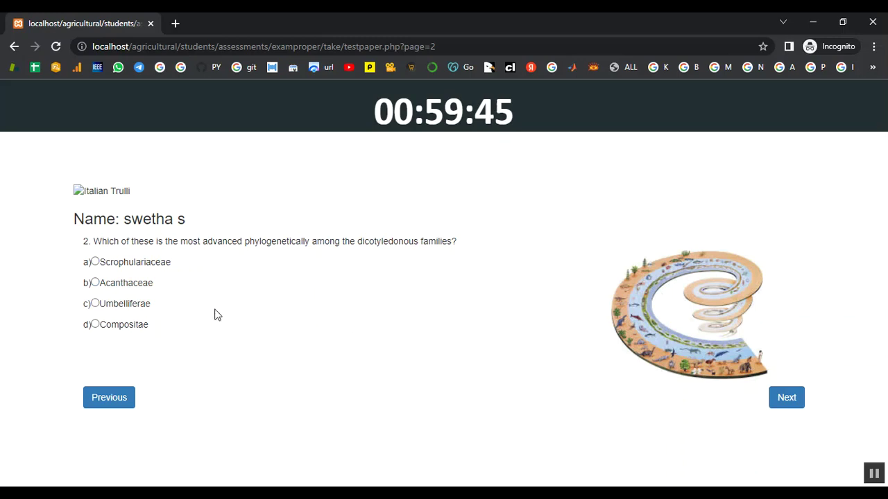
left_click(95, 324)
left_click(796, 398)
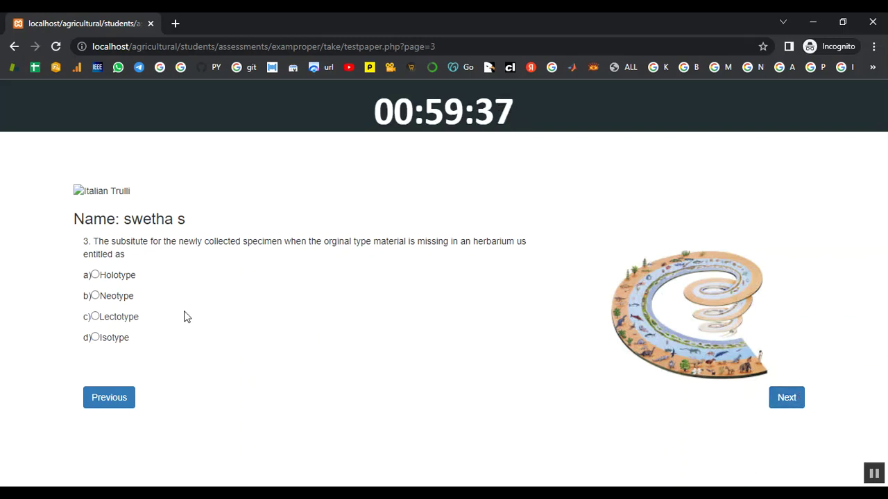
left_click(95, 295)
left_click(786, 398)
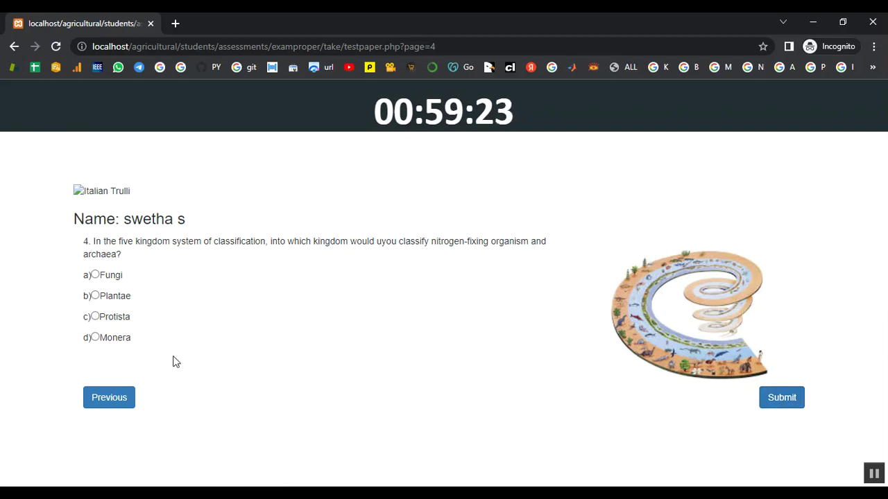
left_click(95, 338)
left_click(787, 397)
scroll(786, 400, "down", 1)
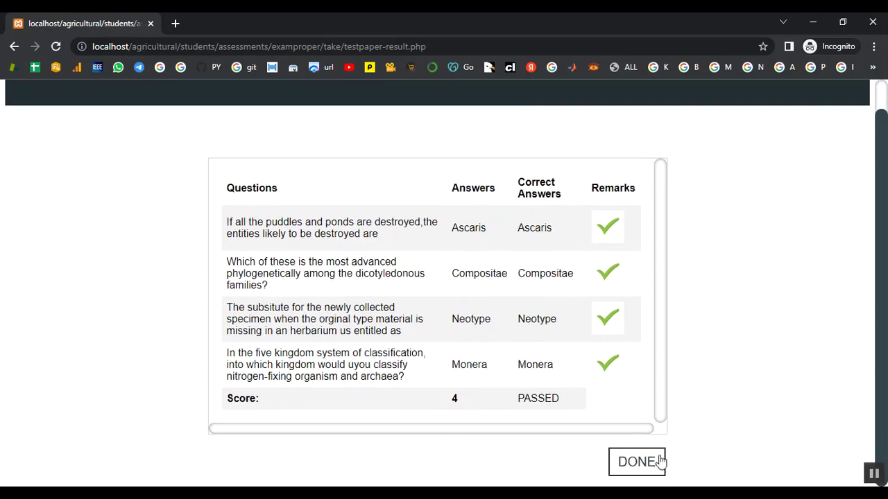
left_click(657, 465)
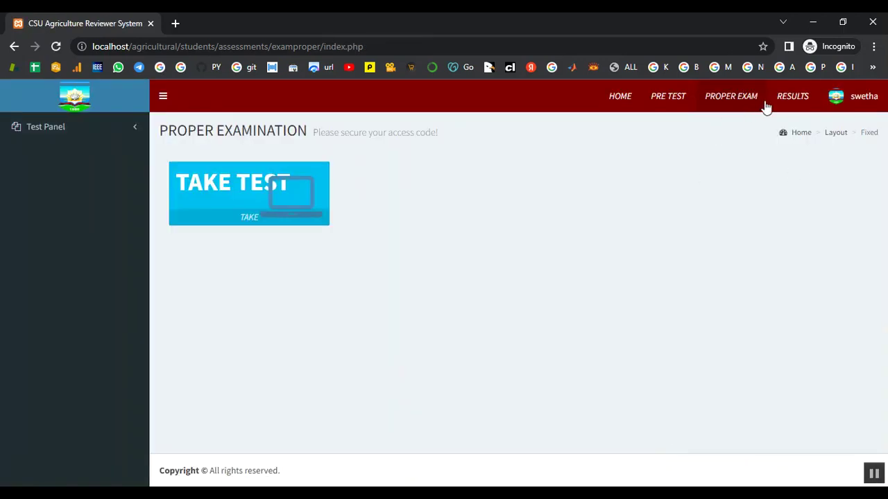
Preview the score 5 exam result for printing, then cancel without printing.
left_click(779, 106)
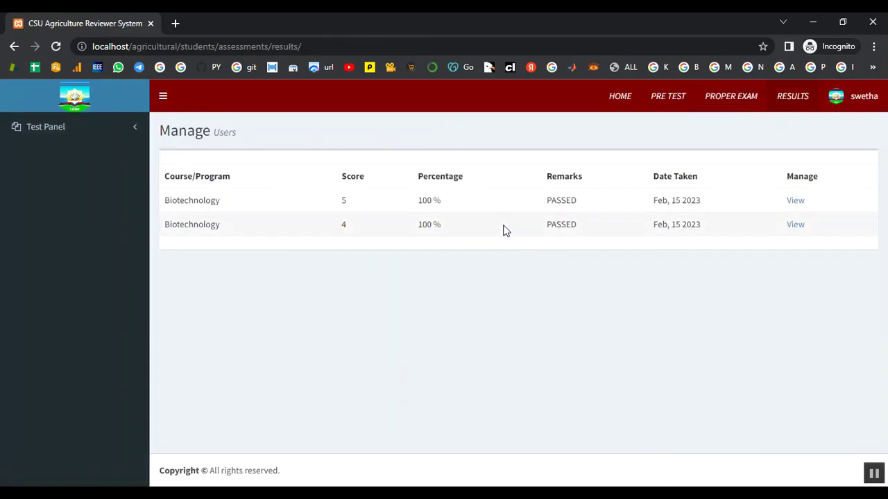
left_click(794, 201)
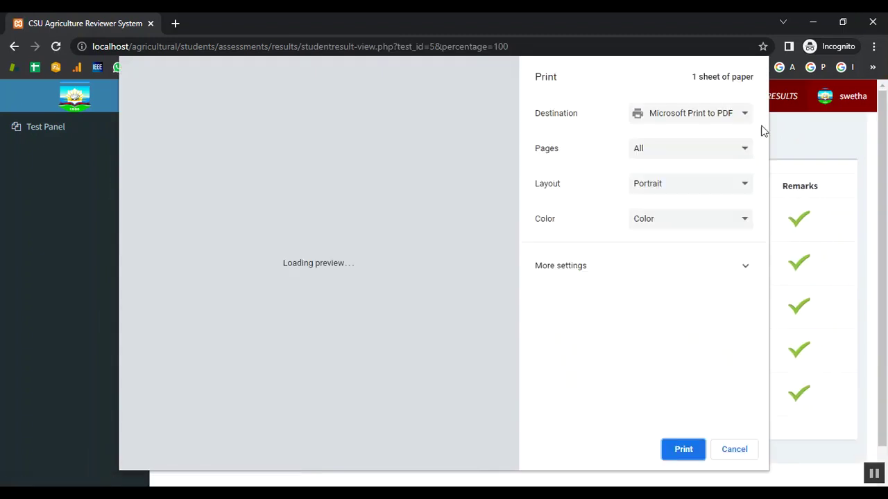
left_click(754, 457)
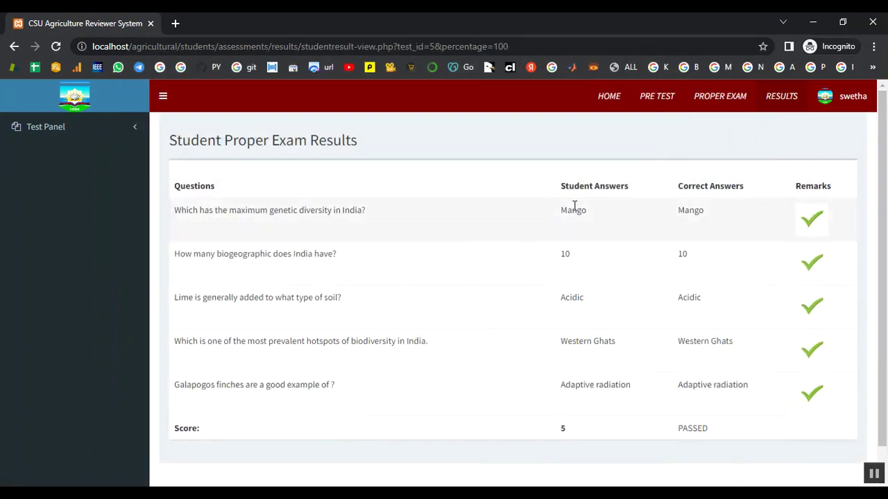
left_click(730, 99)
Preview the score 4 result without printing, then sign the student out.
left_click(771, 102)
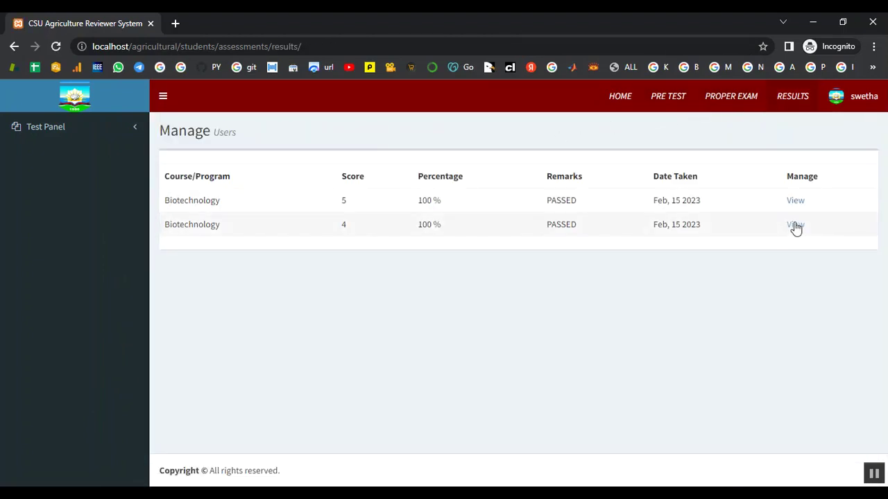
left_click(794, 225)
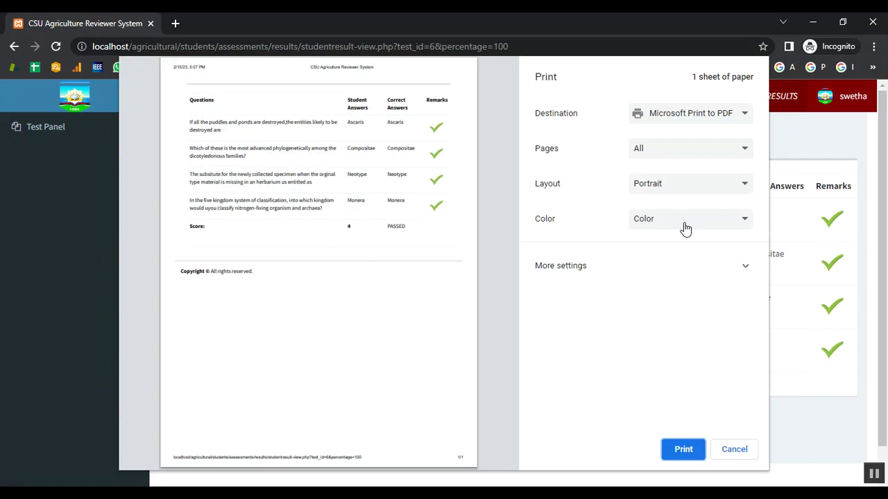
left_click(734, 450)
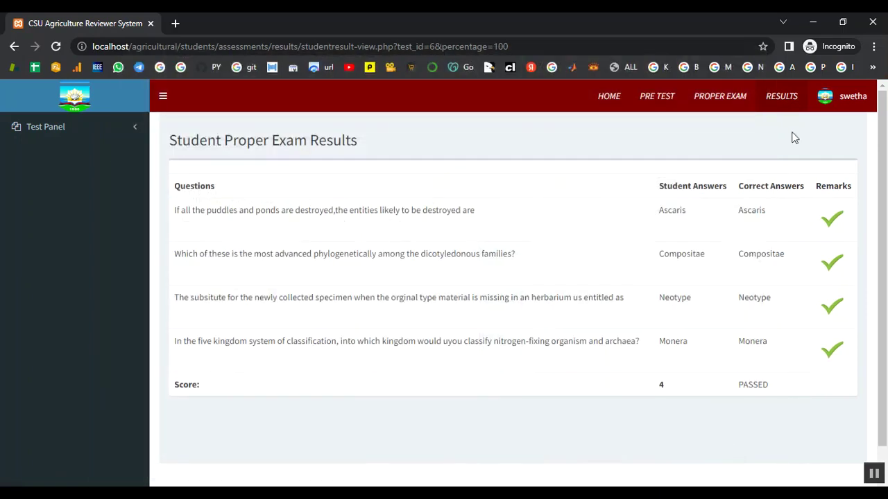
left_click(832, 104)
left_click(837, 249)
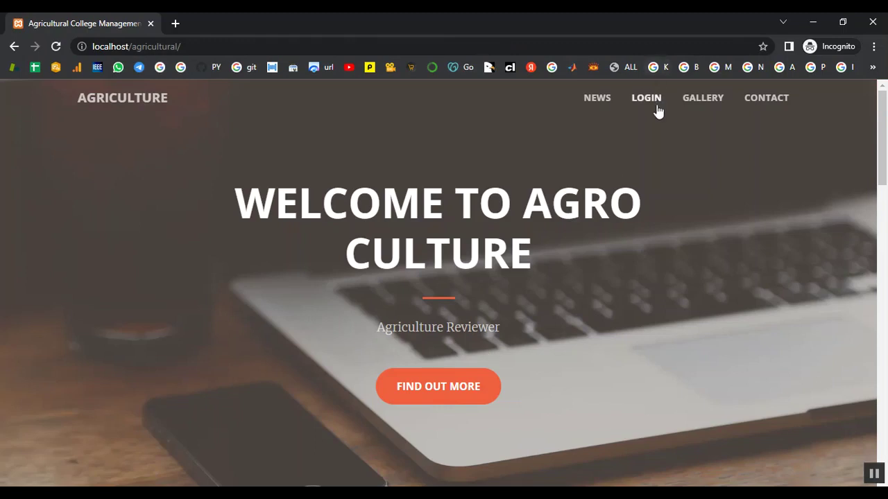
left_click(658, 105)
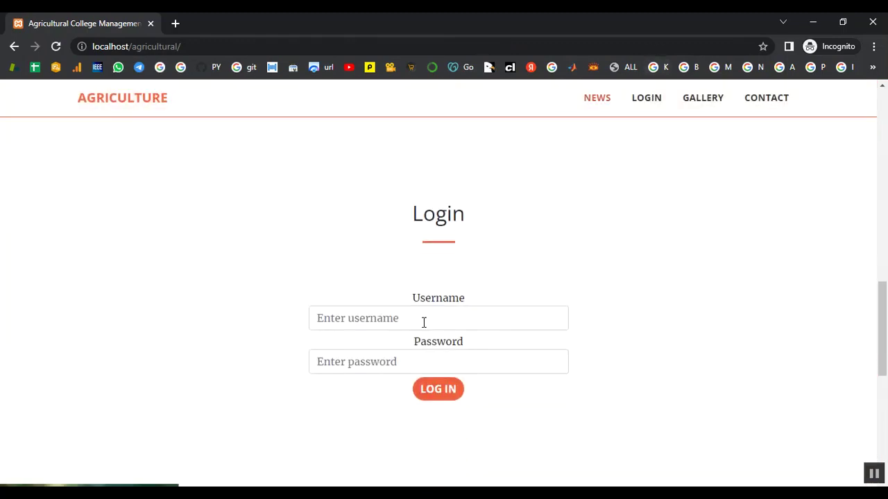
left_click(424, 321)
type("ADMIN")
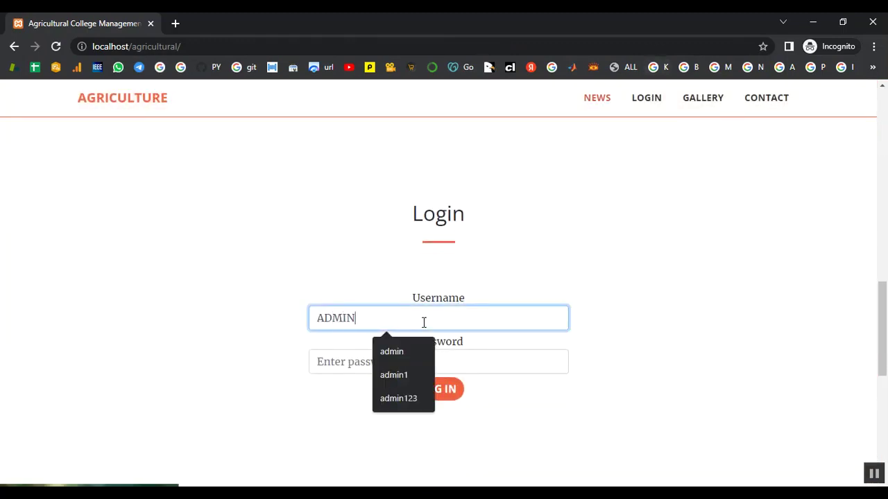
key("BackSpace")
key("BackSpace")
key("BackSpace")
key("BackSpace")
type("admi")
left_click(354, 354)
type("a")
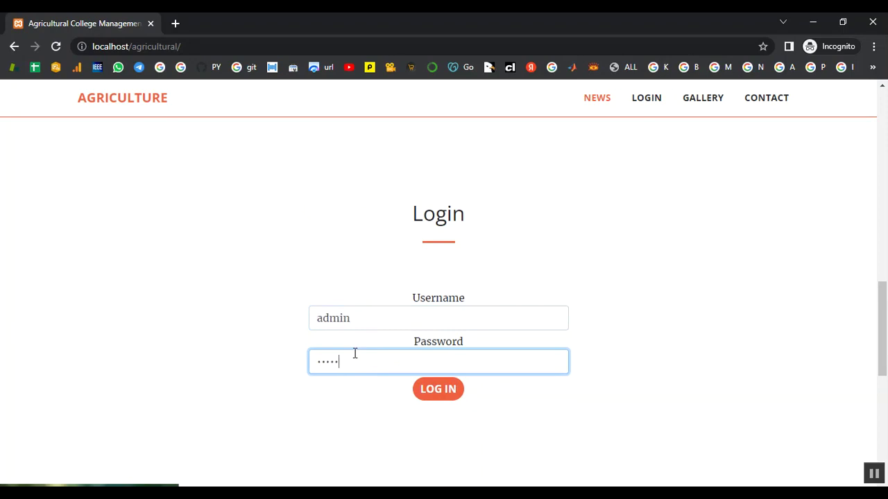
left_click(443, 389)
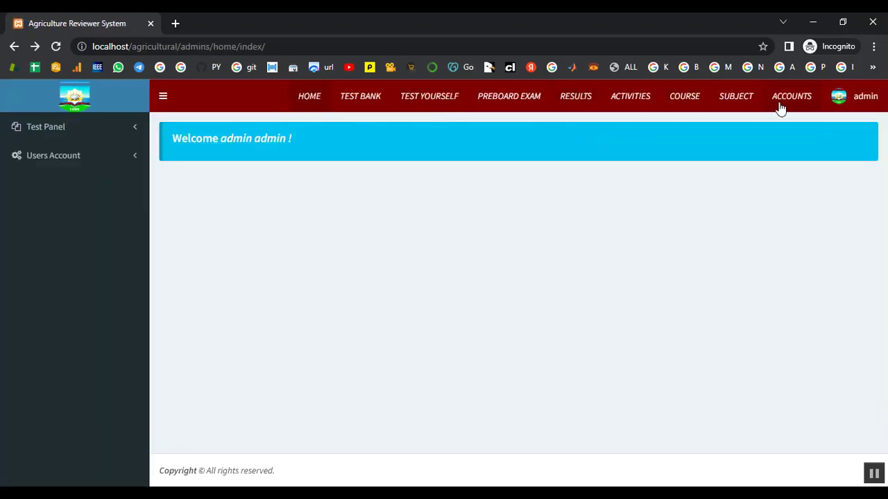
left_click(865, 98)
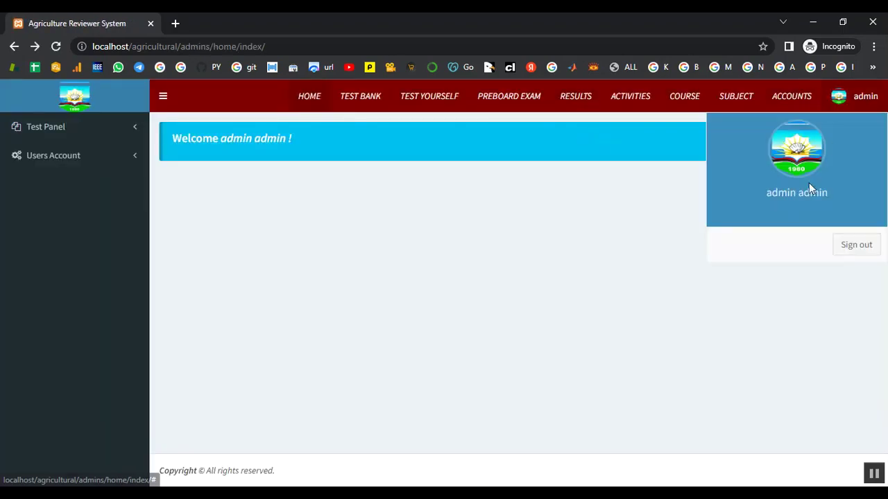
left_click(856, 247)
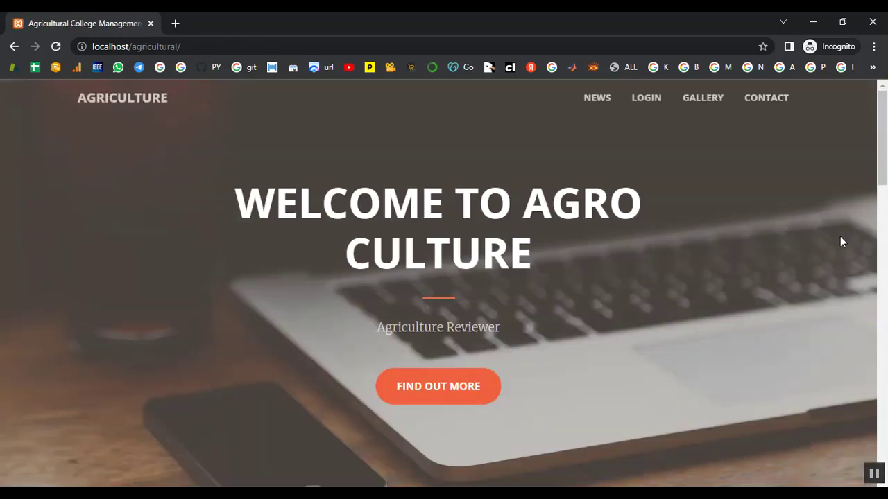